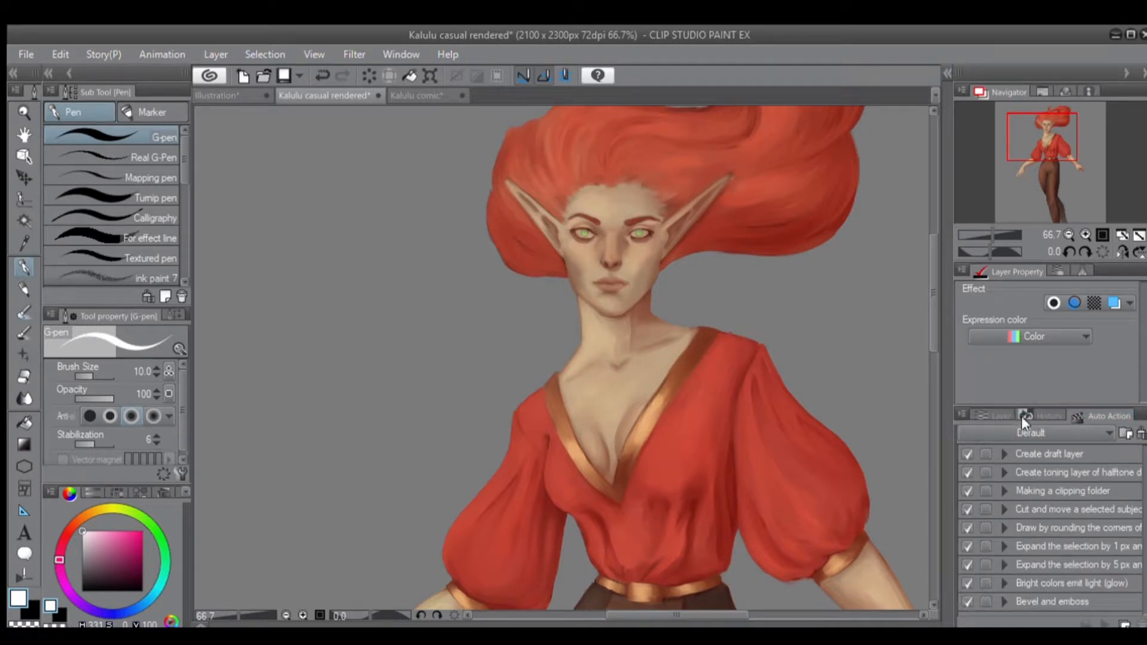
Show the layer list and switch to the Illustration document.
left_click(990, 413)
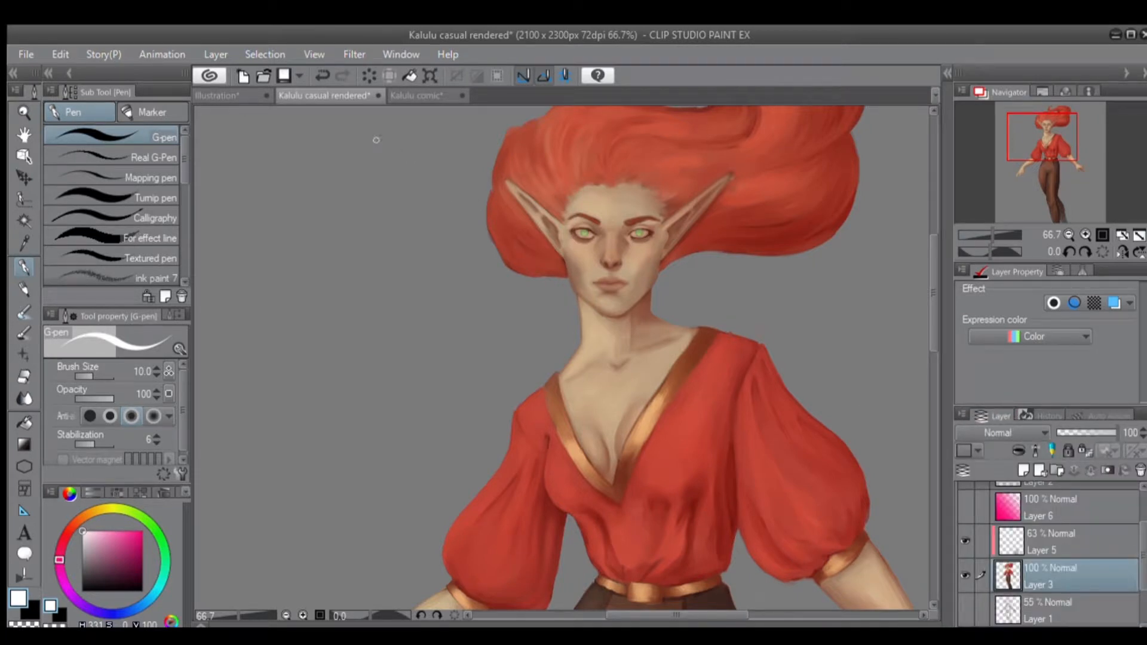
left_click(226, 95)
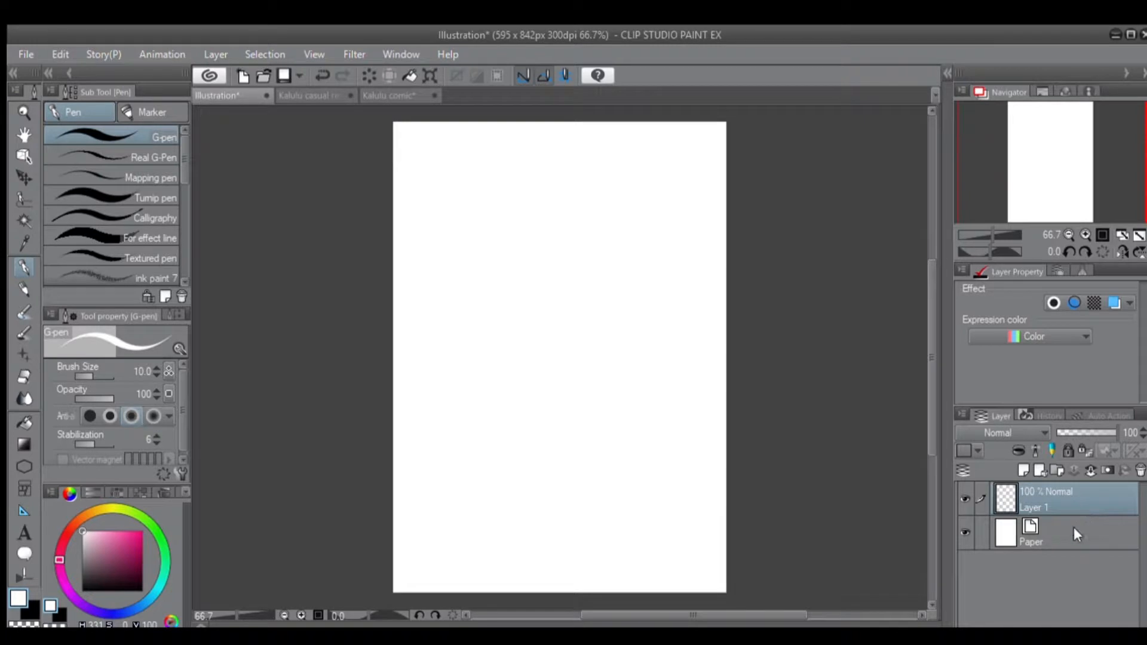
Select the Paper layer and toggle its visibility off and on to compare the transparent and white canvas.
left_click(1082, 545)
left_click(962, 523)
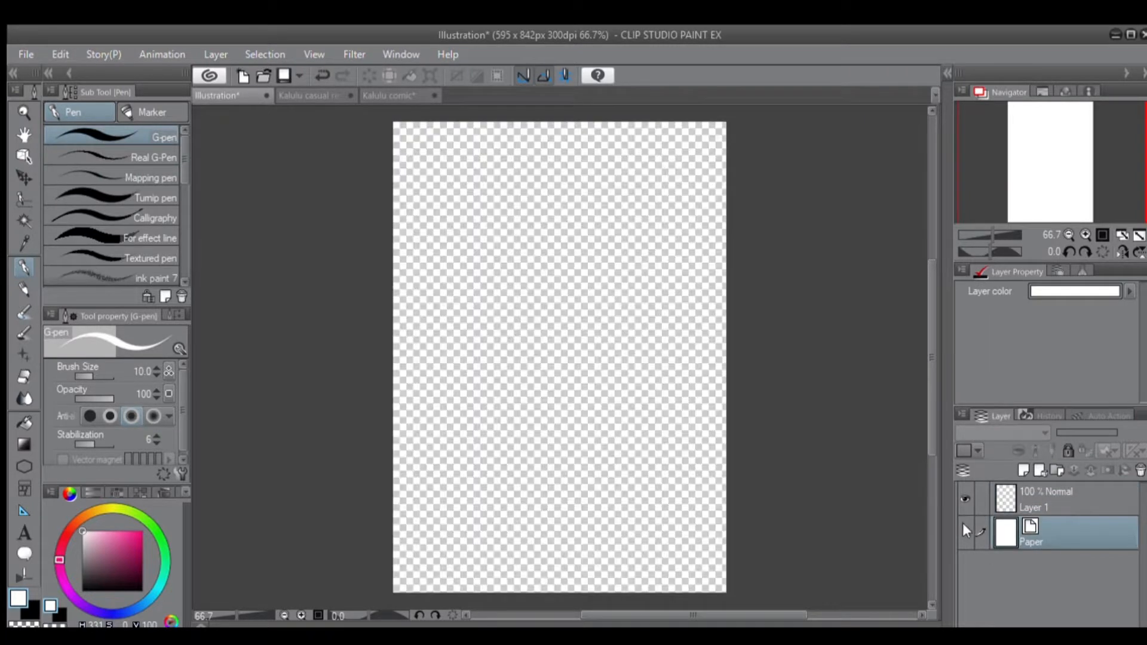
left_click(963, 526)
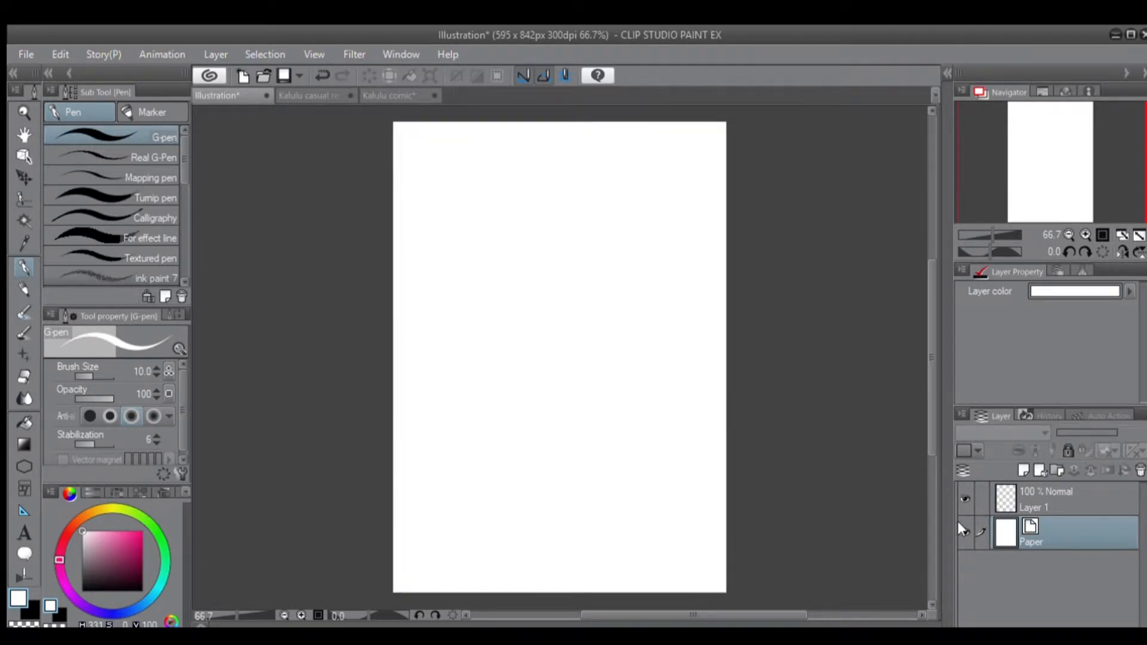
left_click(962, 527)
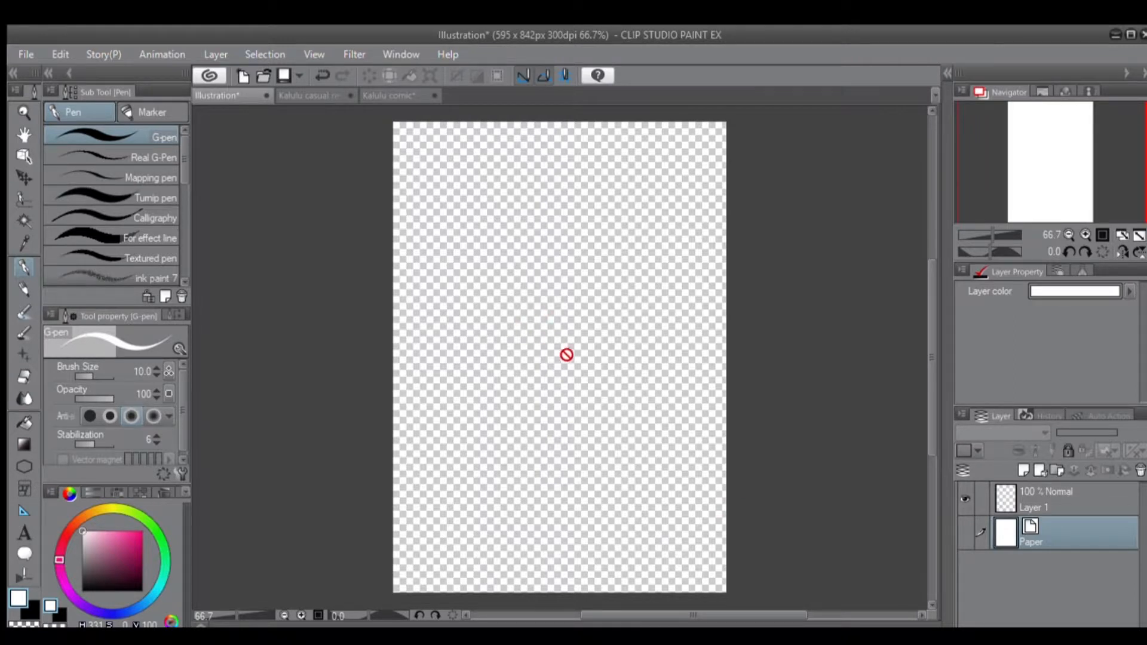
left_click(958, 529)
left_click(957, 527)
left_click(959, 522)
left_click(958, 522)
left_click(962, 525)
left_click(960, 527)
left_click(953, 527)
Alternate the active layer between Layer 1 and Paper, and toggle the visibility of Layer 1.
left_click(1034, 493)
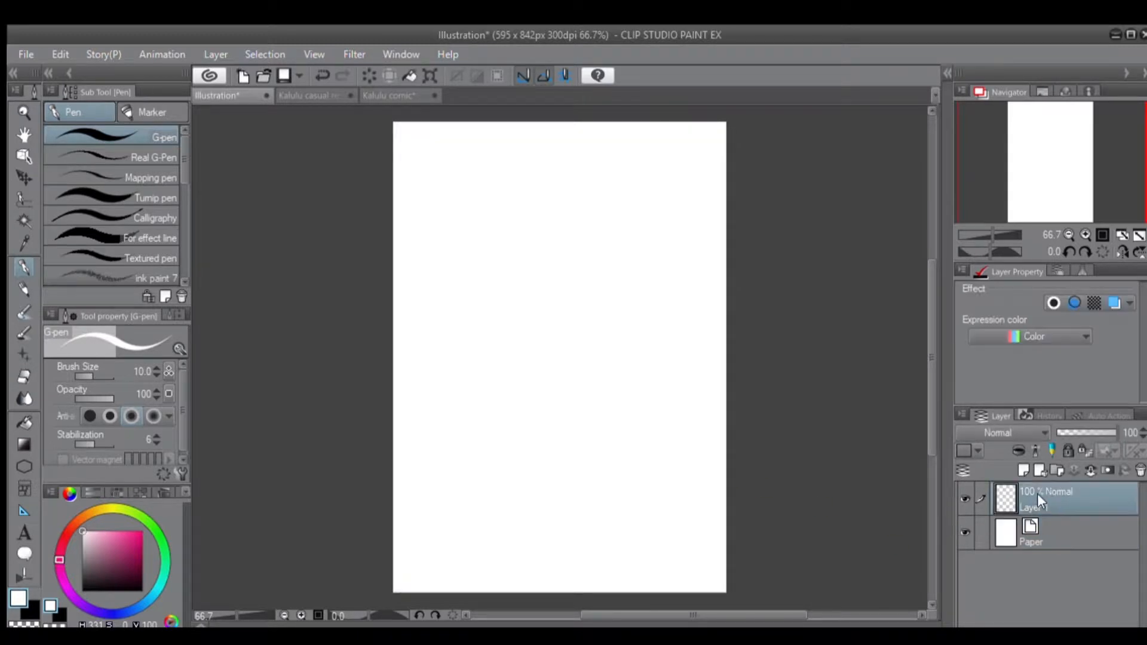
left_click(1041, 529)
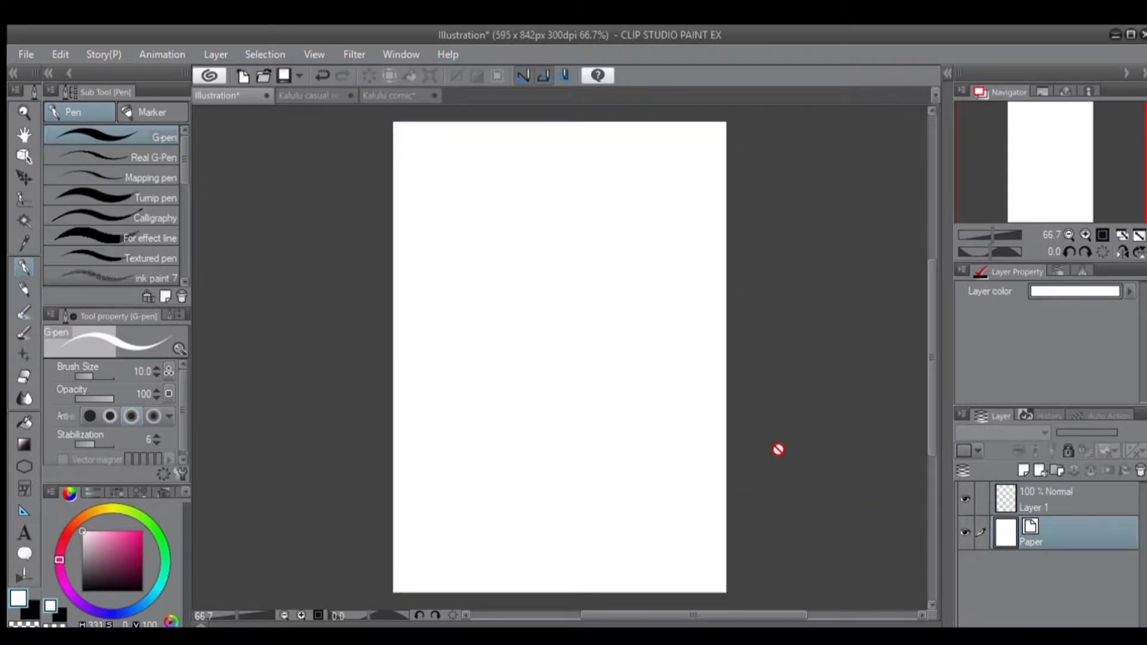
left_click(1033, 500)
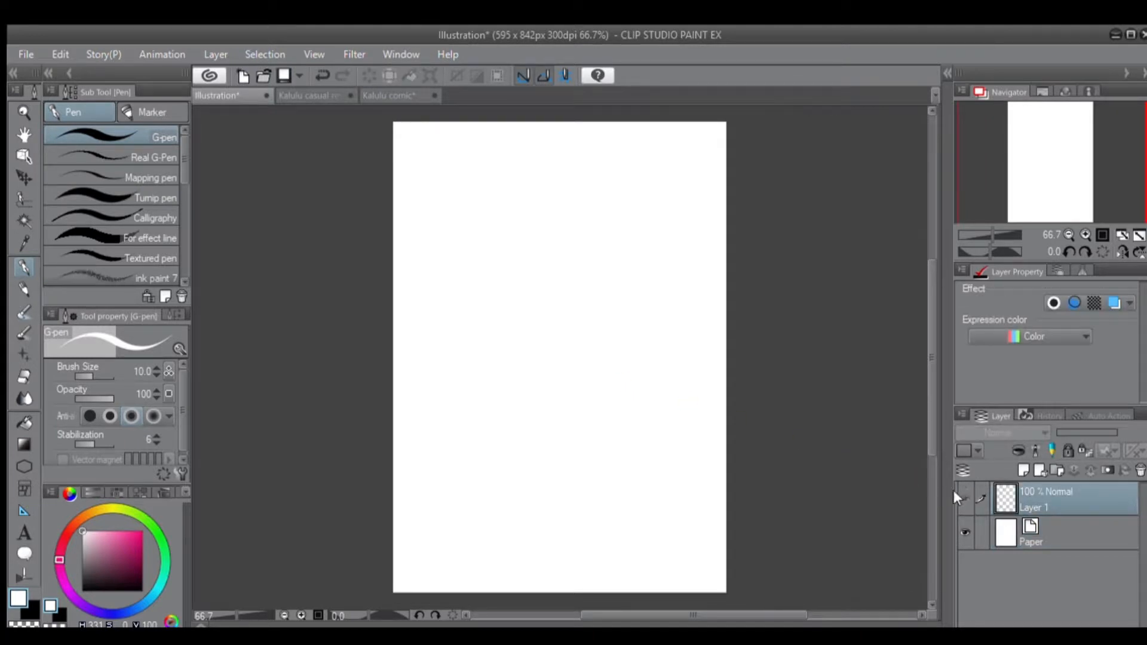
left_click(965, 498)
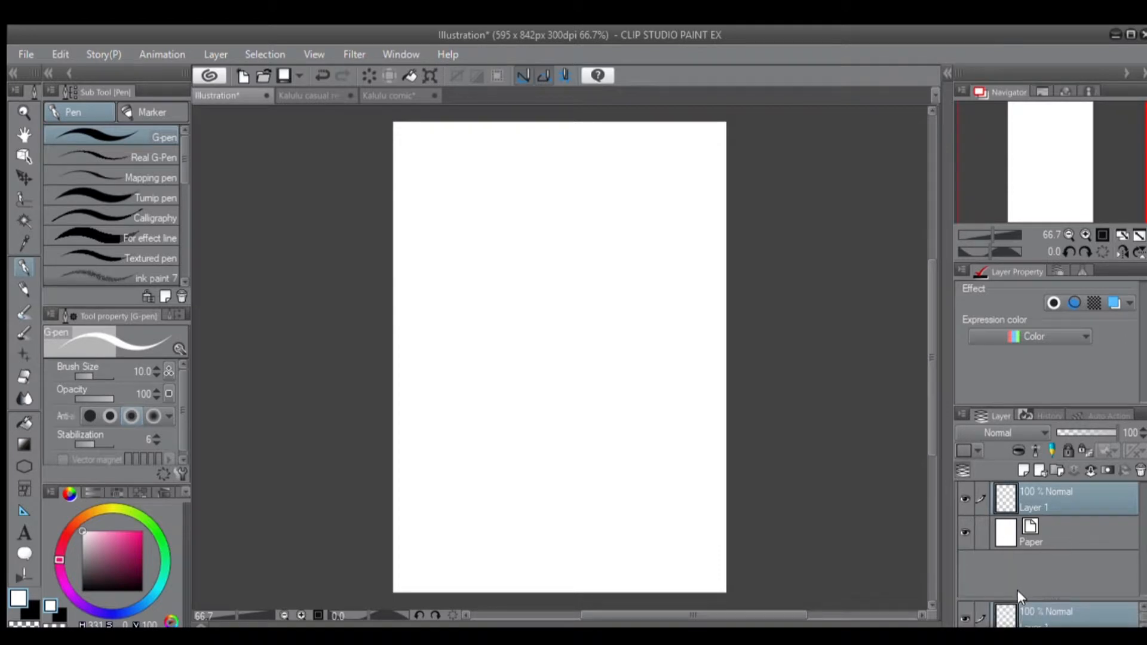
Enlarge the lower pane of the split layer list and add raster layers up to Layer 8.
left_click_drag(1039, 598, 1044, 554)
left_click(1021, 468)
left_click(1021, 467)
left_click(1021, 467)
left_click(1021, 467)
left_click(1020, 467)
left_click(1020, 467)
left_click(1020, 468)
left_click_drag(1142, 572, 1142, 622)
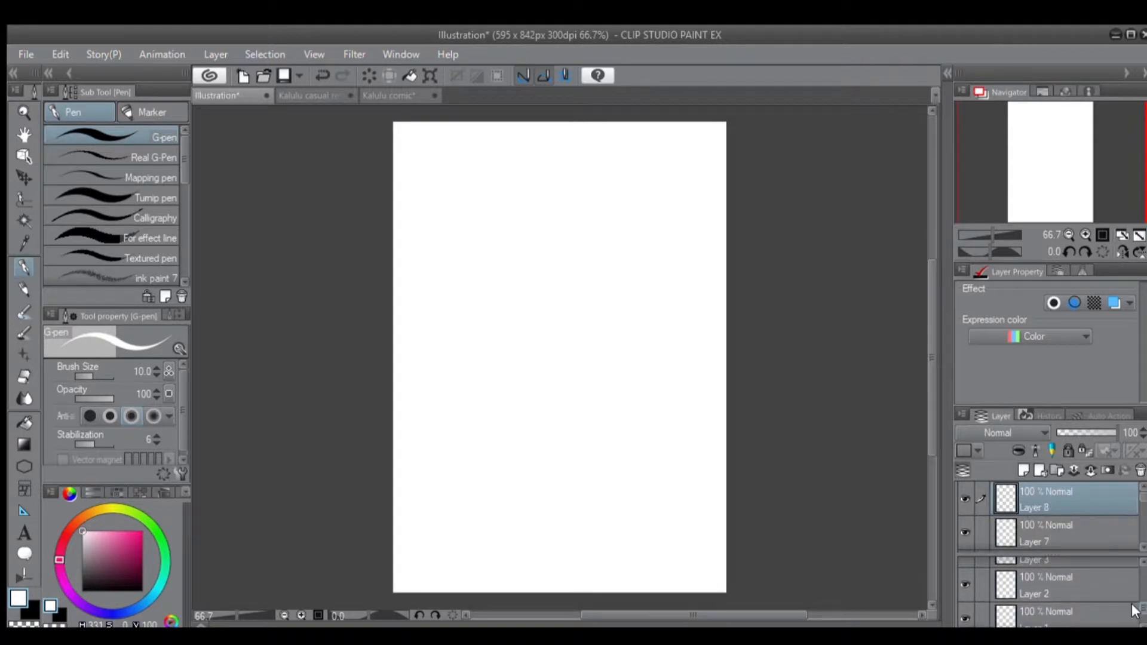
Select layers at both ends of the stack using the two panes, and return the layer list to a single pane.
left_click(1086, 600)
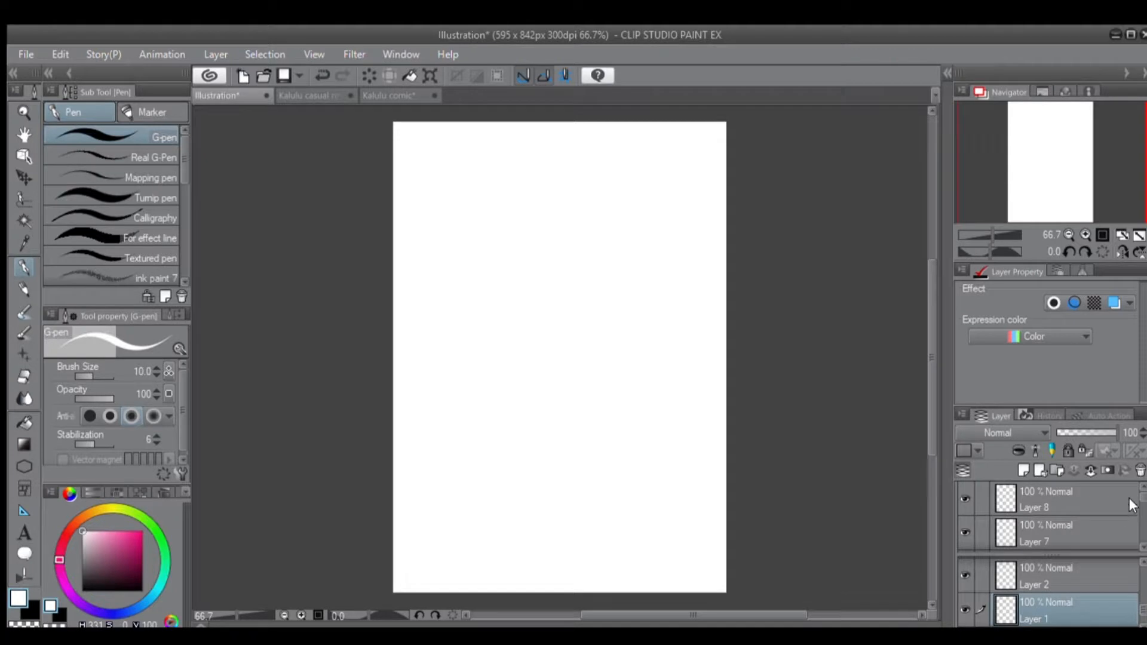
left_click(1100, 503)
left_click(1066, 530)
left_click(1061, 495)
left_click(1050, 598)
left_click(965, 468)
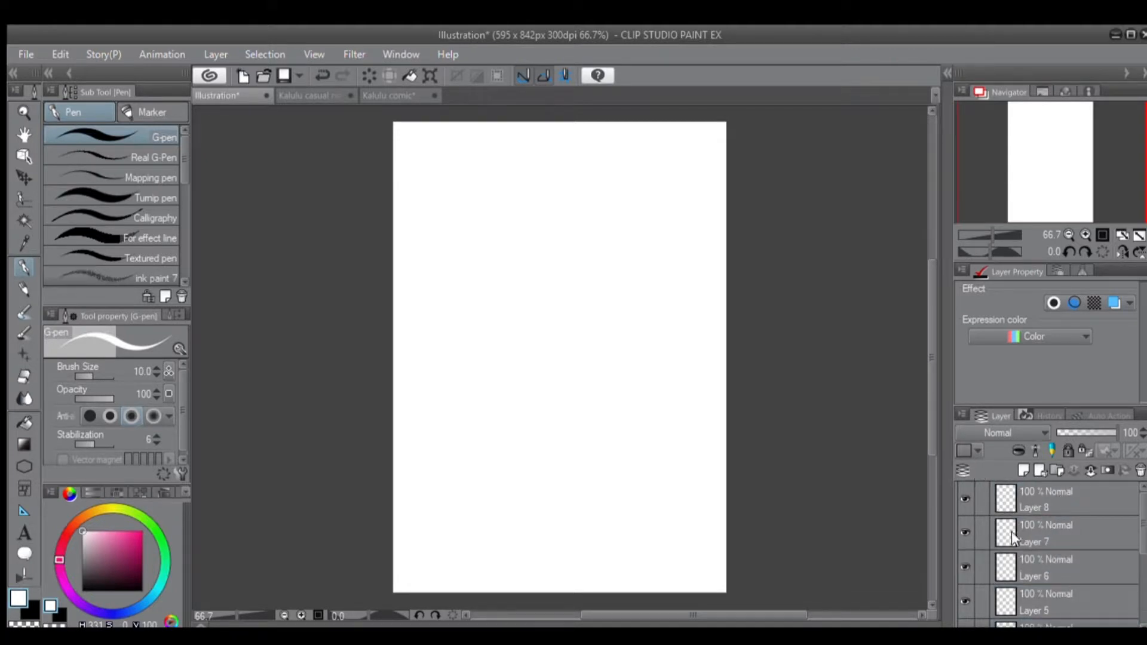
Undo the added raster layers back to Layer 1 and Paper.
key("ctrl+z")
key("ctrl+z")
key("ctrl+z")
key("ctrl+z")
key("ctrl+z")
key("ctrl+z")
key("ctrl+z")
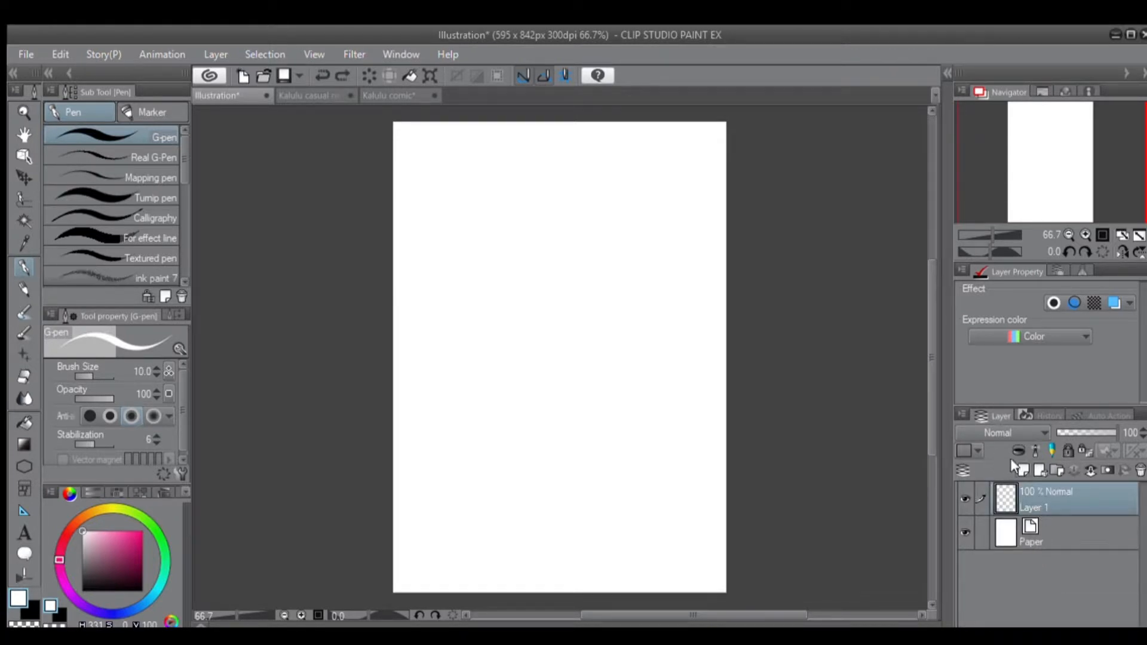
Add two raster layers above Layer 1 and undo both additions.
left_click(1021, 471)
left_click(1022, 471)
key("ctrl+z")
key("ctrl+z")
Try nesting Layer 1 in a new layer folder, collapsing and expanding it, and undo the grouping.
left_click(1057, 471)
left_click_drag(1030, 518, 1035, 486)
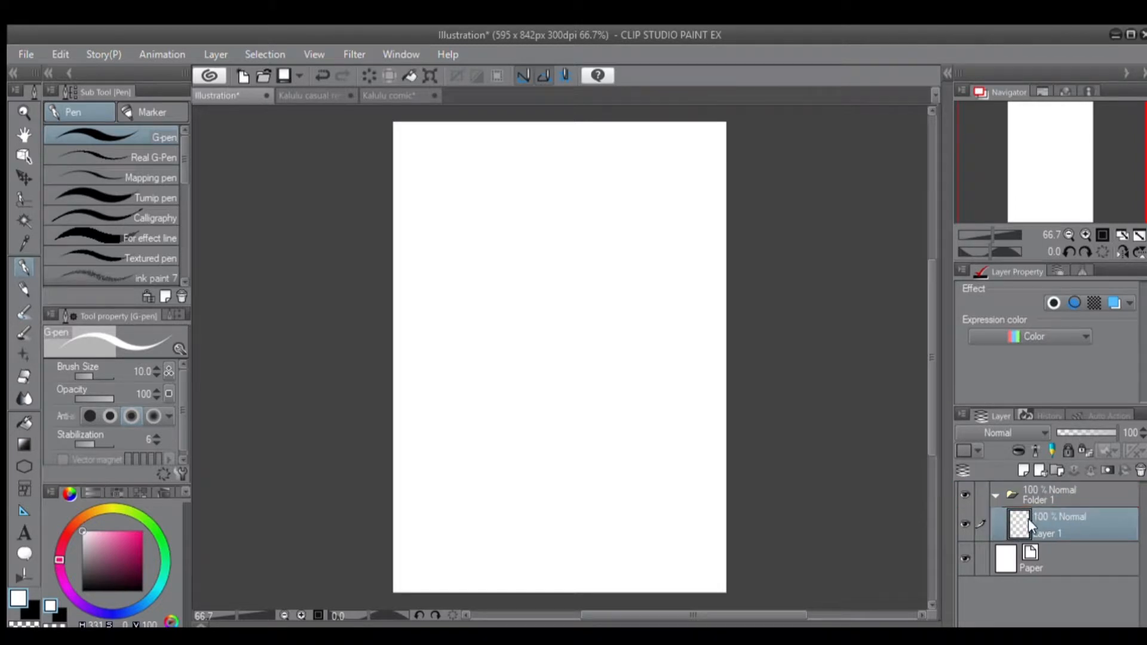
left_click(995, 491)
left_click(993, 492)
left_click(994, 492)
key("ctrl+z")
key("ctrl+z")
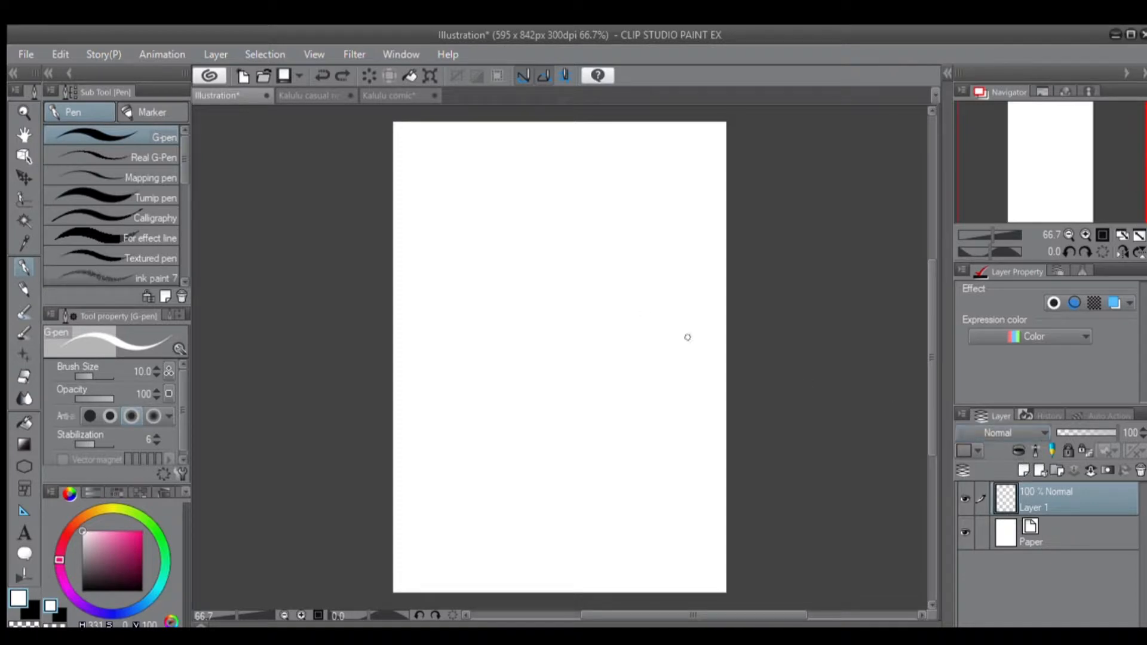
Switch to the Kalulu casual rendered document and toggle the visibility of Layers 3, 1 and 5 to examine their content.
left_click(307, 93)
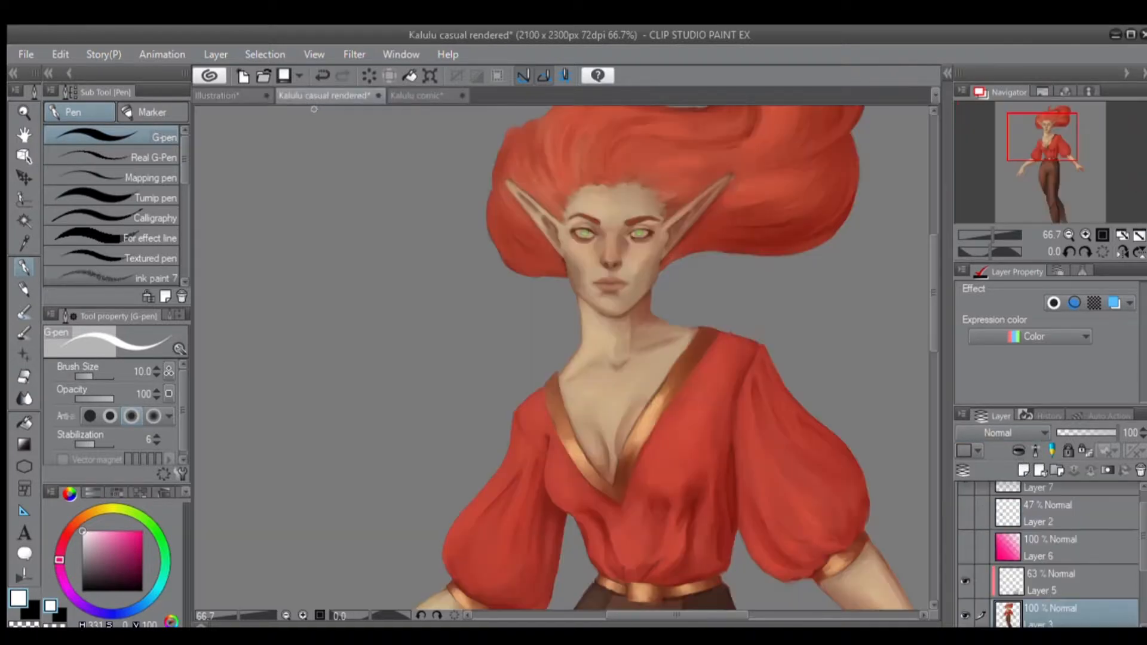
scroll(1138, 508, "up", 1)
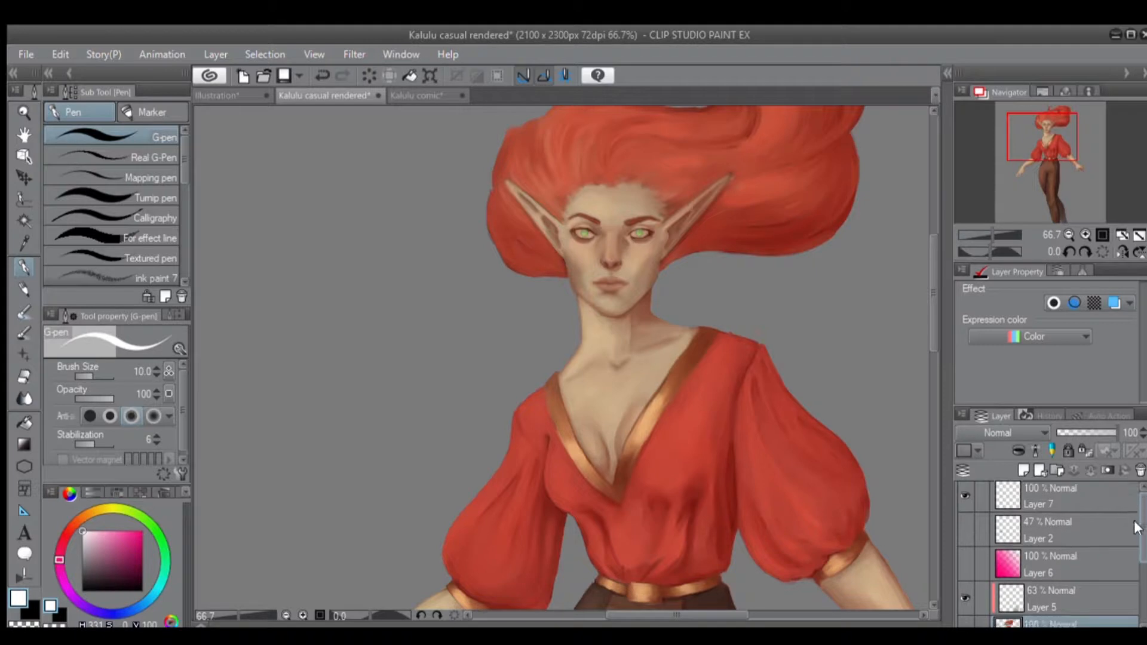
scroll(1130, 556, "down", 3)
scroll(1127, 553, "down", 2)
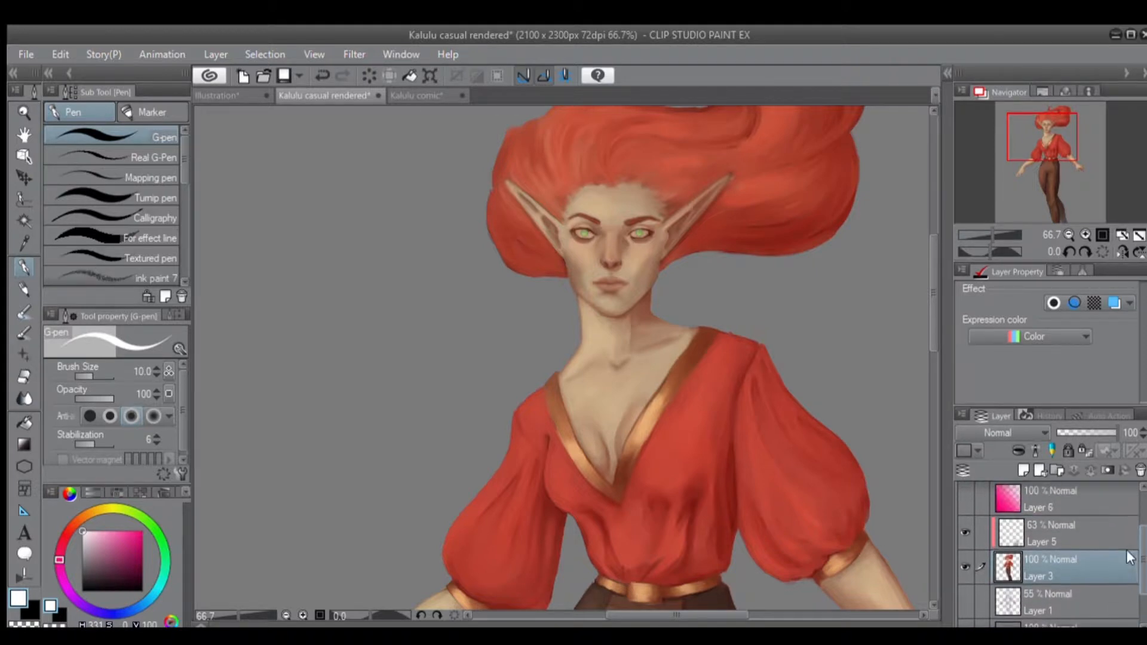
left_click(965, 526)
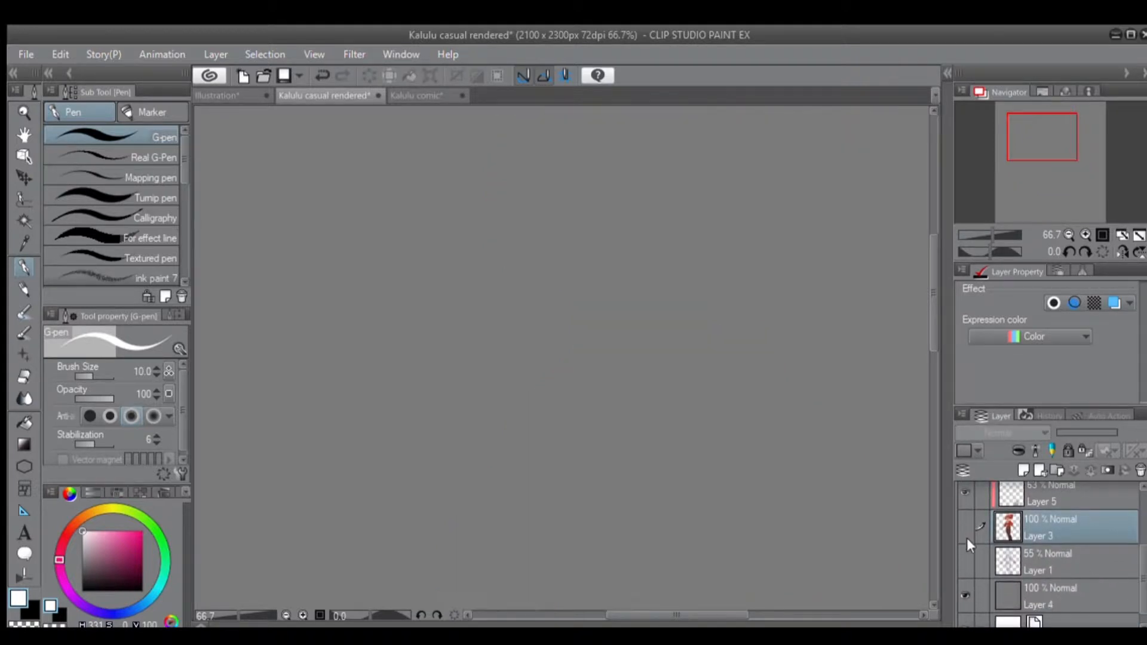
left_click(966, 560)
left_click(964, 551)
left_click(959, 523)
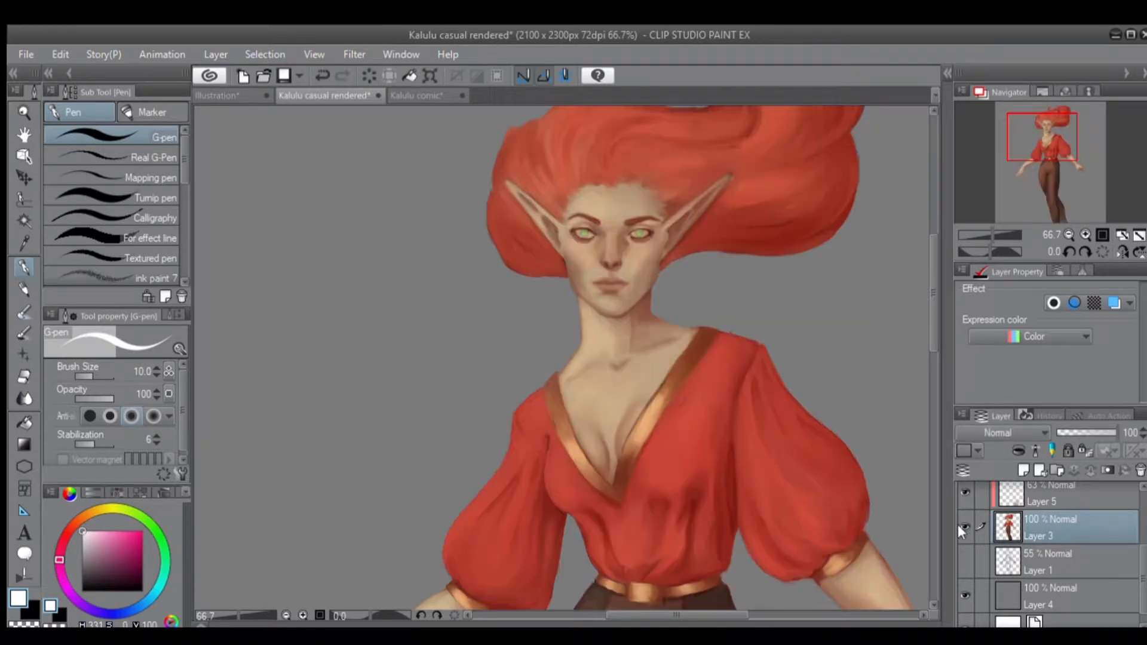
left_click(962, 515)
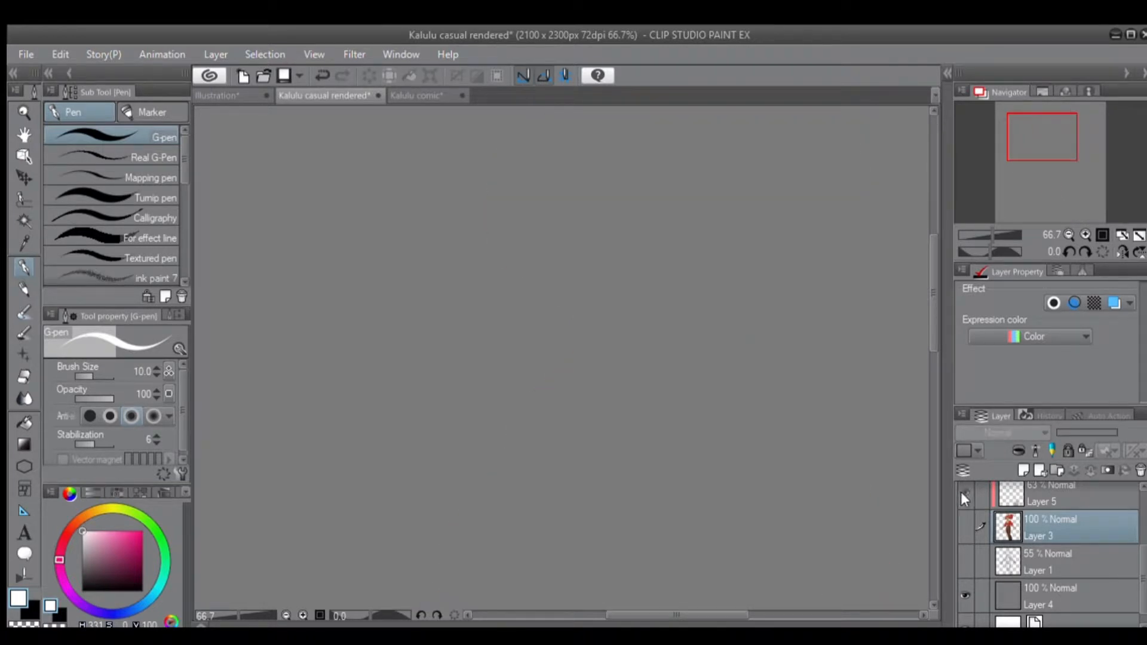
left_click(960, 496)
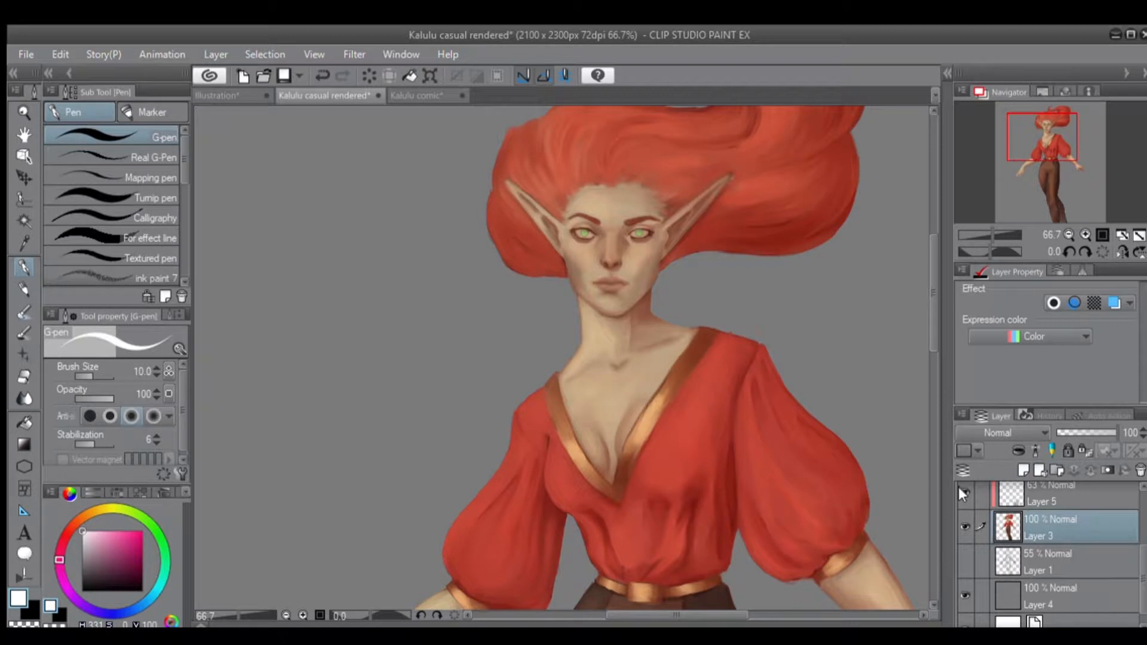
left_click(962, 491)
Delete Layer 7 from the top of the layer stack.
scroll(1051, 550, "up", 3)
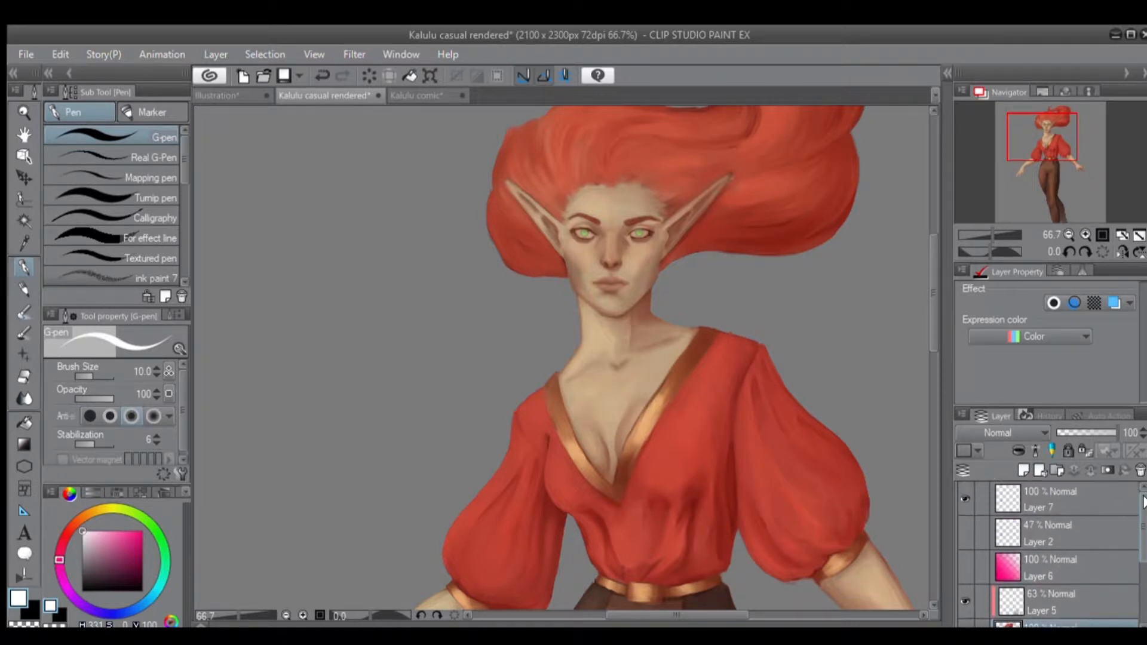
left_click(1032, 561)
left_click(1035, 525)
left_click(1042, 493)
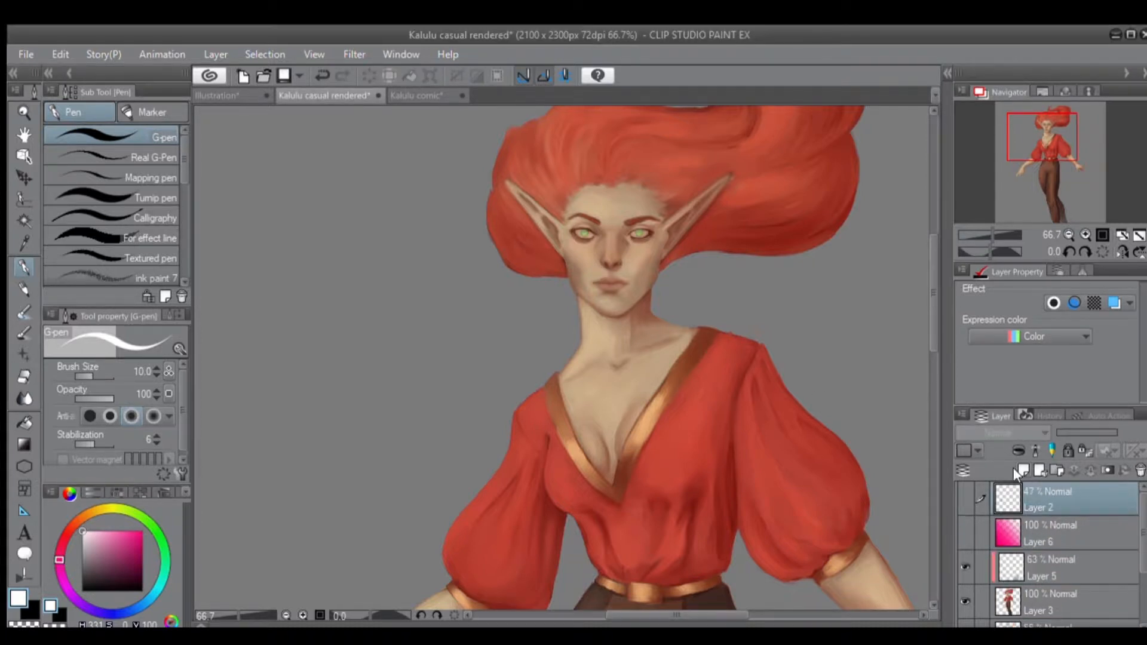
left_click(1138, 471)
Delete Layer 2 and Layer 6, and undo both deletions.
left_click(1138, 470)
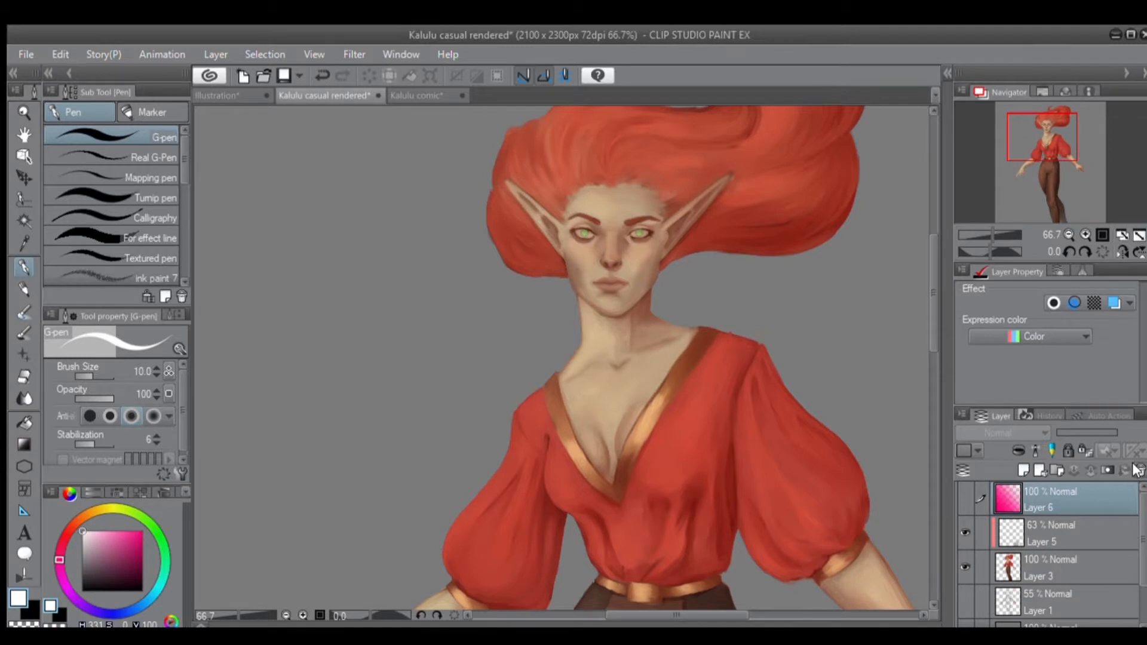
left_click(1138, 470)
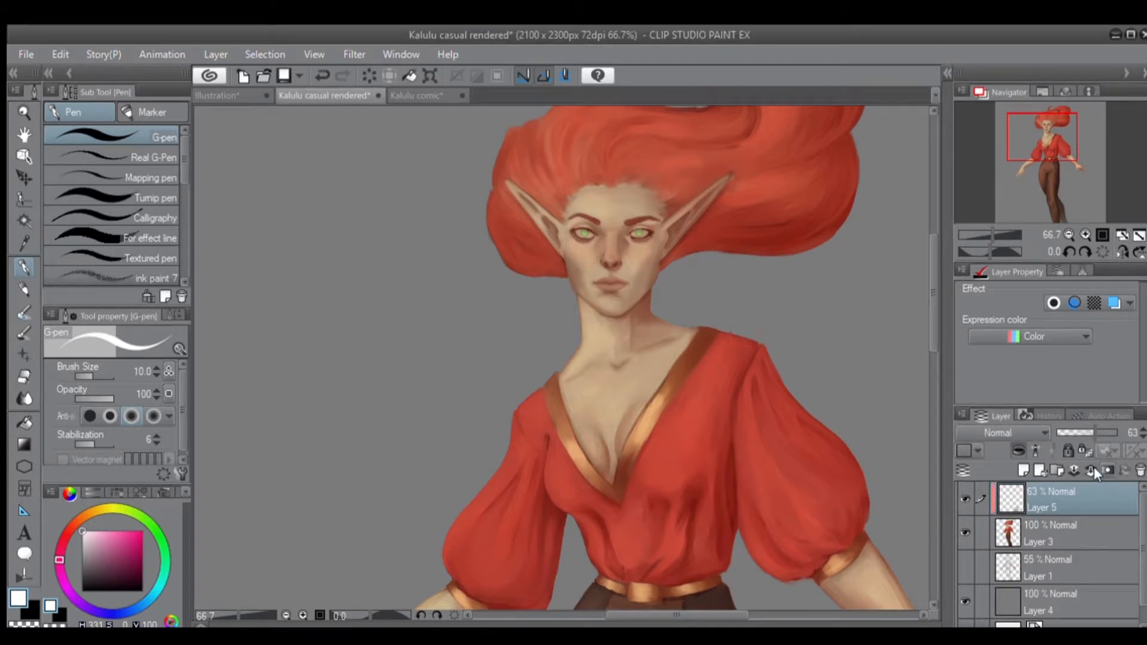
key("ctrl+z")
key("ctrl+z")
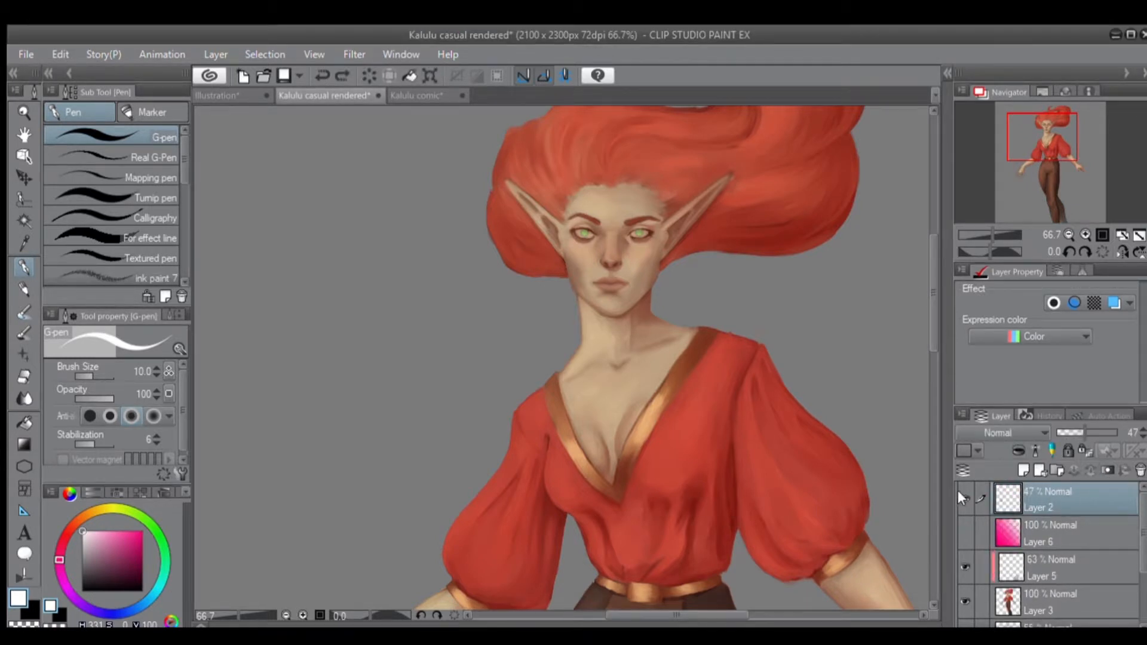
Show Layer 2 to examine the sketch over the character's hand, and hide it again.
left_click(959, 494)
left_click_drag(625, 595, 702, 399)
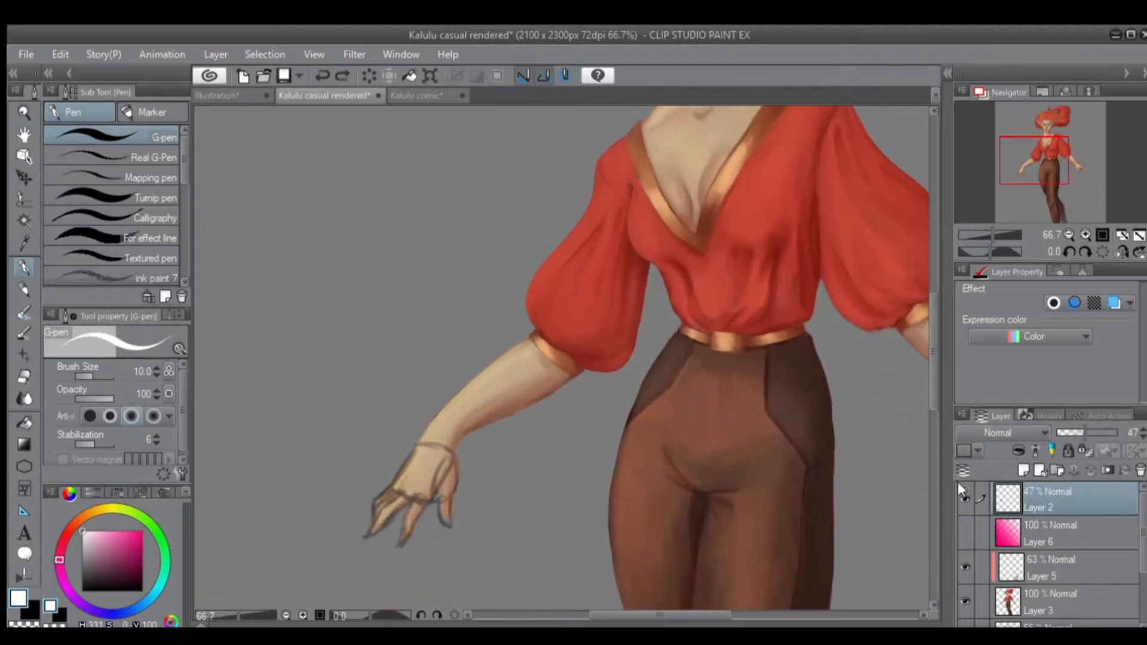
left_click(965, 499)
Delete the pink gradient Layer 6.
left_click(1042, 524)
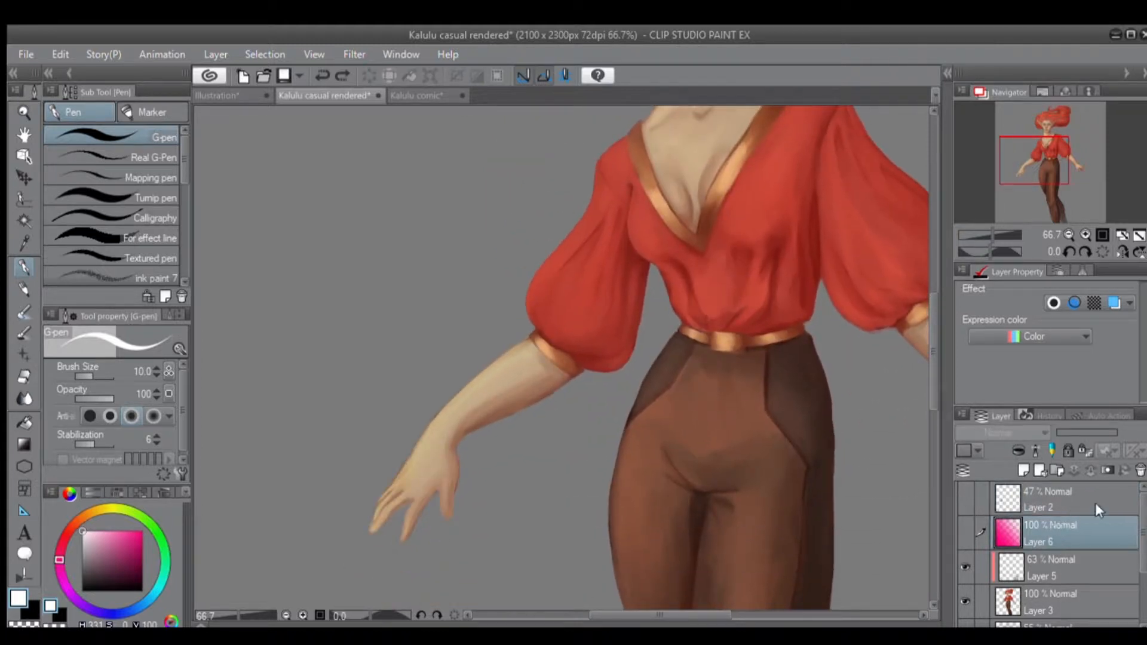
left_click(1139, 470)
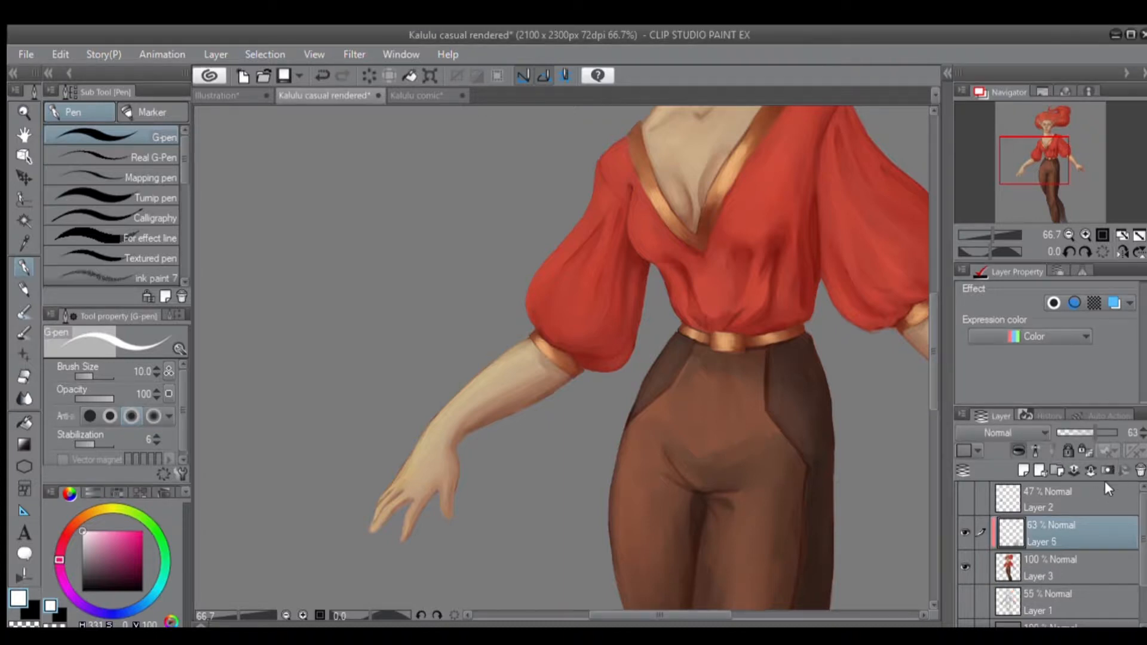
Try deleting Layer 5, undo that deletion, and select Layer 2.
left_click(1139, 470)
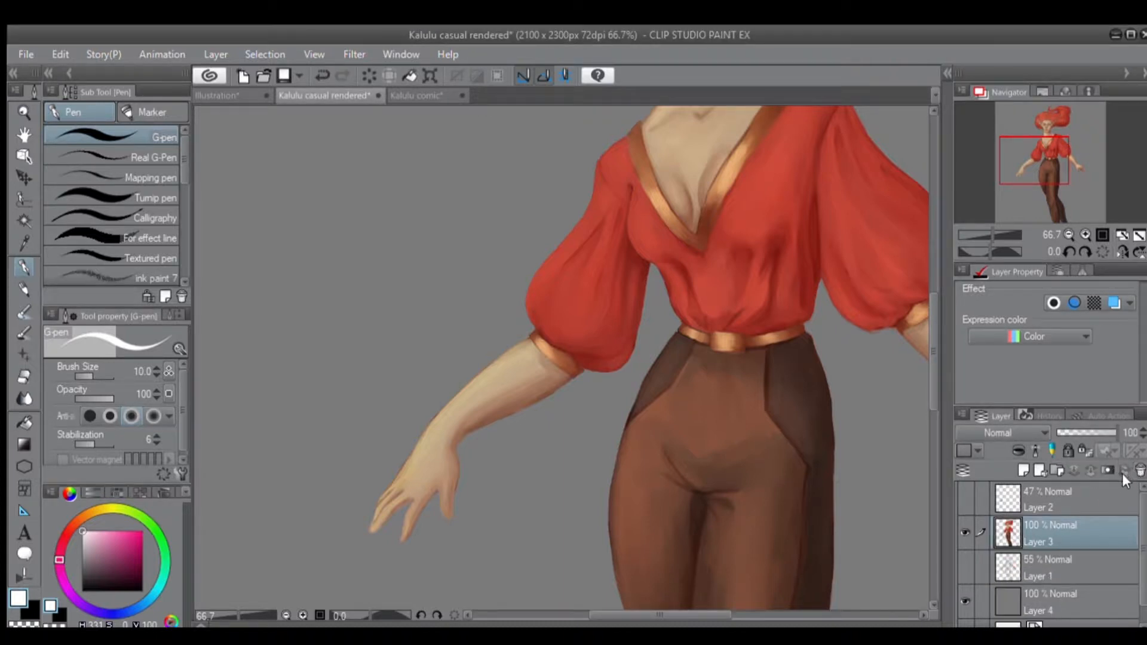
key("ctrl+z")
left_click(1098, 505)
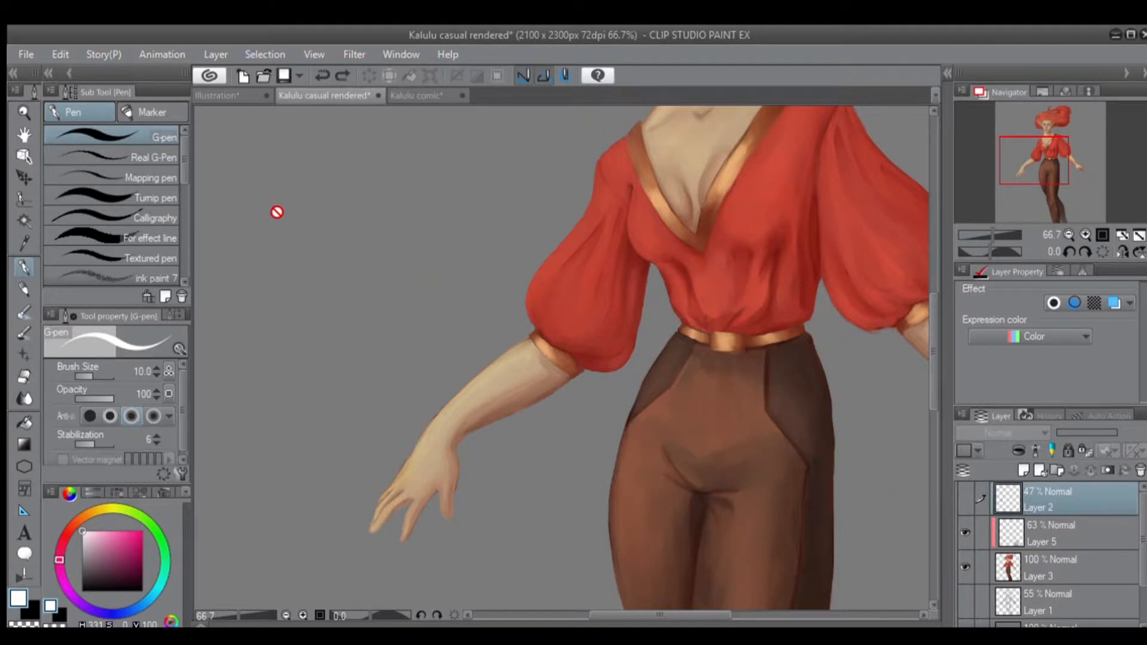
Switch to the Illustration document and add five layer folders above Layer 1.
left_click(218, 97)
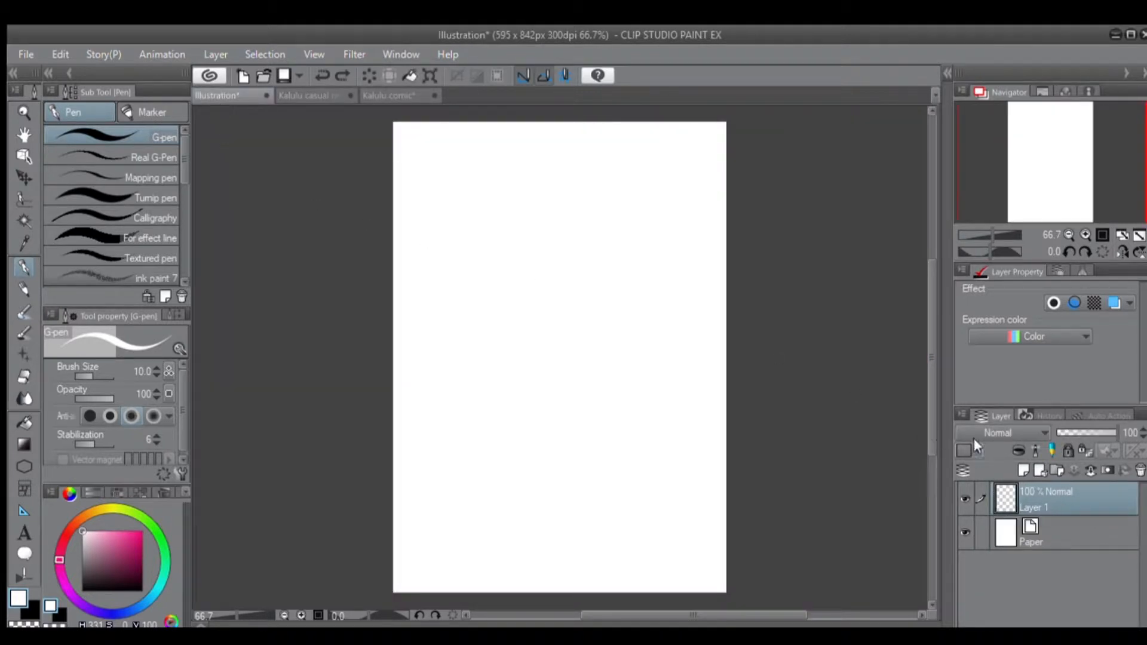
left_click(1052, 469)
left_click(1052, 470)
left_click(1051, 470)
left_click(1052, 470)
left_click(1052, 471)
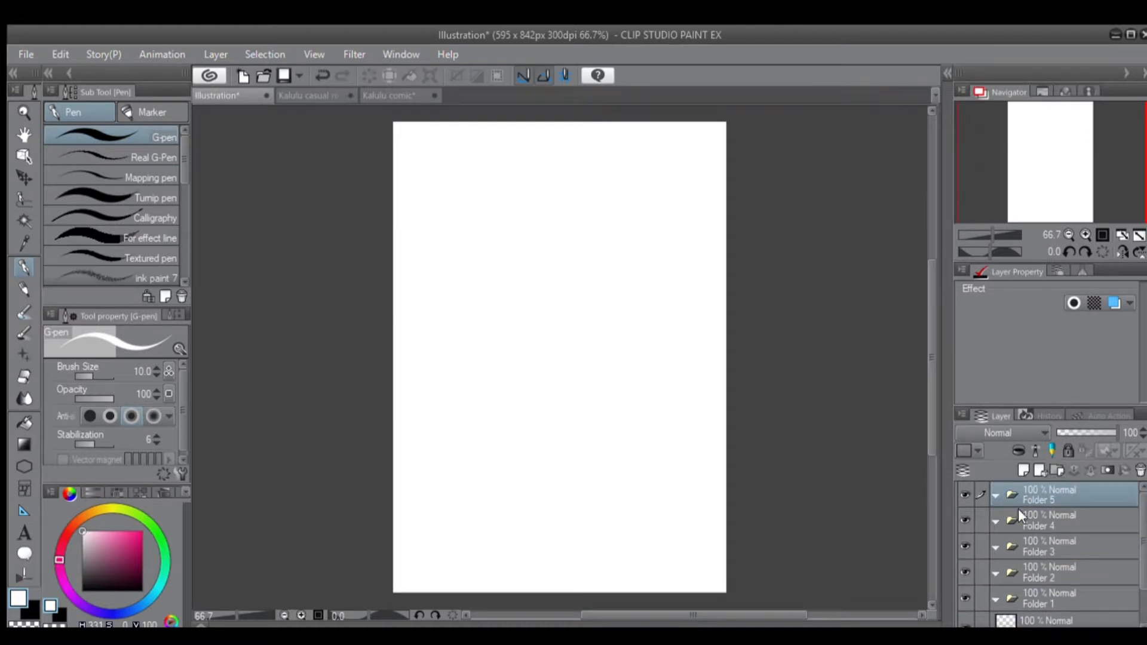
Undo the additions of Folder 5 and Folder 4.
key("ctrl+z")
key("ctrl+z")
key("ctrl+z")
key("ctrl+z")
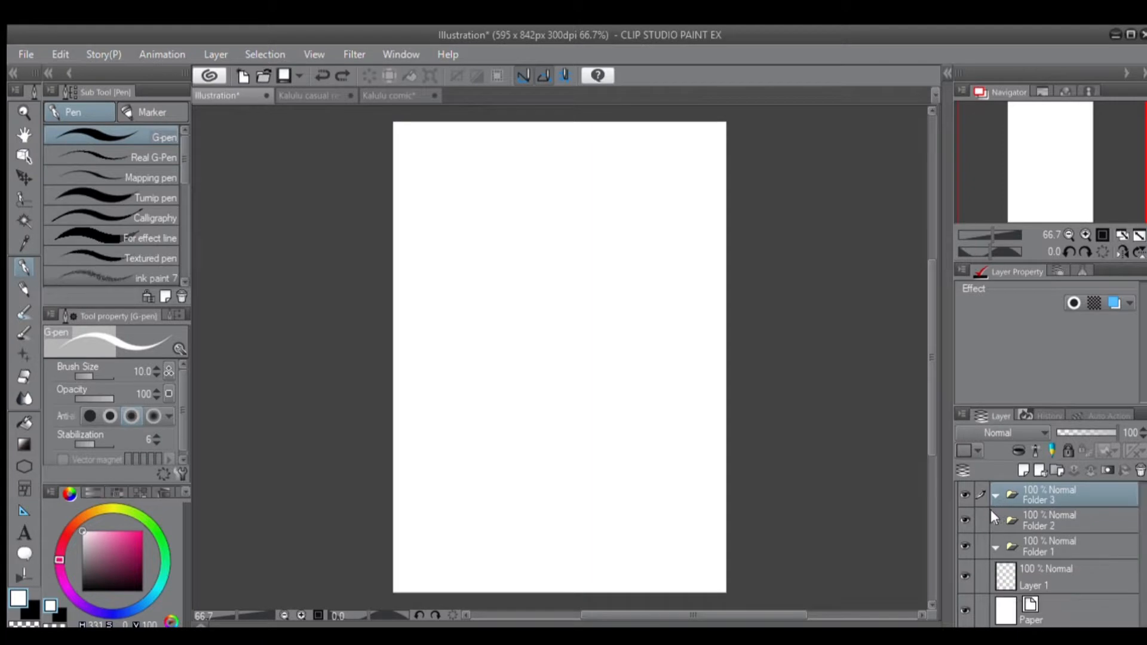
Undo the additions of Folder 3, Folder 2 and Folder 1.
key("ctrl+z")
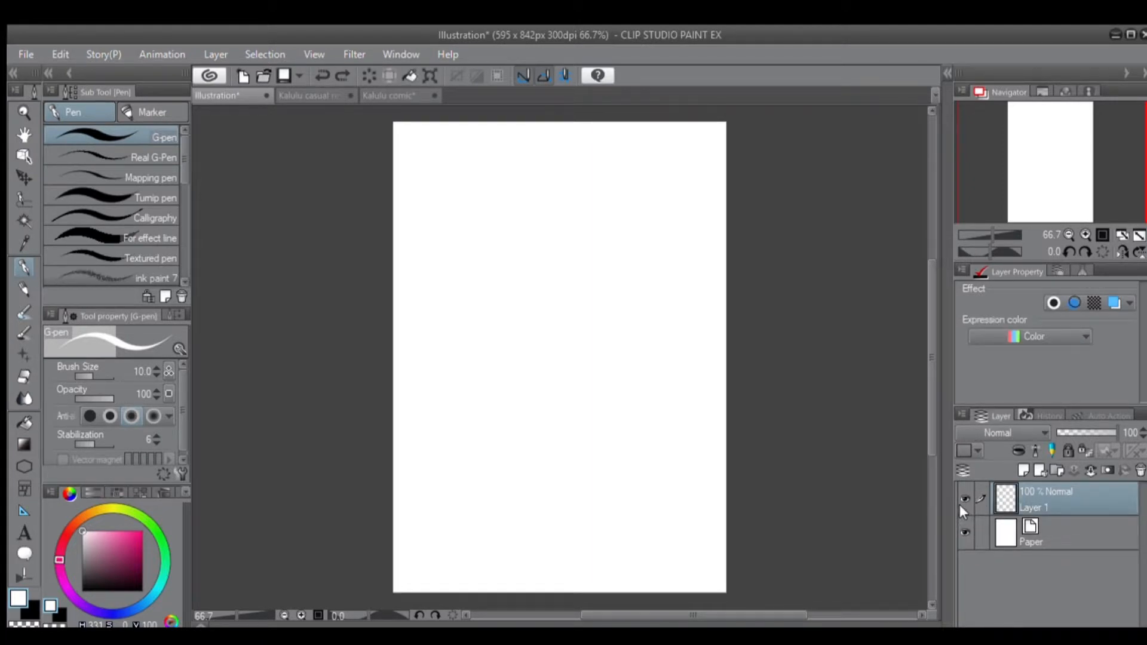
left_click(965, 450)
key("ctrl+z")
Rename Layer 1 with a person's first name.
double_click(1049, 509)
type("fefgge")
key("Return")
Set the drawing colour to black, try a G-pen scribble on the renamed layer, and undo it.
left_click(143, 590)
left_click_drag(501, 359, 620, 312)
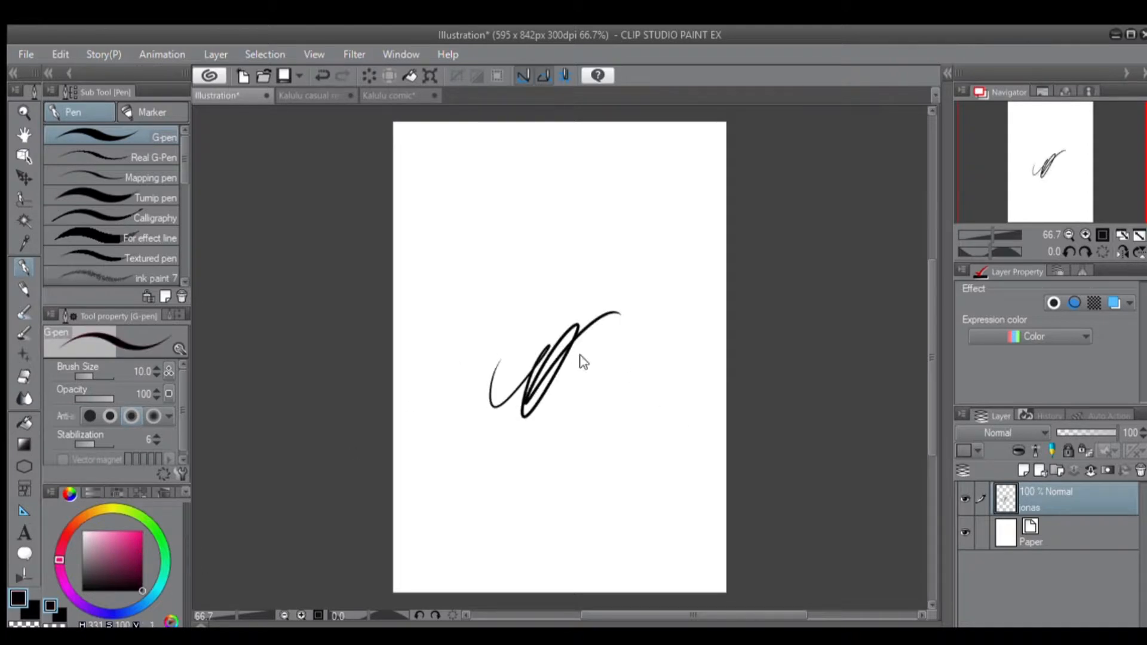
key("ctrl+z")
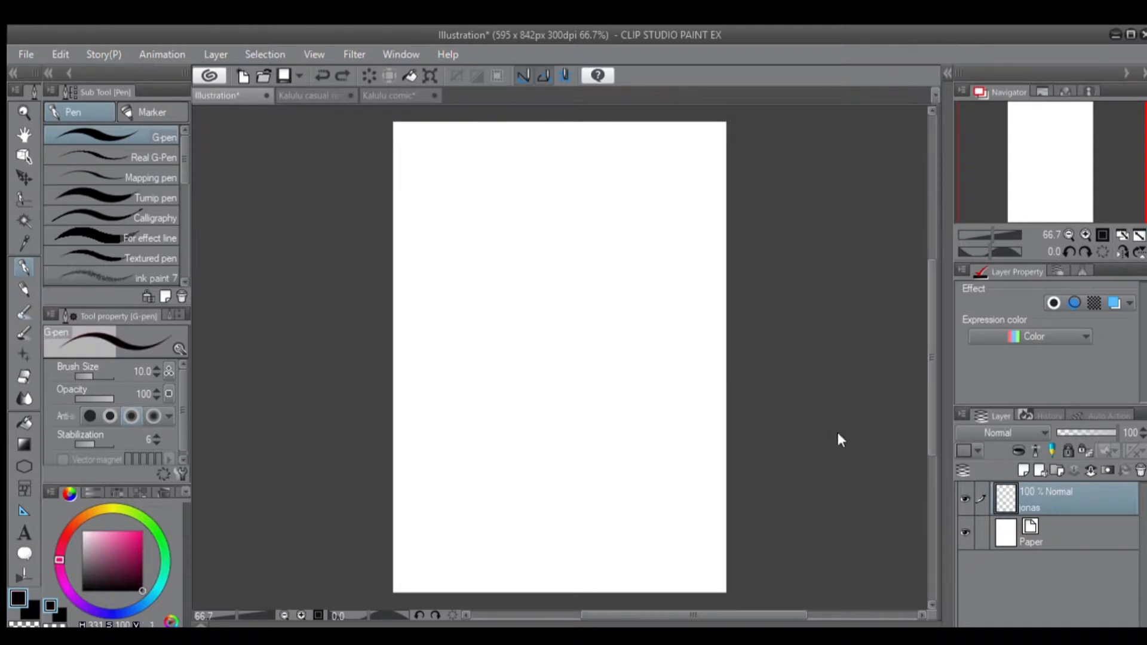
left_click(1085, 464)
key("ctrl+z")
Add two new layers above the renamed layer and draw a freehand scribble on each, mid-page on Layer 1 and near the page top on Layer 2.
left_click(1040, 471)
left_click(1040, 470)
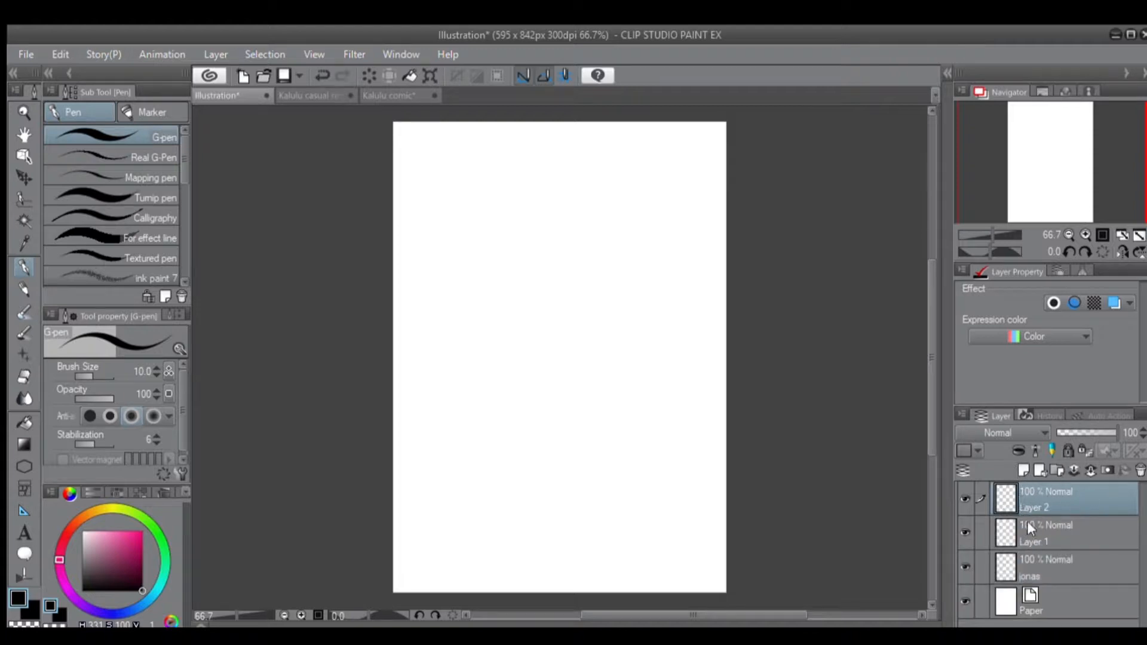
left_click(1024, 525)
mouse_move(548, 339)
left_mouse_down()
mouse_move(535, 336)
mouse_move(591, 328)
left_mouse_up()
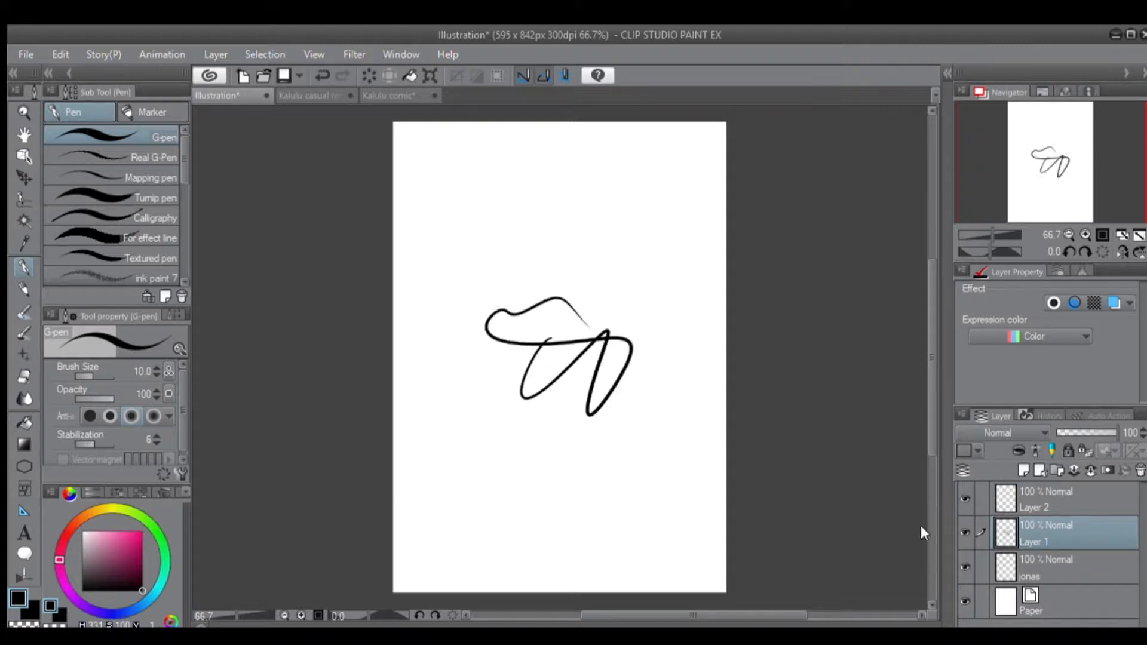
left_click(1056, 492)
mouse_move(657, 230)
left_mouse_down()
mouse_move(597, 177)
mouse_move(564, 202)
left_mouse_up()
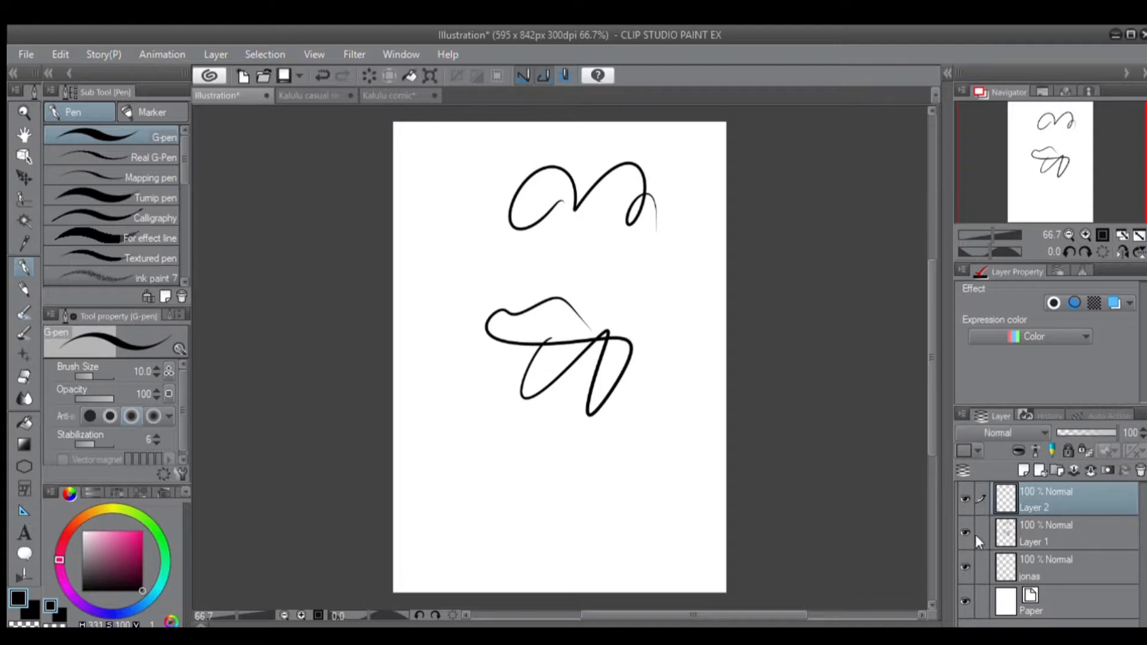
Toggle the visibility of Layer 1 and Layer 2, and undo the scribbles and the addition of Layer 2.
left_click(960, 522)
left_click(960, 525)
key("ctrl+z")
left_click(960, 493)
left_click(959, 494)
key("ctrl+z")
key("ctrl+z")
key("ctrl+z")
key("ctrl+z")
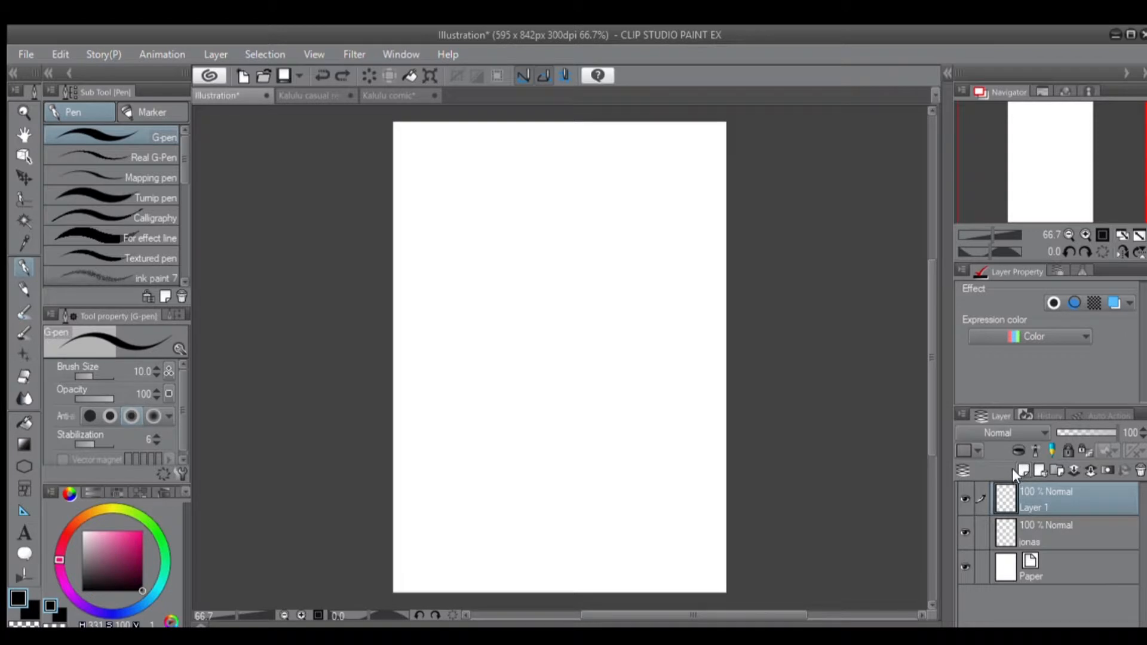
Try a mask on the empty renamed layer, undo it, paint a solid black blob at brush size 156.5, and add a layer mask.
left_click(1100, 461)
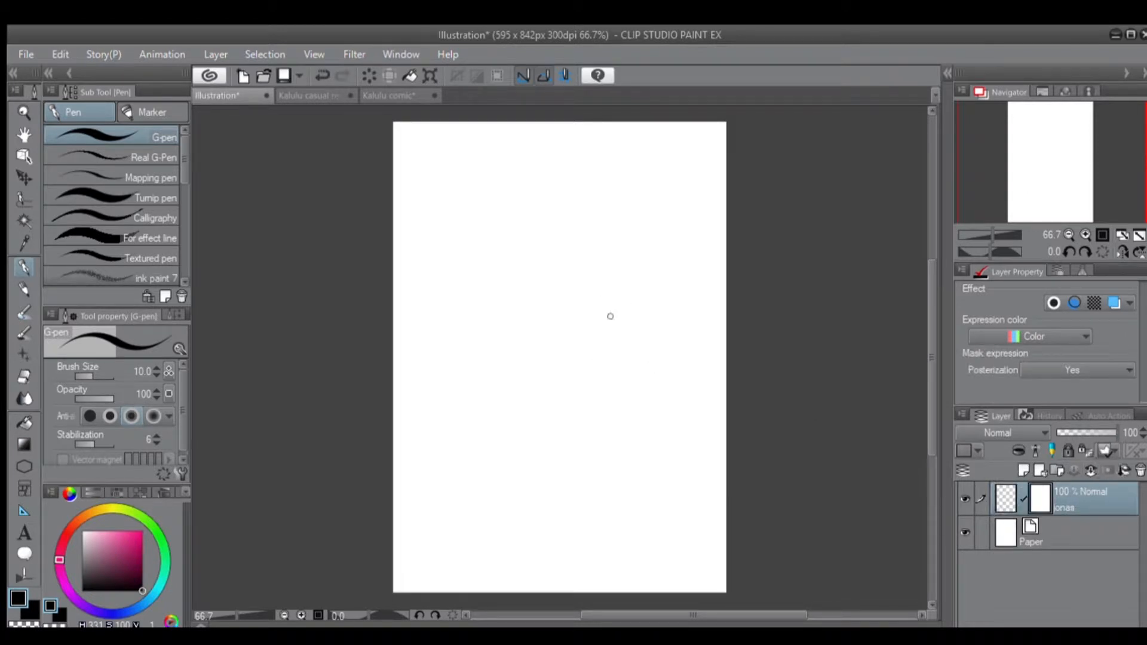
key("ctrl+z")
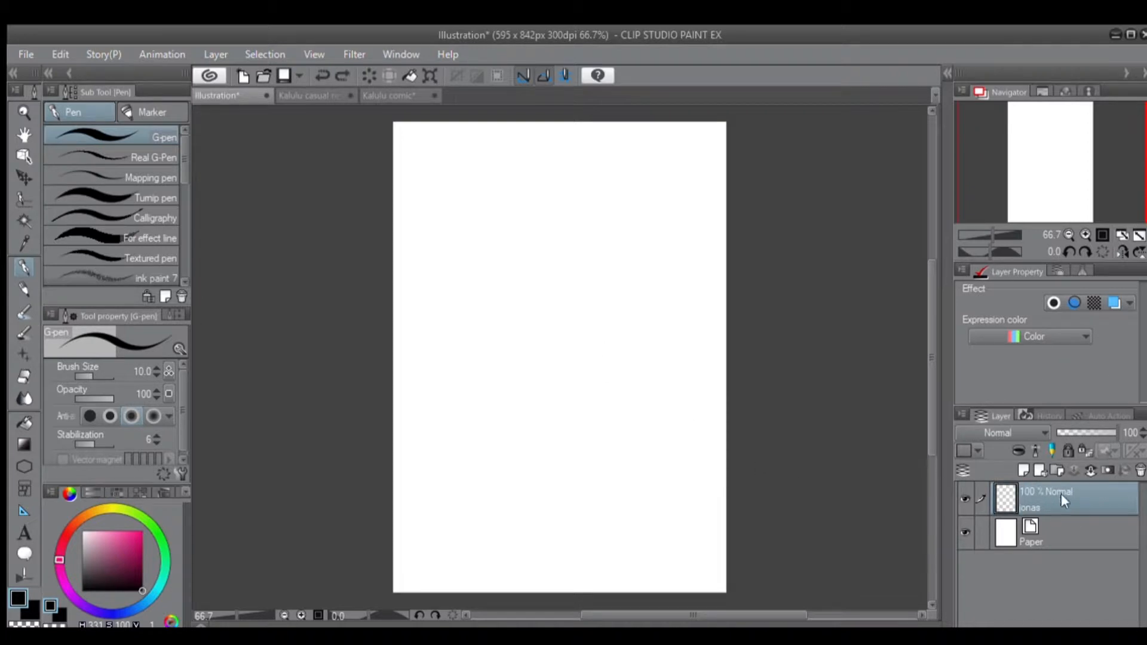
left_click_drag(524, 292, 568, 289)
mouse_move(573, 249)
left_mouse_down()
mouse_move(533, 317)
mouse_move(526, 304)
left_mouse_up()
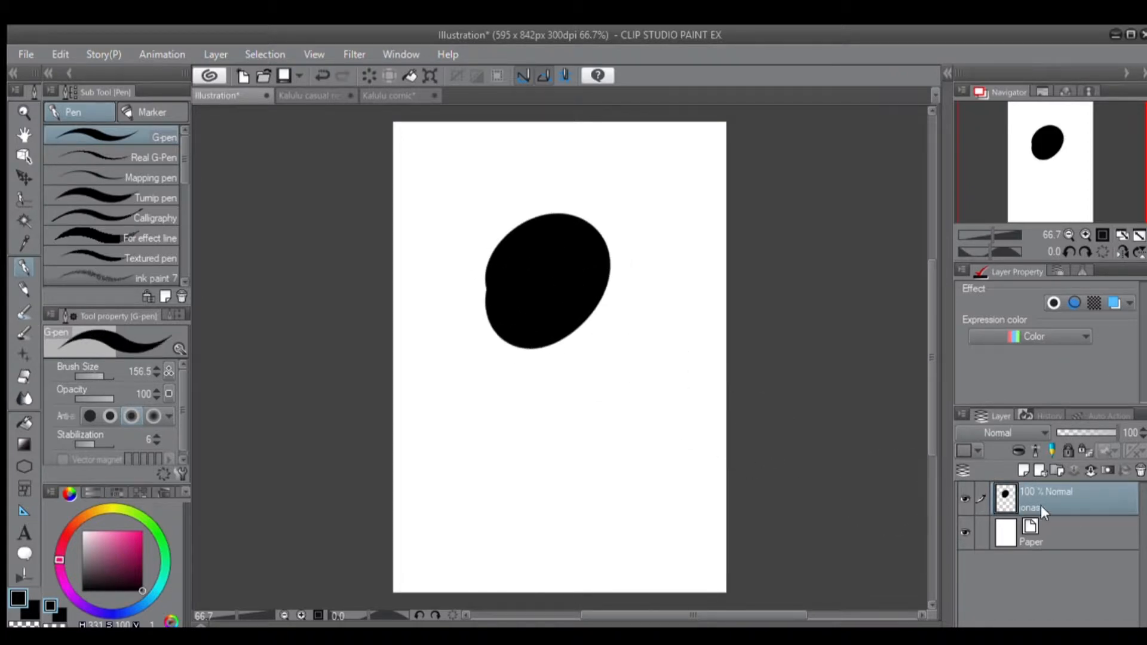
left_click(1100, 465)
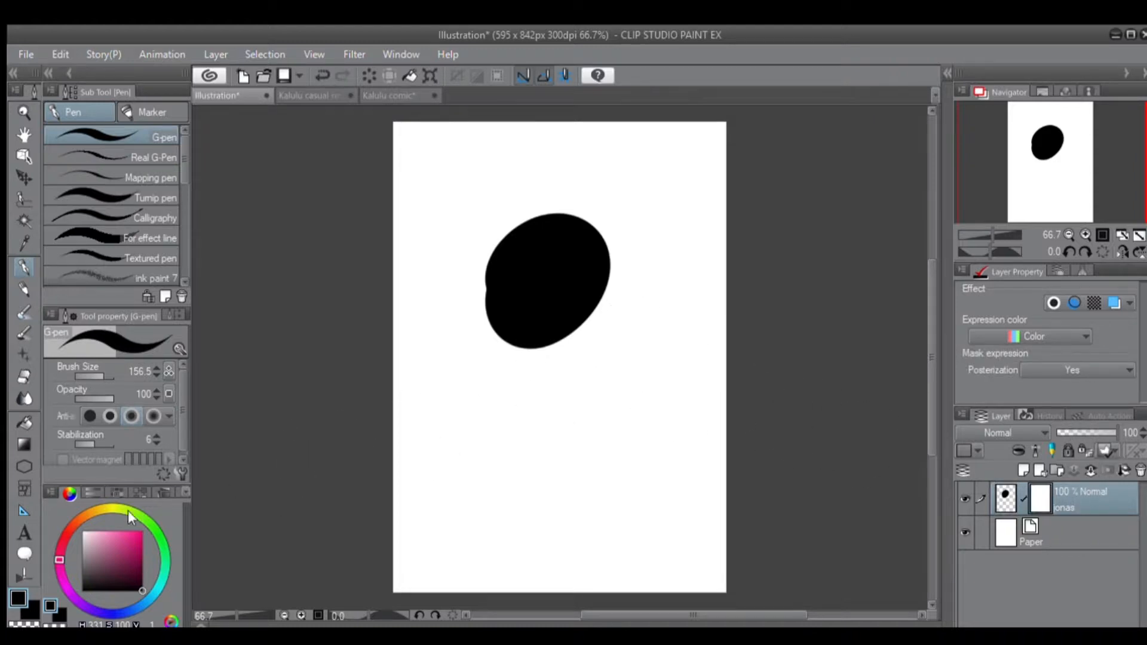
Paint on the layer mask with the transparent colour, and undo the mask strokes, the mask and the black blob.
left_click(51, 626)
mouse_move(603, 457)
left_mouse_down()
mouse_move(668, 389)
mouse_move(631, 395)
left_mouse_up()
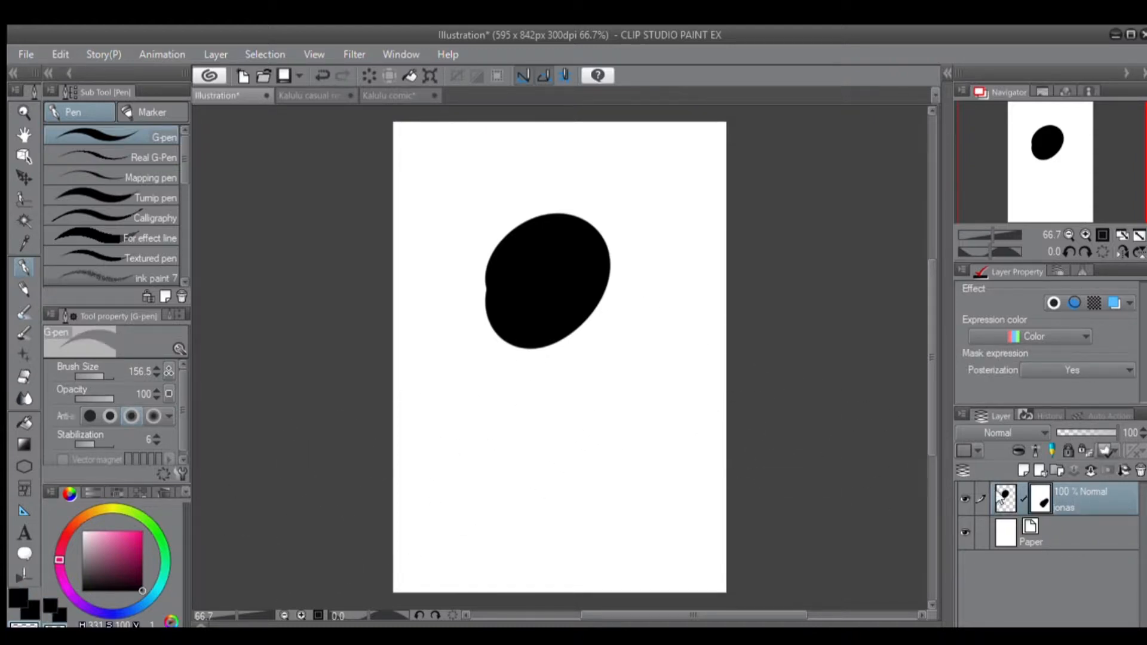
mouse_move(627, 335)
left_mouse_down()
mouse_move(591, 292)
mouse_move(553, 298)
mouse_move(552, 340)
left_mouse_up()
key("ctrl+z")
key("ctrl+z")
key("ctrl+z")
key("ctrl+z")
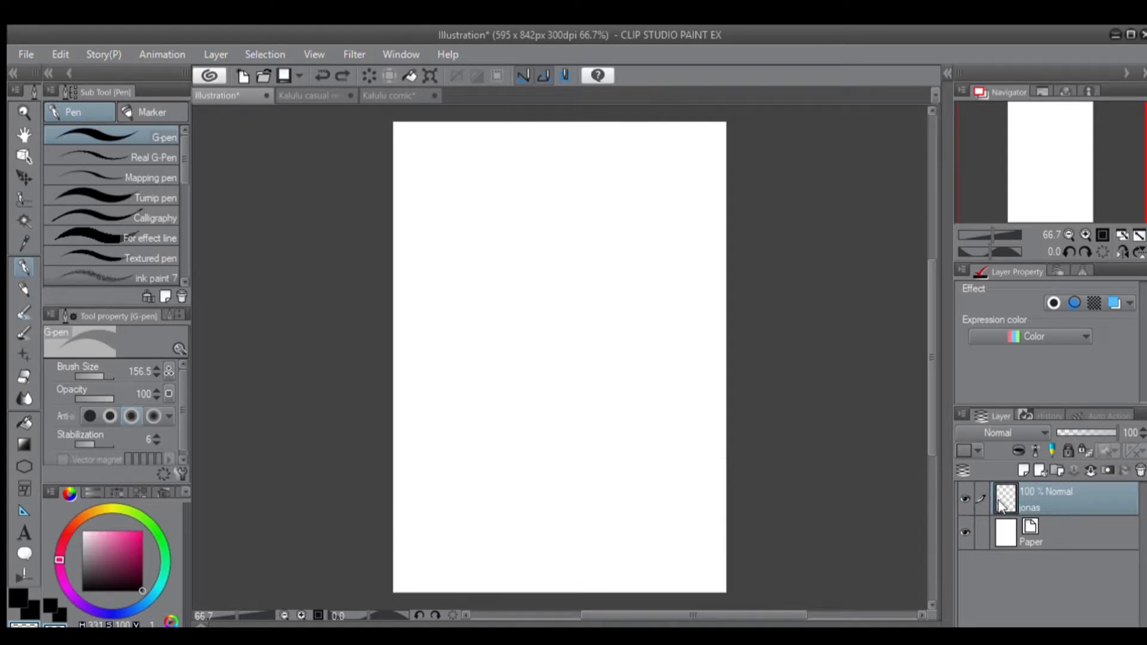
Switch to the Kalulu casual rendered document and add a layer mask to Layer 3.
left_click(323, 96)
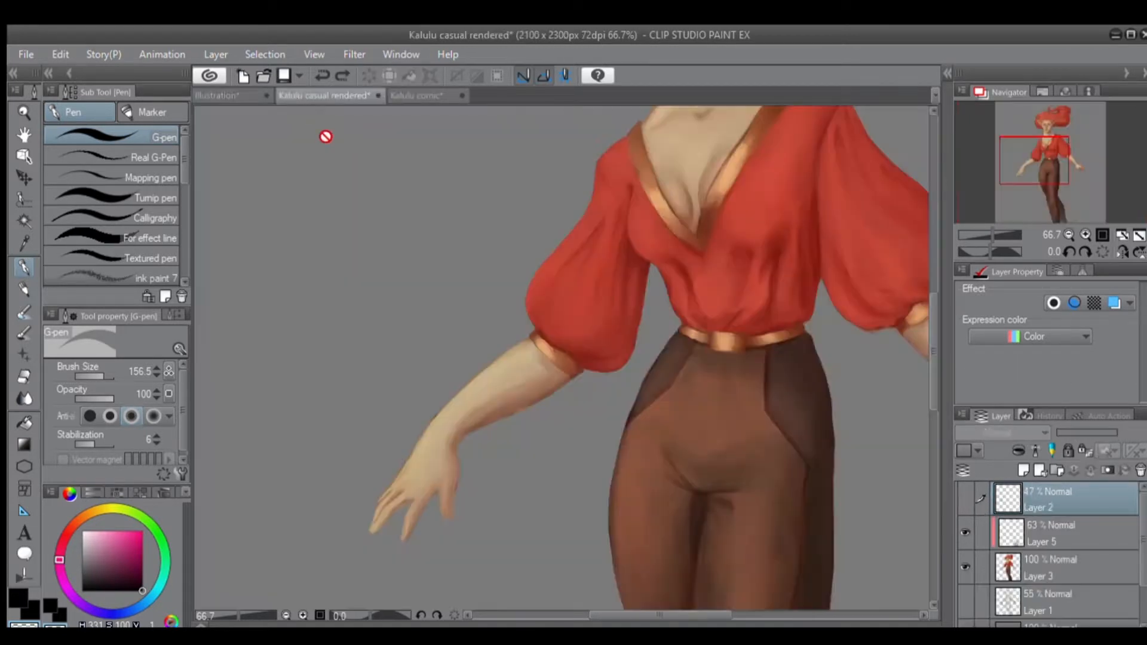
left_click(1048, 552)
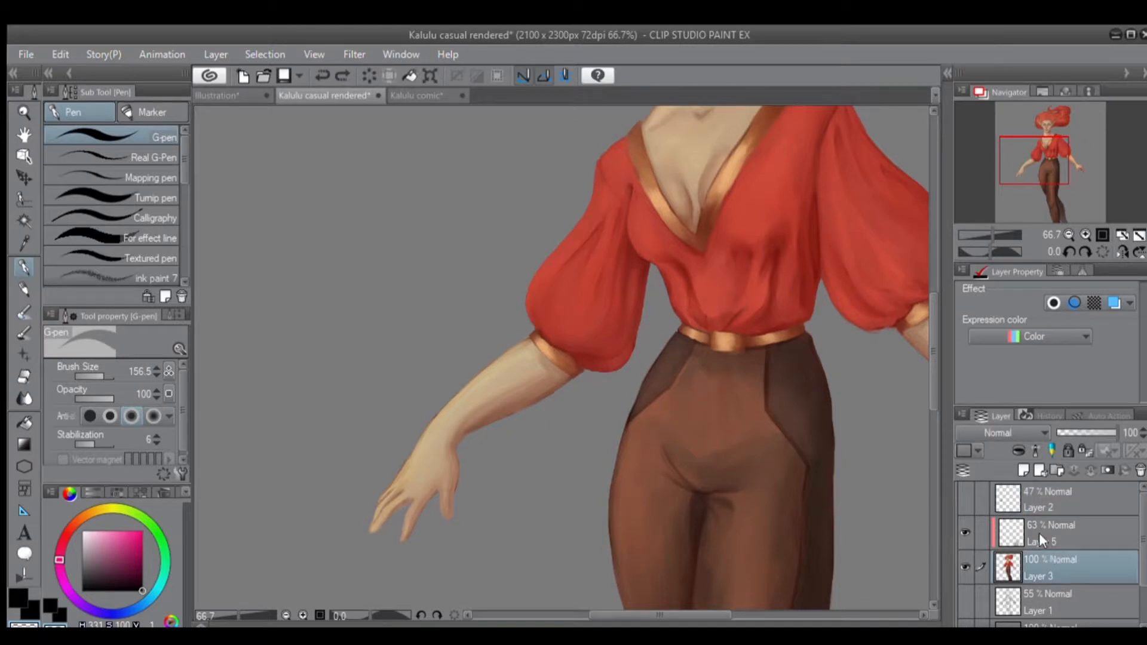
left_click(1091, 470)
Mask out the hair above the character's forehead on Layer 3, and undo the stroke and the layer mask.
mouse_move(799, 481)
left_mouse_down()
mouse_move(595, 405)
mouse_move(562, 408)
mouse_move(589, 394)
mouse_move(584, 333)
left_mouse_up()
key("ctrl+z")
left_click_drag(681, 323, 763, 236)
key("ctrl+z")
mouse_move(763, 397)
left_mouse_down()
mouse_move(815, 400)
mouse_move(818, 344)
mouse_move(856, 378)
left_mouse_up()
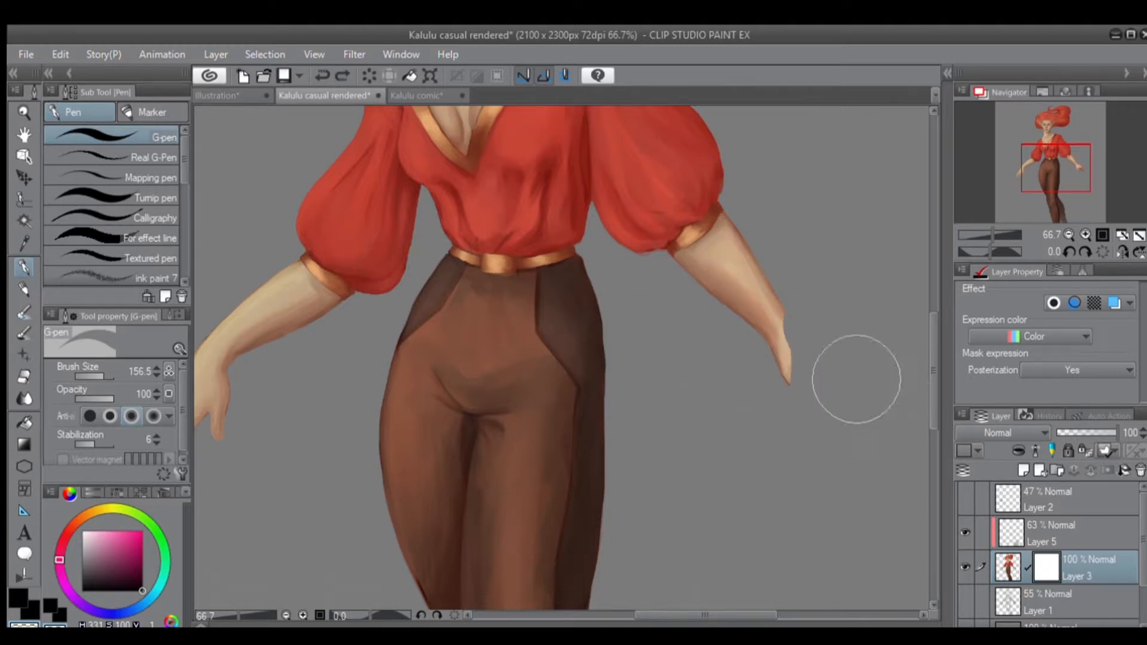
key("ctrl+z")
mouse_move(725, 218)
left_mouse_down()
mouse_move(753, 423)
mouse_move(784, 410)
left_mouse_up()
mouse_move(763, 337)
left_mouse_down()
mouse_move(809, 203)
mouse_move(762, 278)
left_mouse_up()
key("ctrl+z")
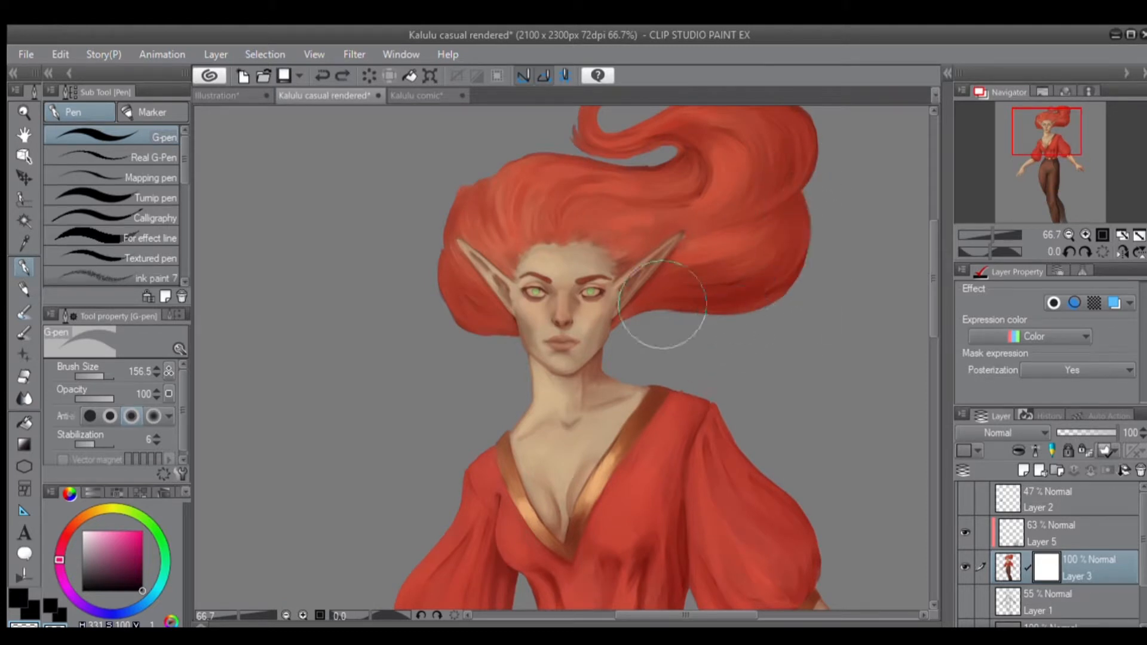
mouse_move(503, 202)
left_mouse_down()
mouse_move(489, 179)
mouse_move(460, 185)
mouse_move(494, 213)
mouse_move(538, 120)
mouse_move(511, 230)
mouse_move(558, 205)
mouse_move(628, 227)
left_mouse_up()
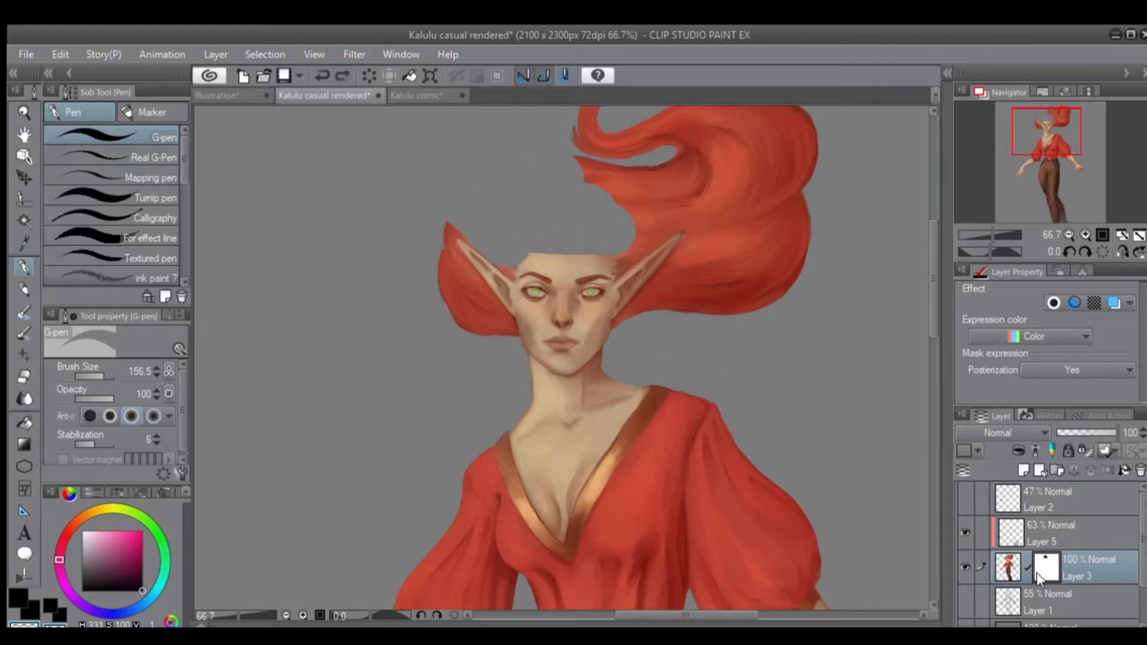
key("ctrl+z")
key("ctrl+z")
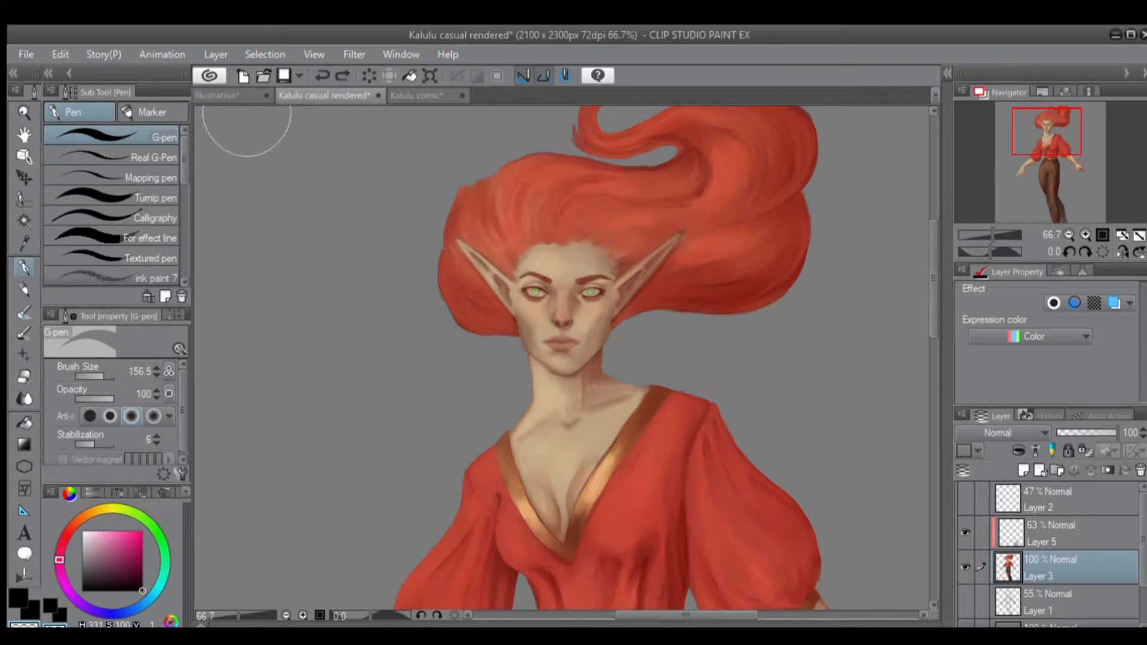
Unclip Layer 5 of Kalulu casual rendered from the layer below, clip it again, and select Layer 3.
left_click(218, 95)
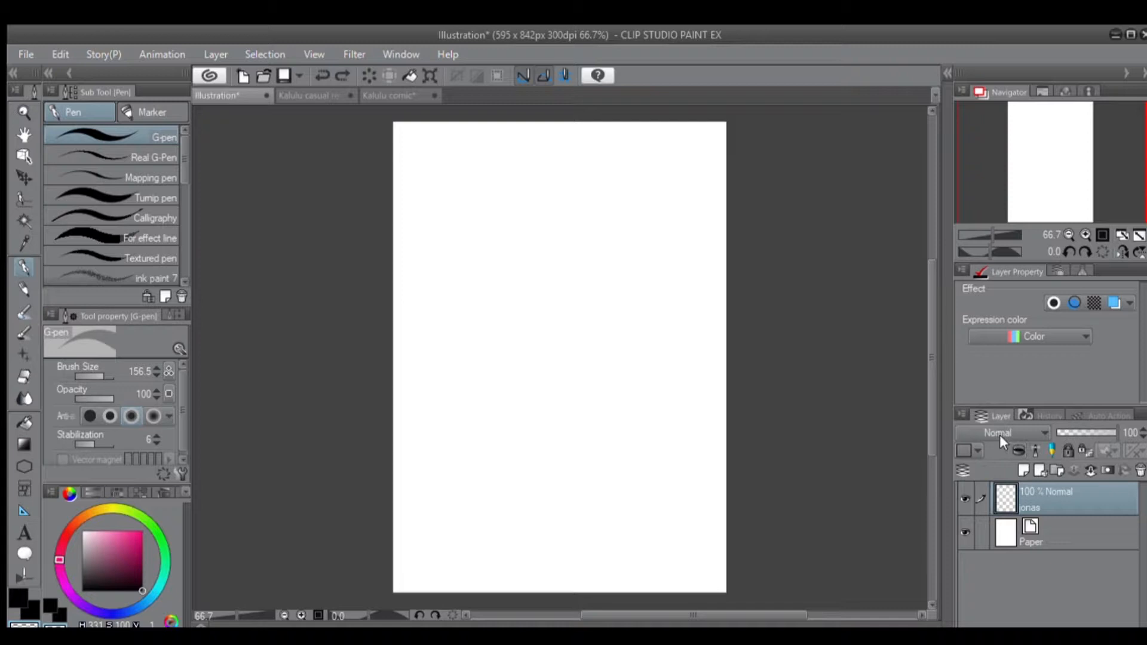
left_click(317, 96)
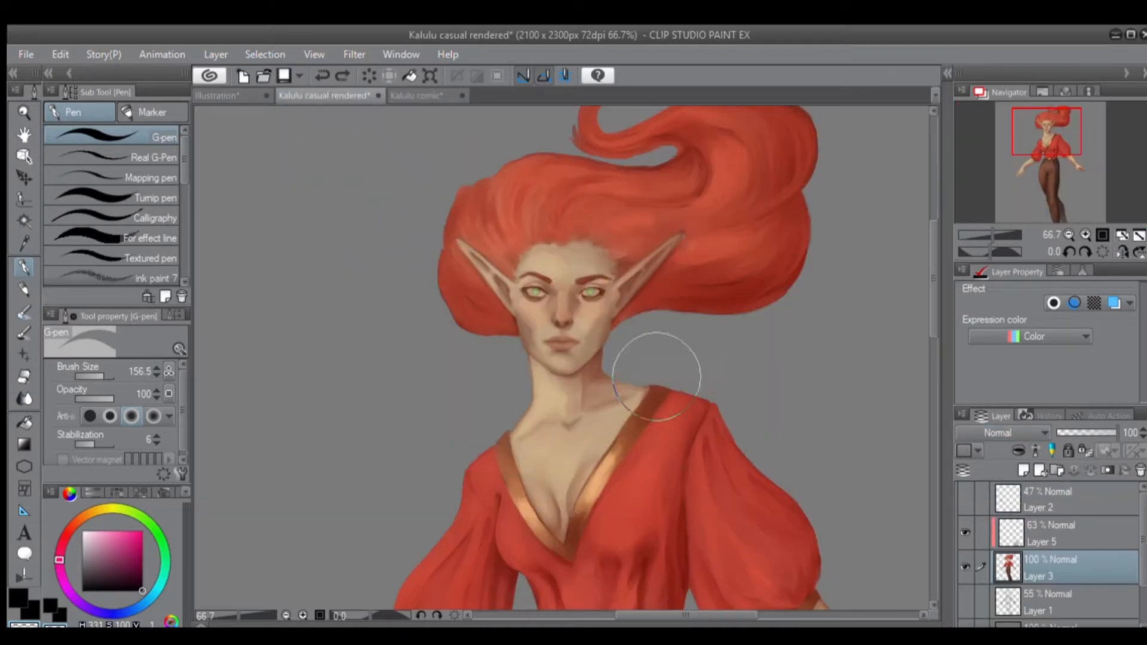
left_click(1015, 533)
left_click(1019, 451)
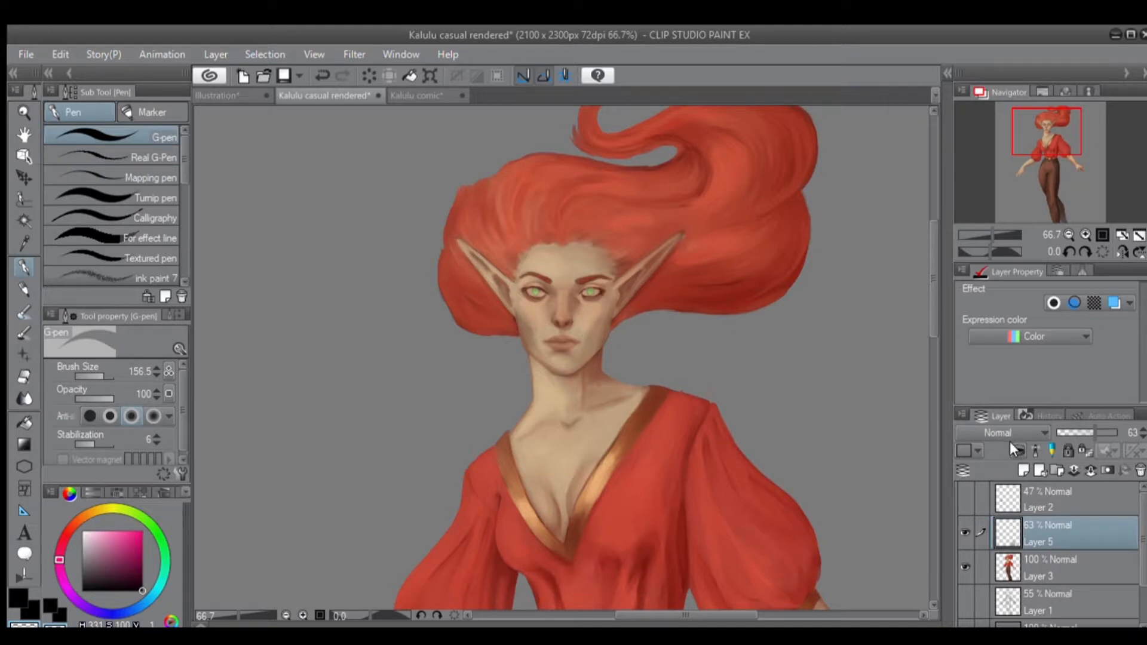
left_click(1013, 445)
left_click(1028, 552)
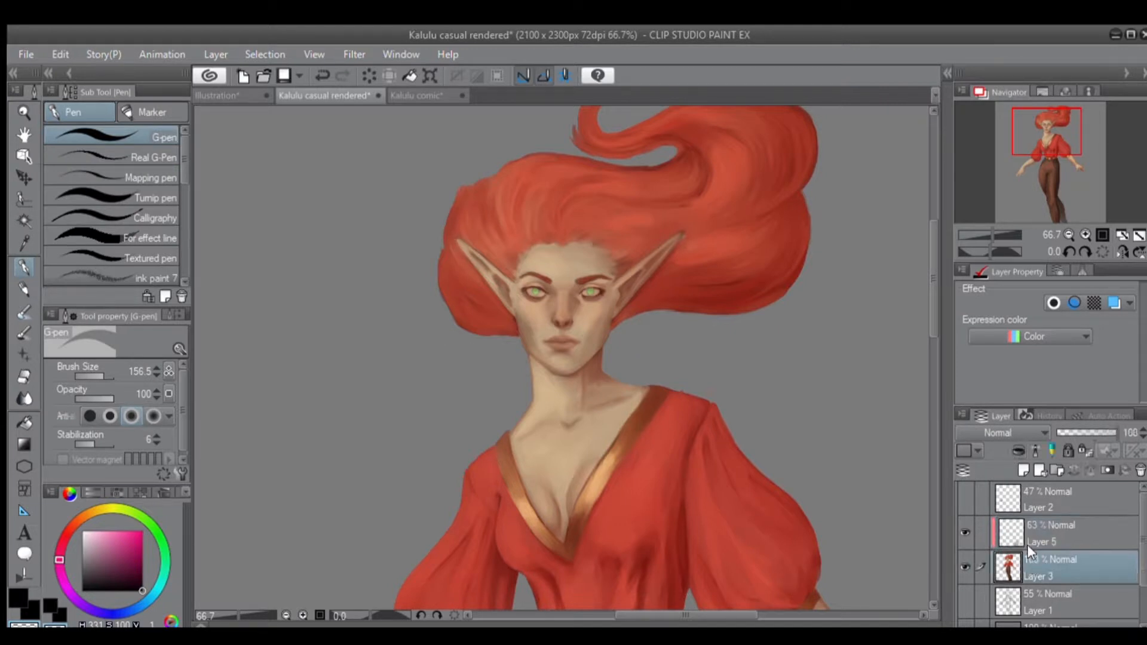
Add a new layer above Layer 5 and clip it to the layer below.
left_click(1032, 530)
left_click(1019, 469)
left_click(1012, 445)
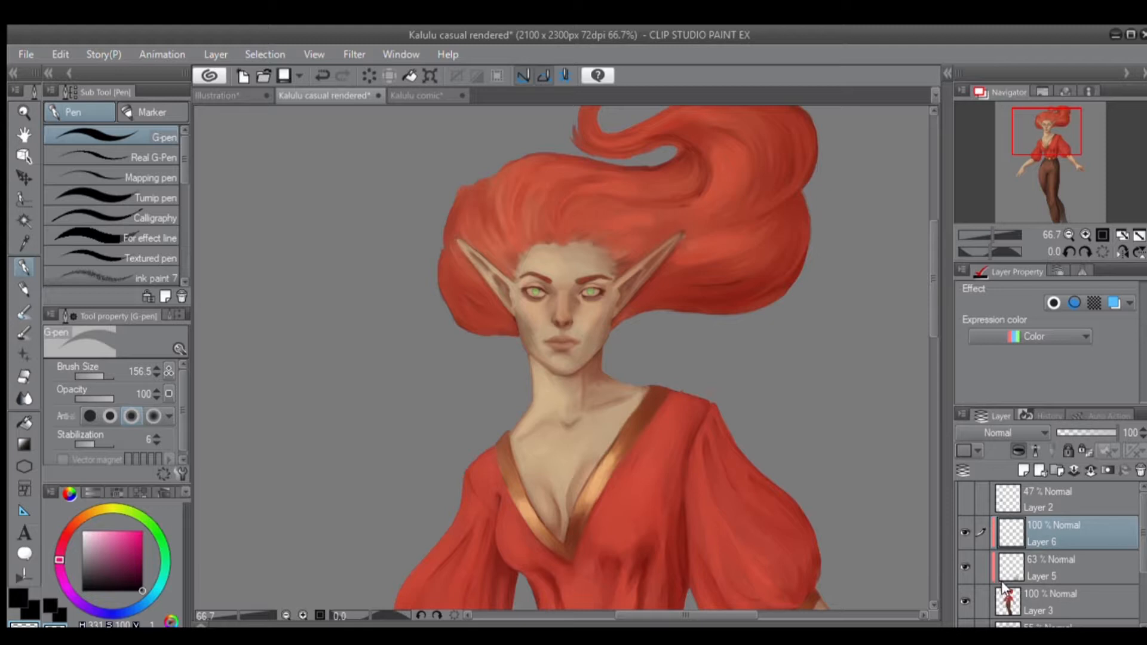
Try black G-pen strokes across the character on the clipped Layer 6 and undo them.
mouse_move(705, 463)
left_mouse_down()
mouse_move(671, 448)
mouse_move(584, 257)
mouse_move(550, 314)
mouse_move(508, 349)
mouse_move(513, 334)
left_mouse_up()
left_click(50, 605)
key("ctrl+z")
mouse_move(625, 173)
left_mouse_down()
mouse_move(557, 233)
mouse_move(591, 313)
mouse_move(668, 246)
mouse_move(645, 353)
left_mouse_up()
key("ctrl+z")
mouse_move(720, 442)
left_mouse_down()
mouse_move(758, 521)
mouse_move(688, 544)
mouse_move(803, 513)
mouse_move(834, 521)
mouse_move(713, 538)
mouse_move(871, 598)
mouse_move(762, 525)
mouse_move(688, 410)
mouse_move(706, 435)
mouse_move(667, 432)
mouse_move(667, 386)
mouse_move(622, 417)
left_mouse_up()
key("ctrl+z")
left_click_drag(712, 509, 751, 456)
scroll(486, 410, "down", 3)
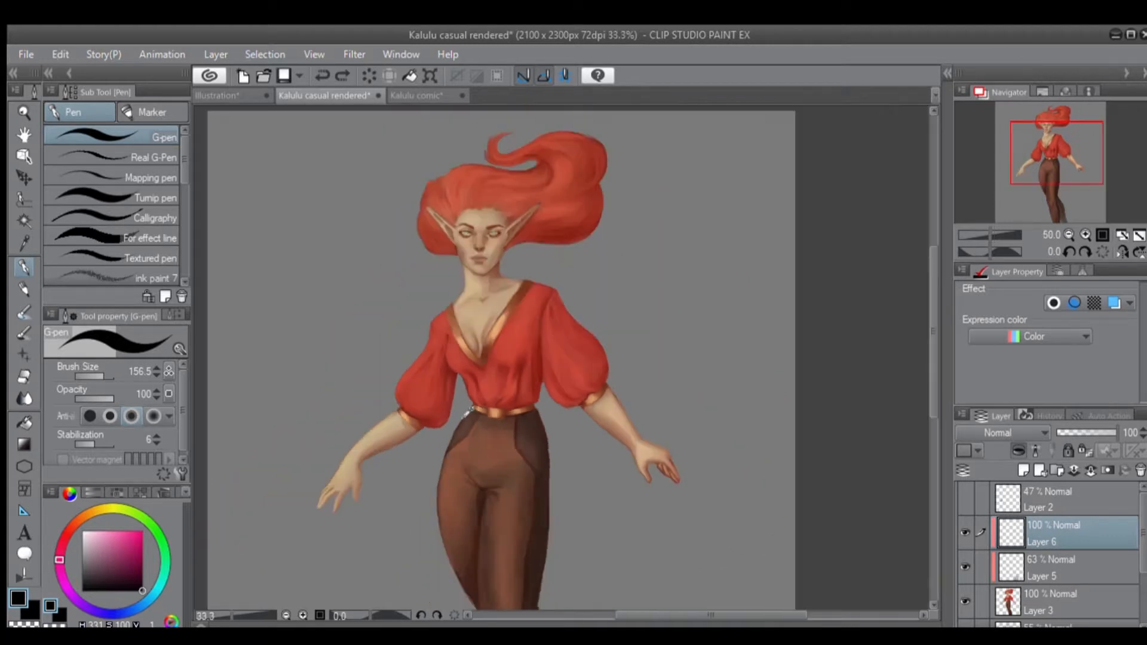
left_click_drag(515, 376, 502, 397)
View the Kalulu comic document, and choose the Gradient tool with a dark magenta foreground colour (H 331, S 100, V 35).
left_click(420, 95)
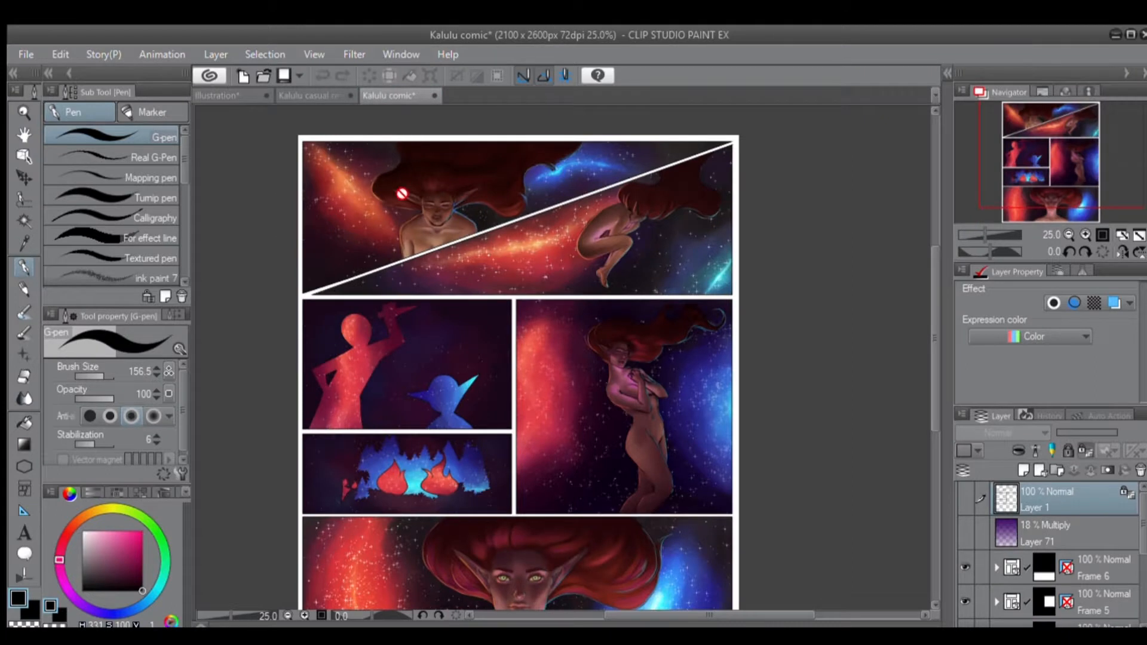
left_click_drag(466, 323, 463, 238)
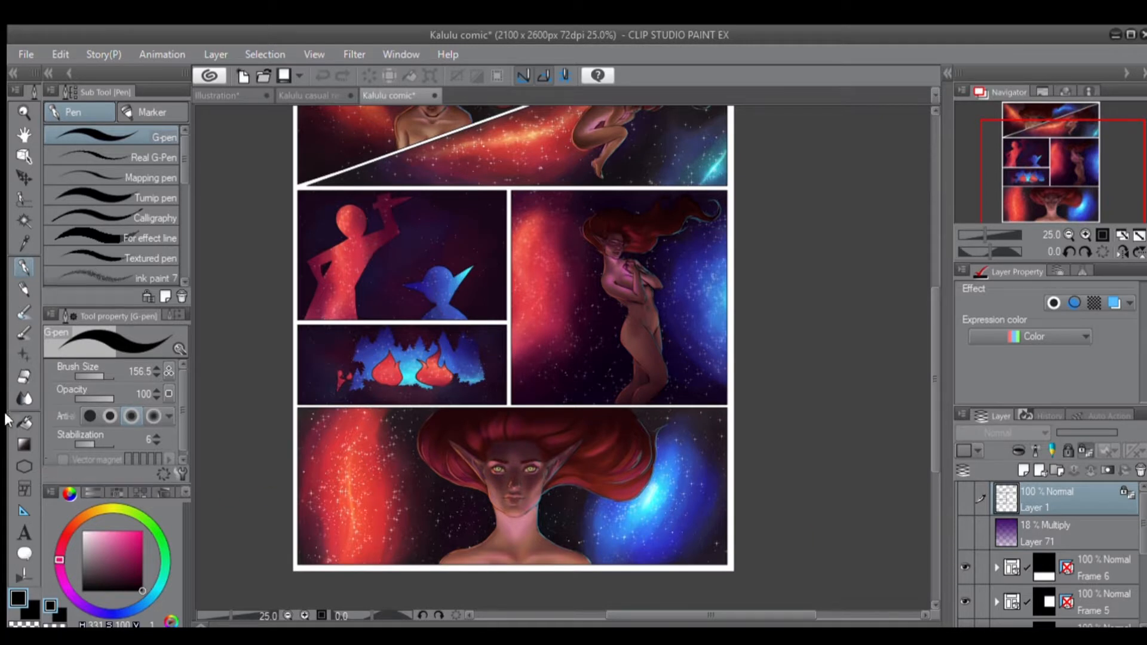
left_click(24, 444)
left_click(143, 573)
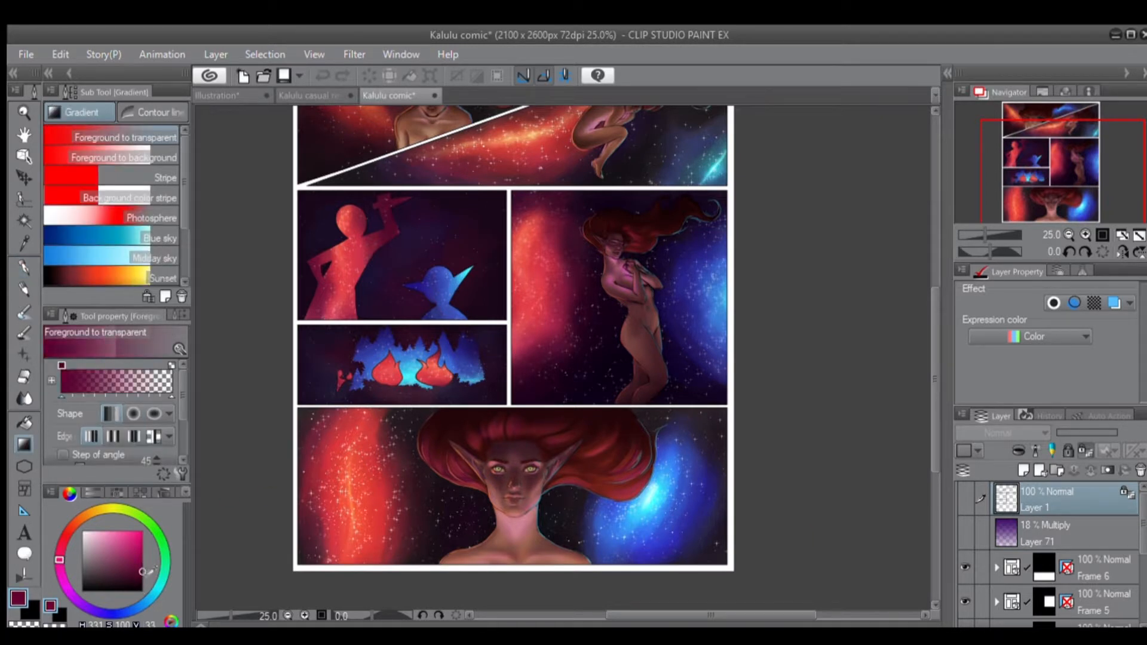
Apply a vertical foreground-to-transparent gradient from the head downward on the clipped Layer 6 of Kalulu casual rendered.
left_click(226, 96)
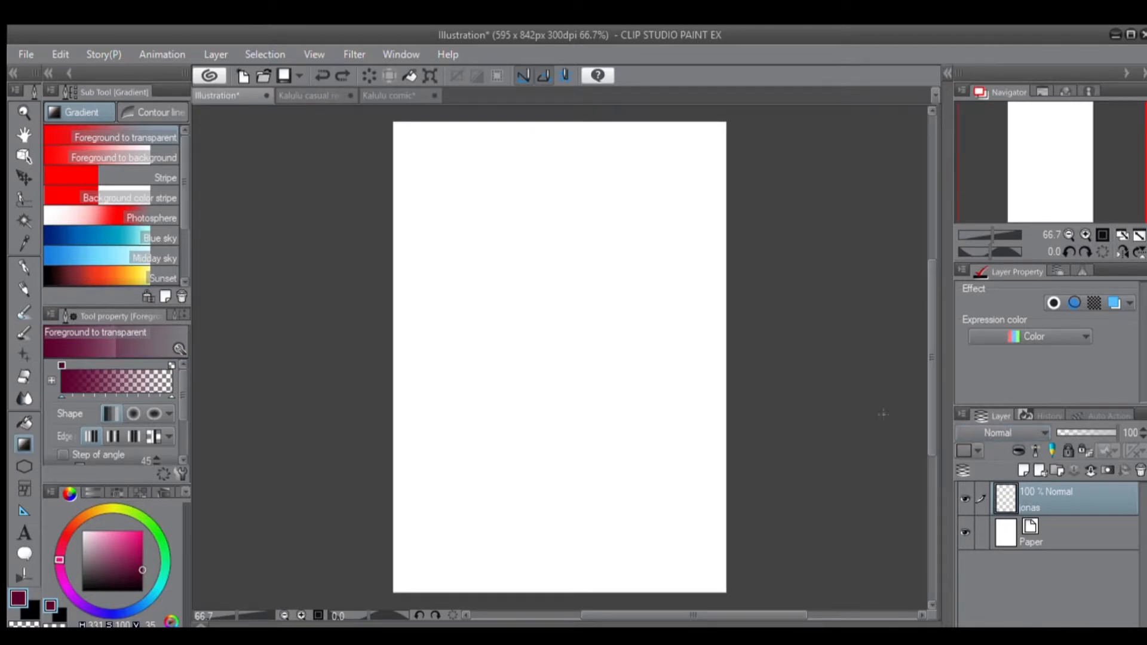
left_click(301, 96)
left_click_drag(458, 169, 460, 540)
scroll(453, 528, "down", 2)
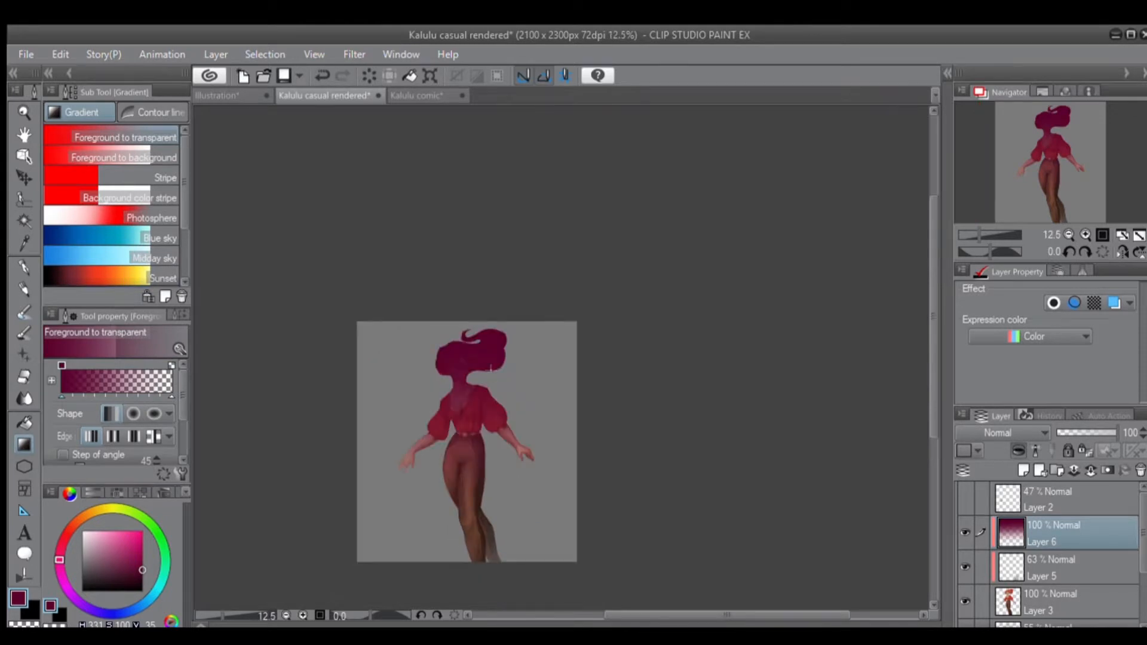
scroll(498, 421, "up", 3)
scroll(450, 448, "up", 1)
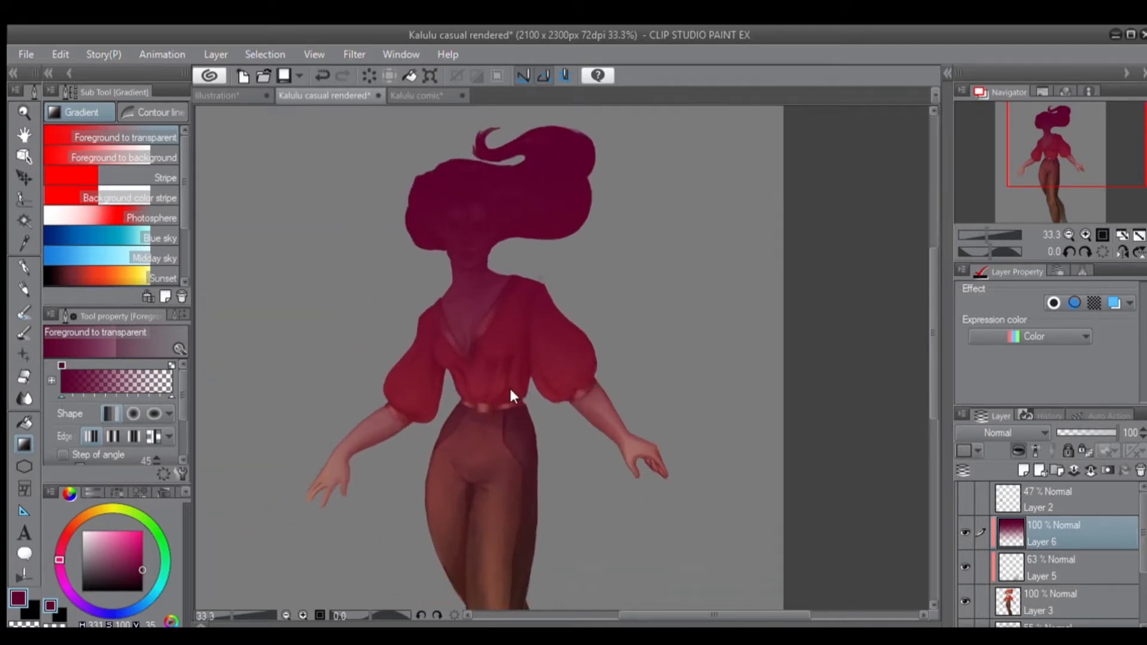
Undo and redo the gradient on Layer 6 for comparison, and examine it up close on the face and shoulders.
key("ctrl+z")
key("ctrl+y")
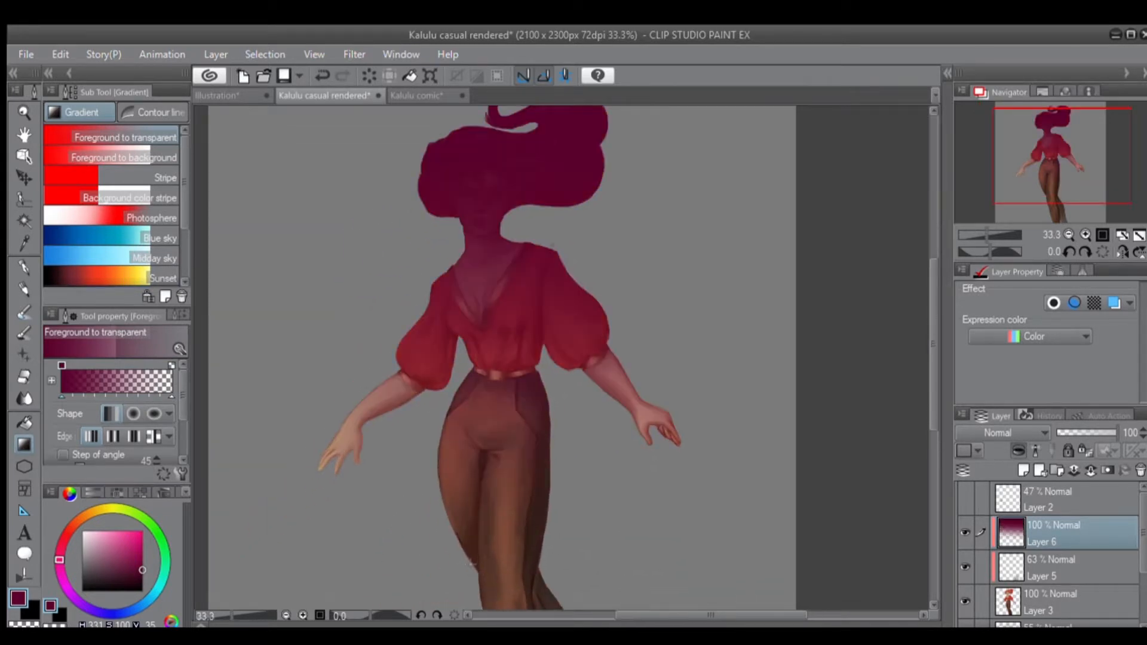
scroll(461, 430, "up", 3)
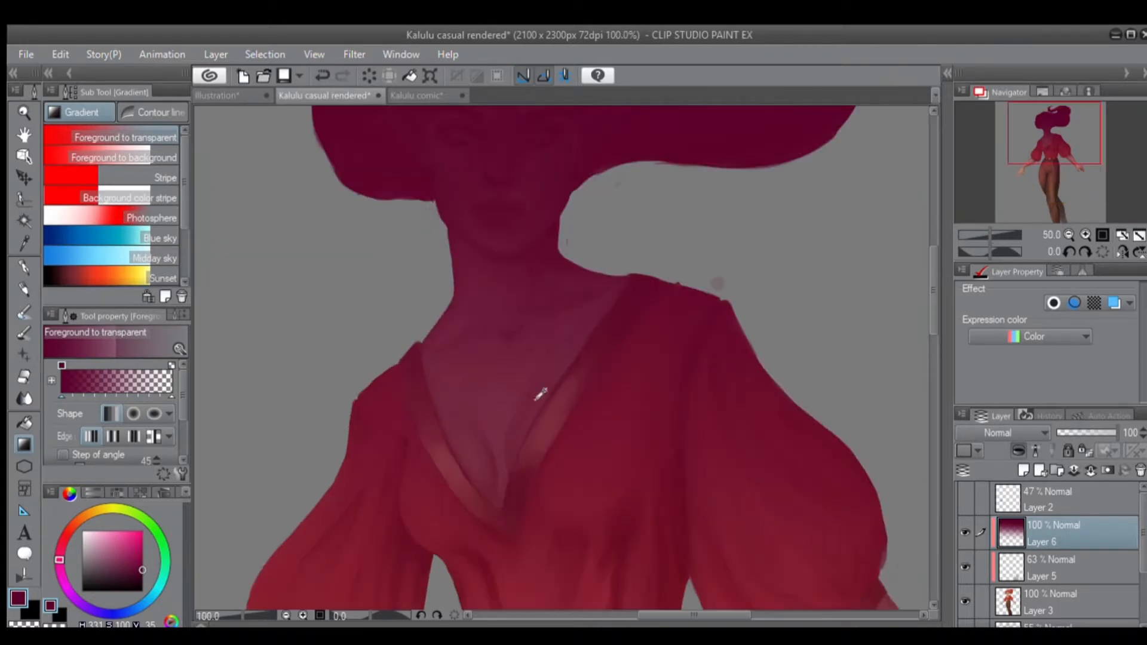
scroll(532, 423, "up", 2)
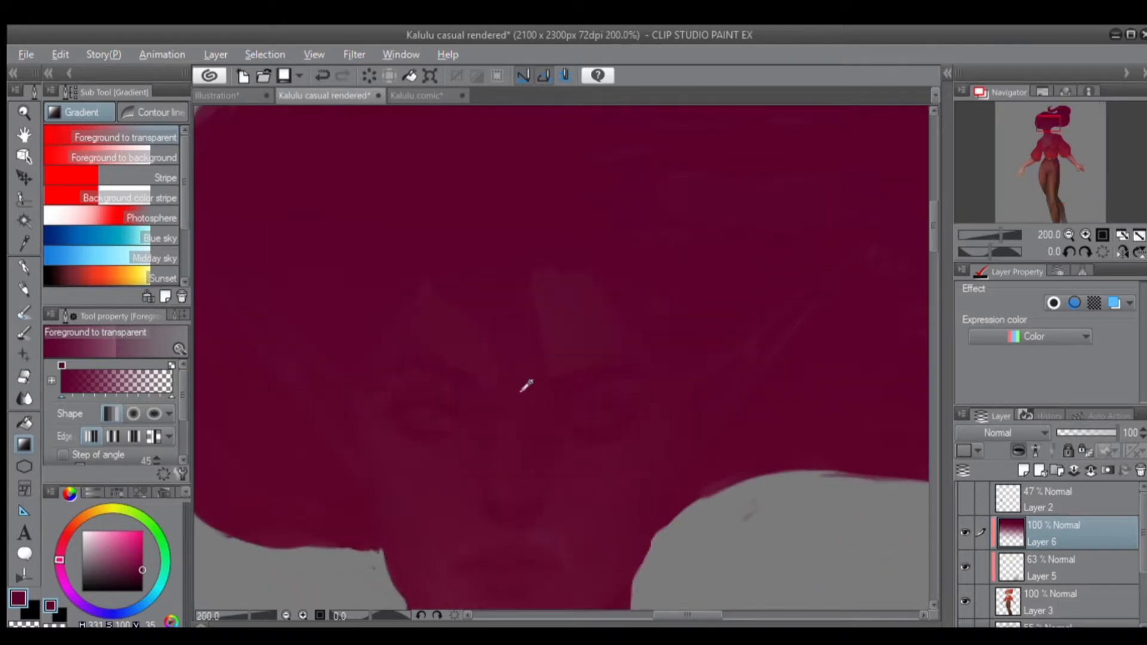
scroll(523, 382, "down", 4)
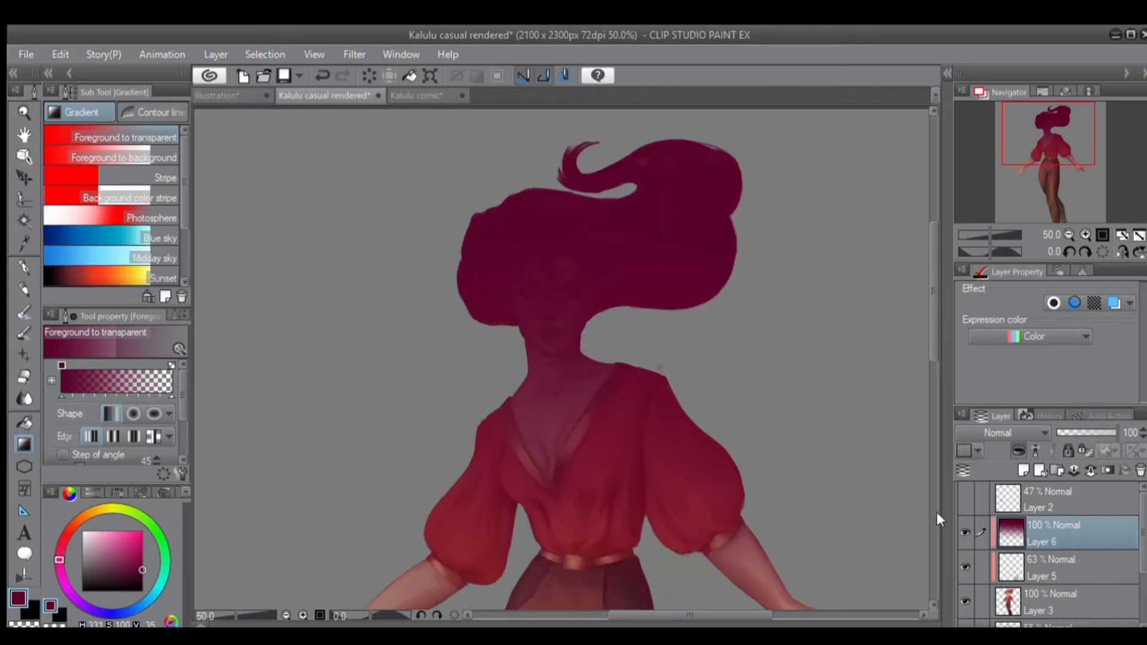
Toggle the visibility of Layer 3 and the clipped Layer 6 off and back on to compare the figure.
left_click(962, 597)
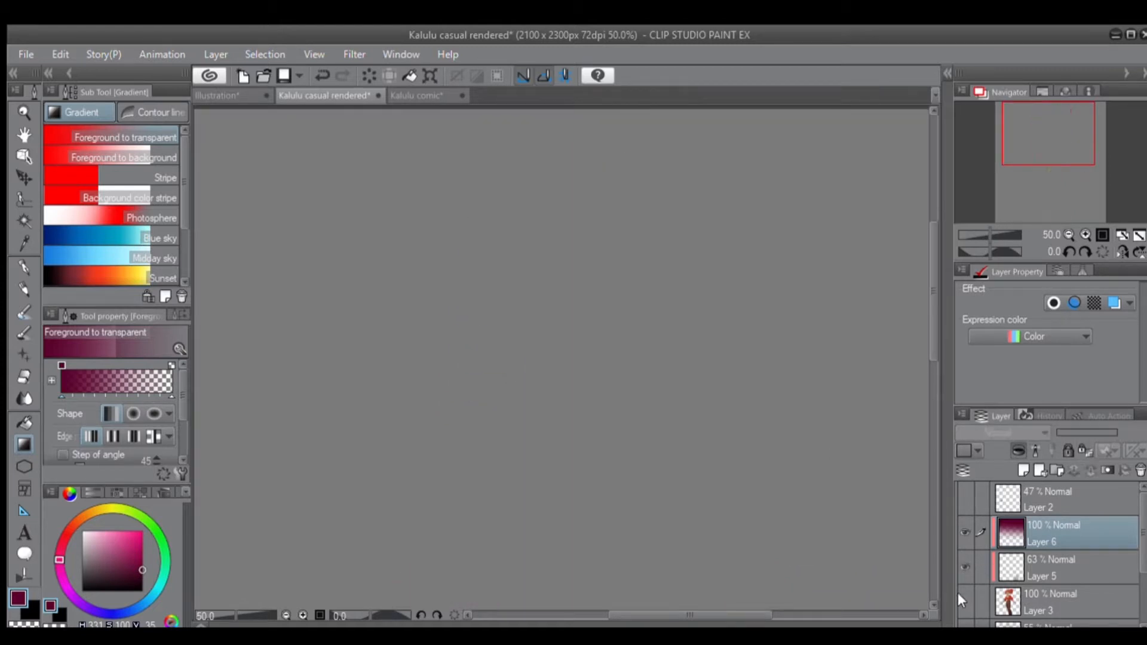
left_click(959, 590)
left_click(956, 525)
left_click(956, 525)
left_click(956, 525)
left_click(956, 526)
Set the blending mode of Layer 6 to Multiply and examine the shaded face up close and the whole figure.
scroll(857, 520, "down", 3)
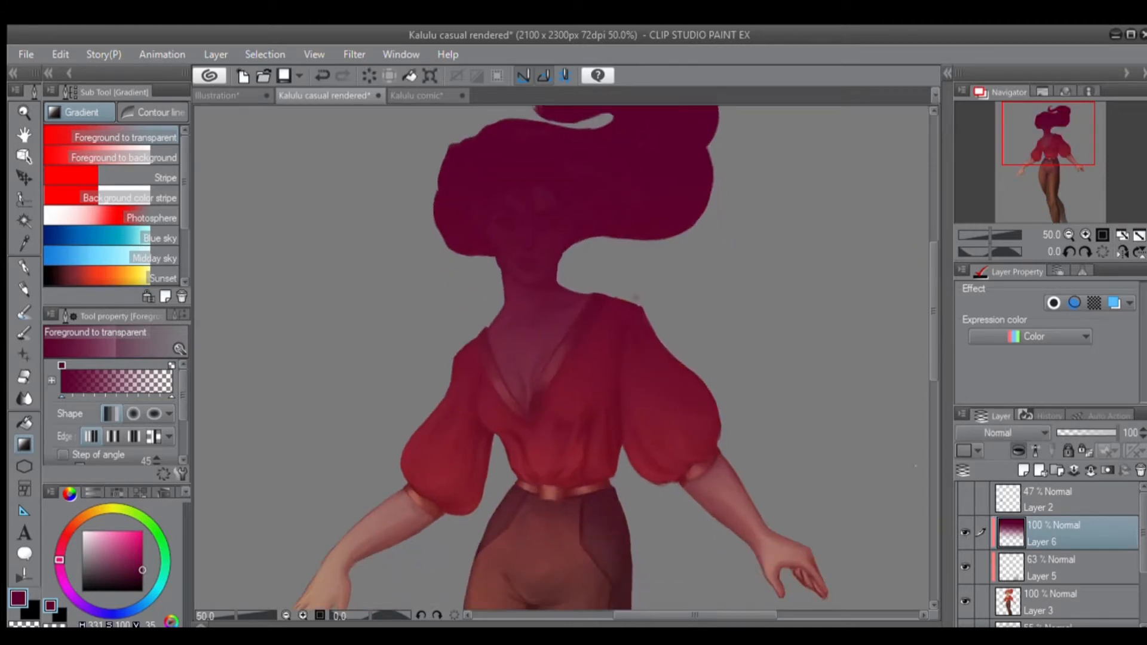
left_click(980, 59)
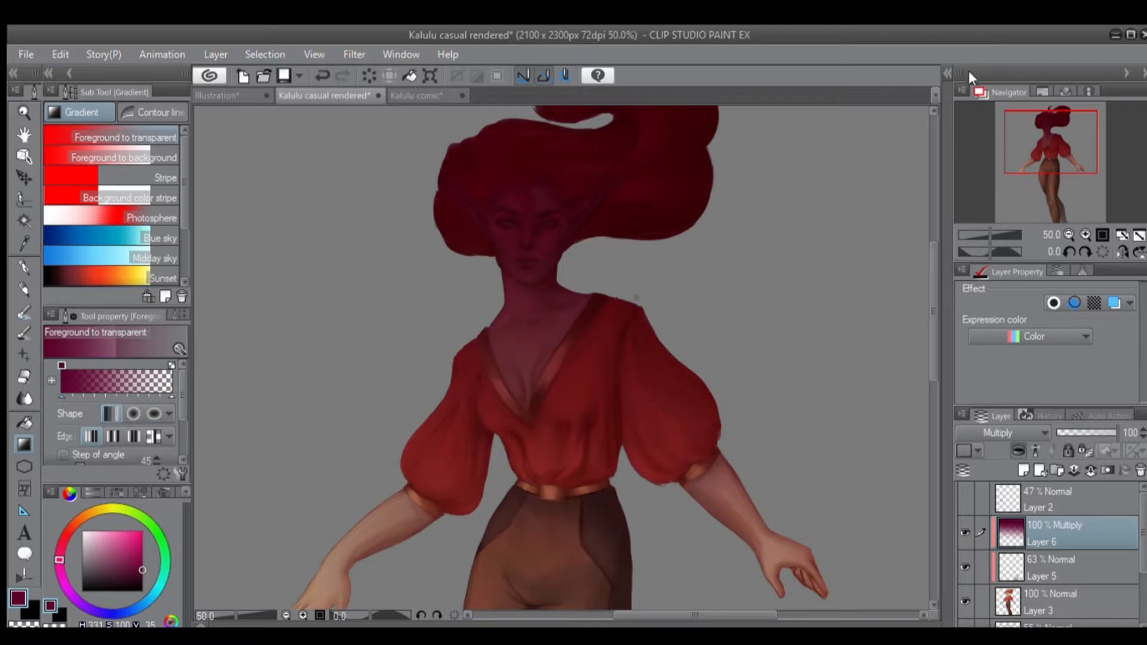
scroll(701, 268, "up", 2)
left_click_drag(481, 248, 776, 468)
scroll(607, 417, "up", 4)
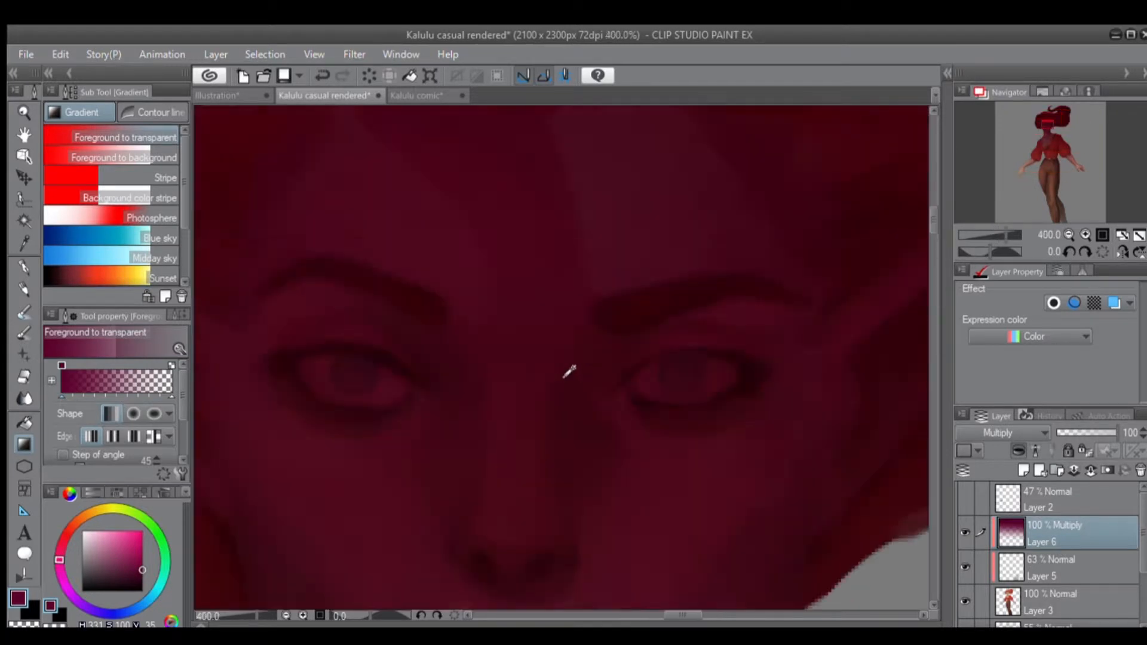
scroll(573, 358, "down", 2)
scroll(571, 353, "down", 5)
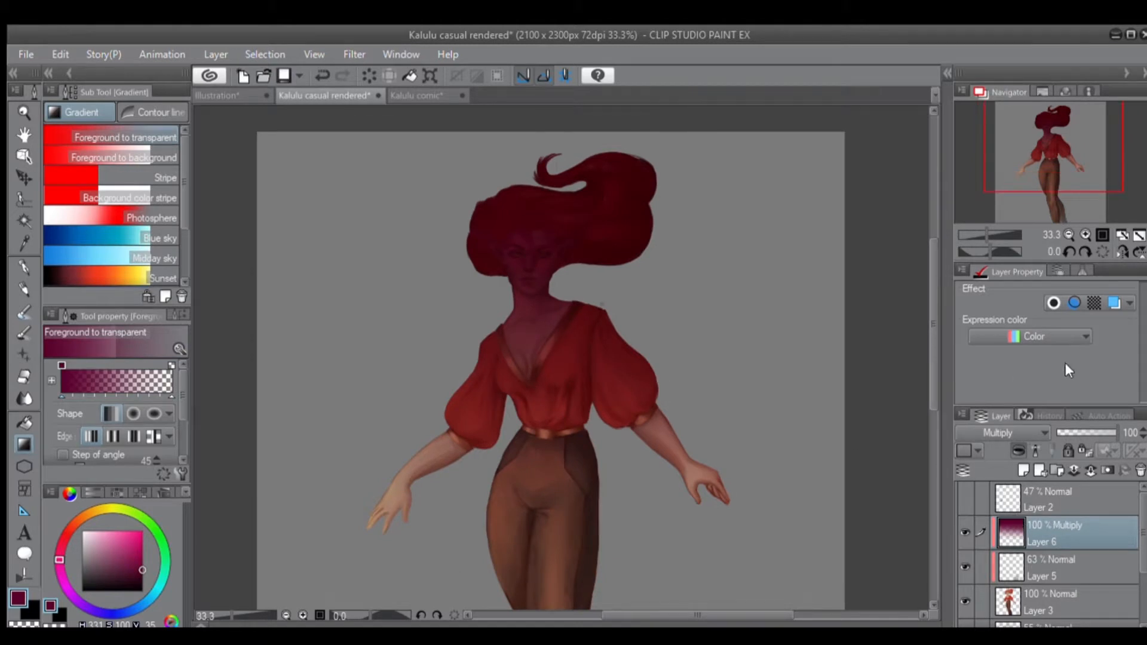
Lower the opacity of Layer 6 to 0% and raise it back to 100% to compare the Multiply gradient.
left_click(1075, 429)
left_click_drag(1098, 424, 1021, 438)
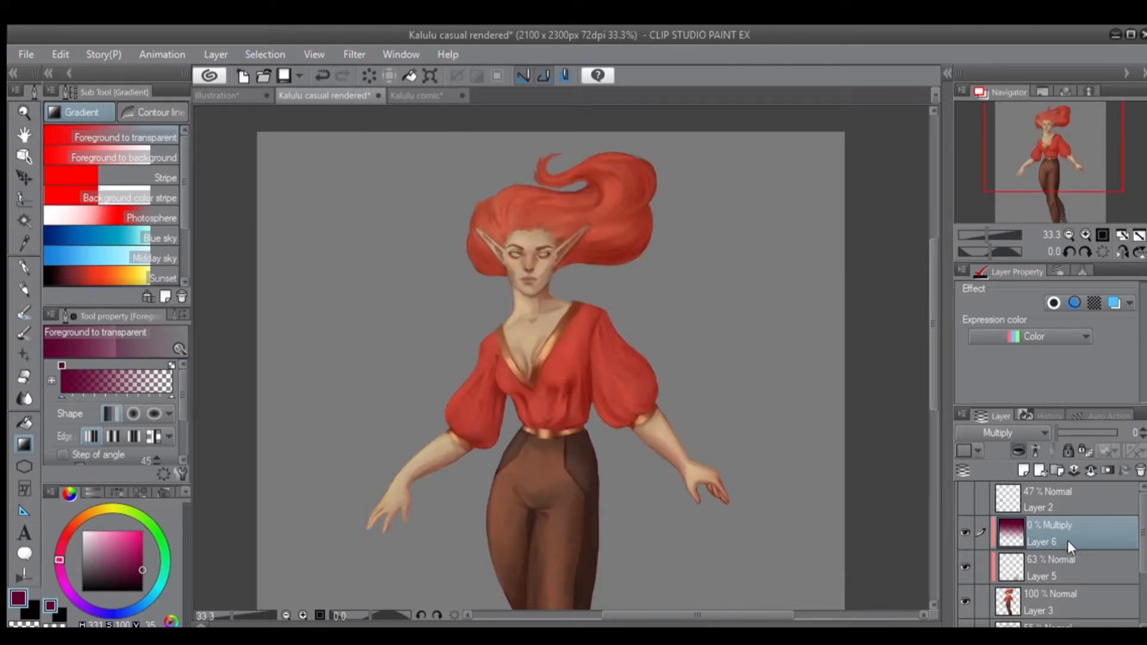
left_click_drag(704, 505, 738, 369)
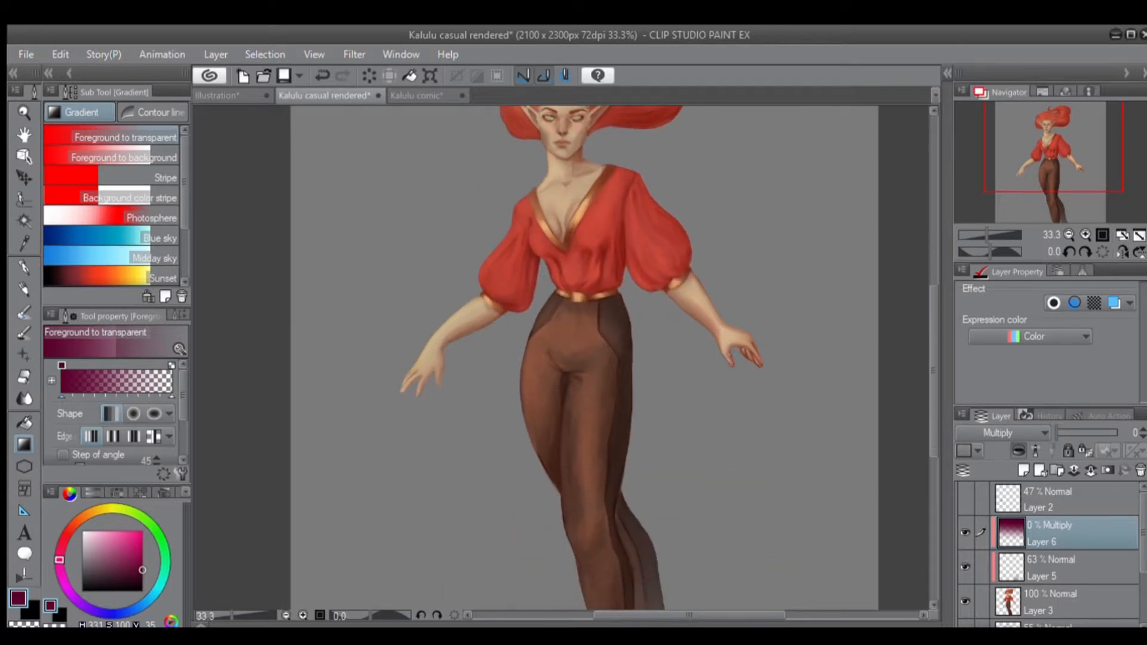
left_click_drag(1083, 431, 1128, 432)
left_click_drag(633, 427, 568, 441)
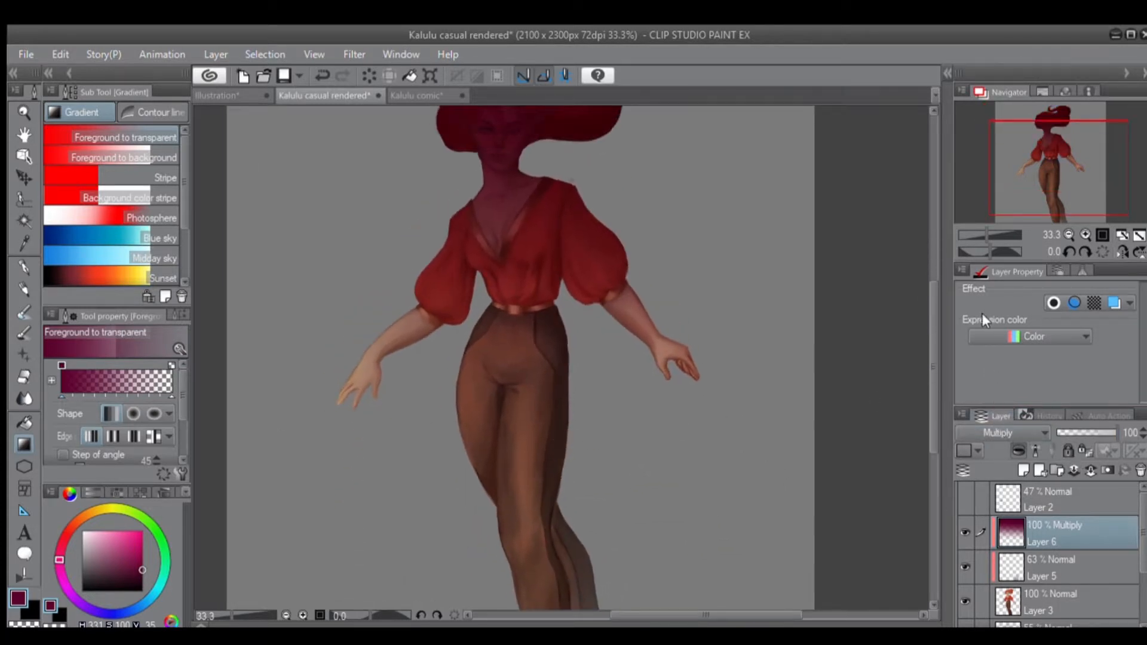
Try the blending modes Darken, Multiply and Color burn in turn on Layer 6.
left_click(974, 49)
left_click_drag(749, 313, 759, 443)
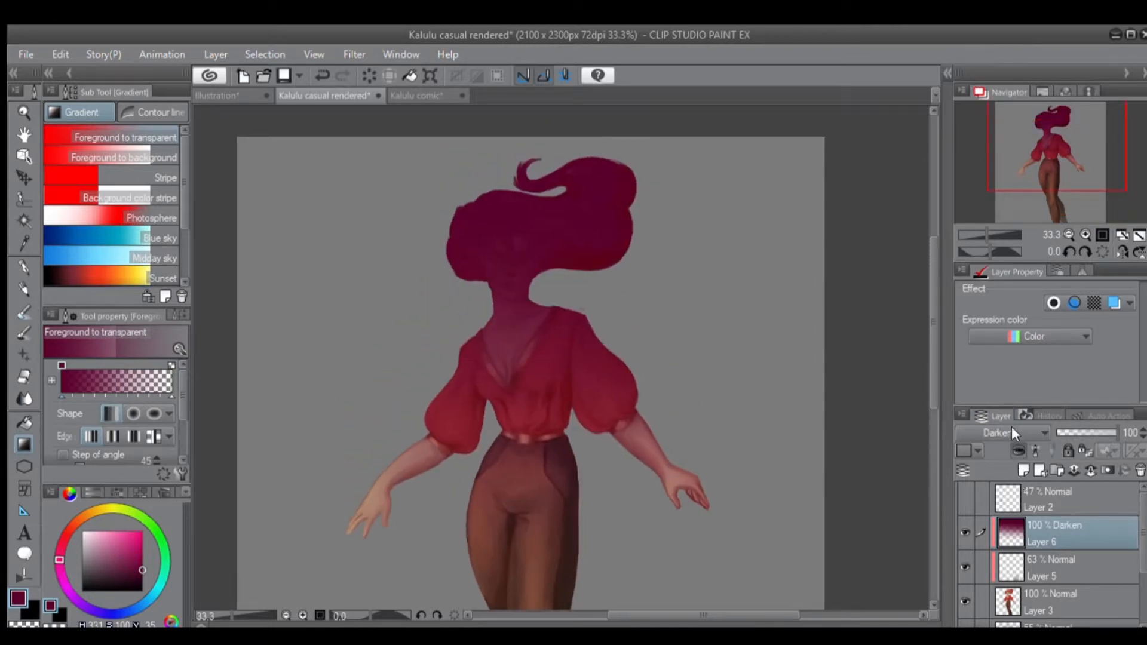
left_click(977, 63)
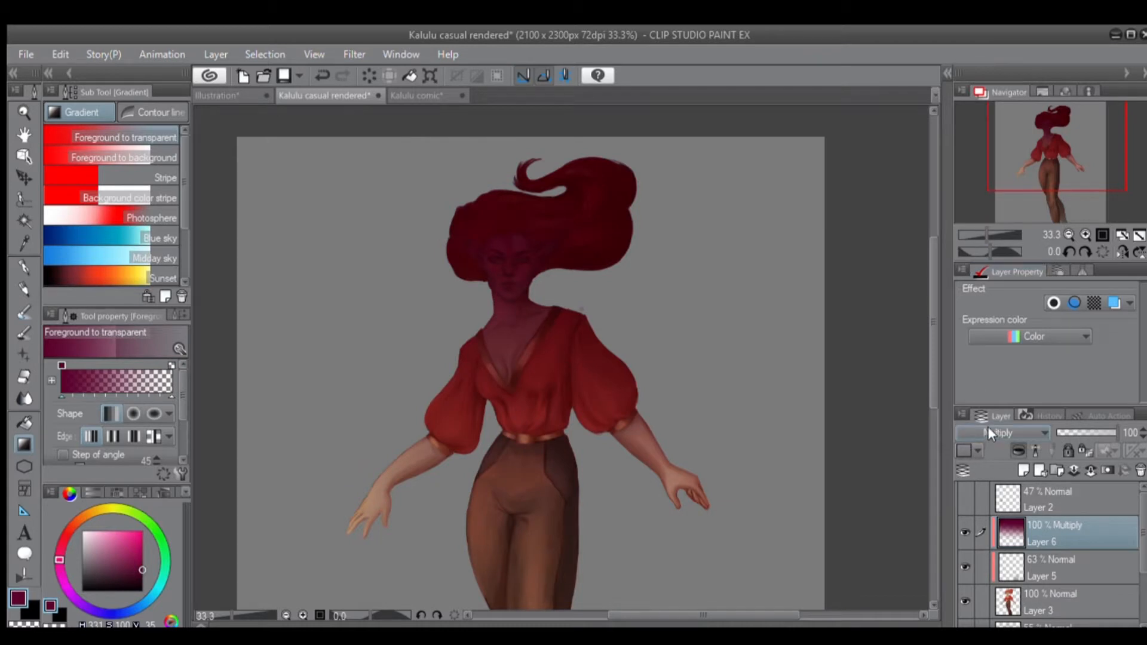
left_click(981, 79)
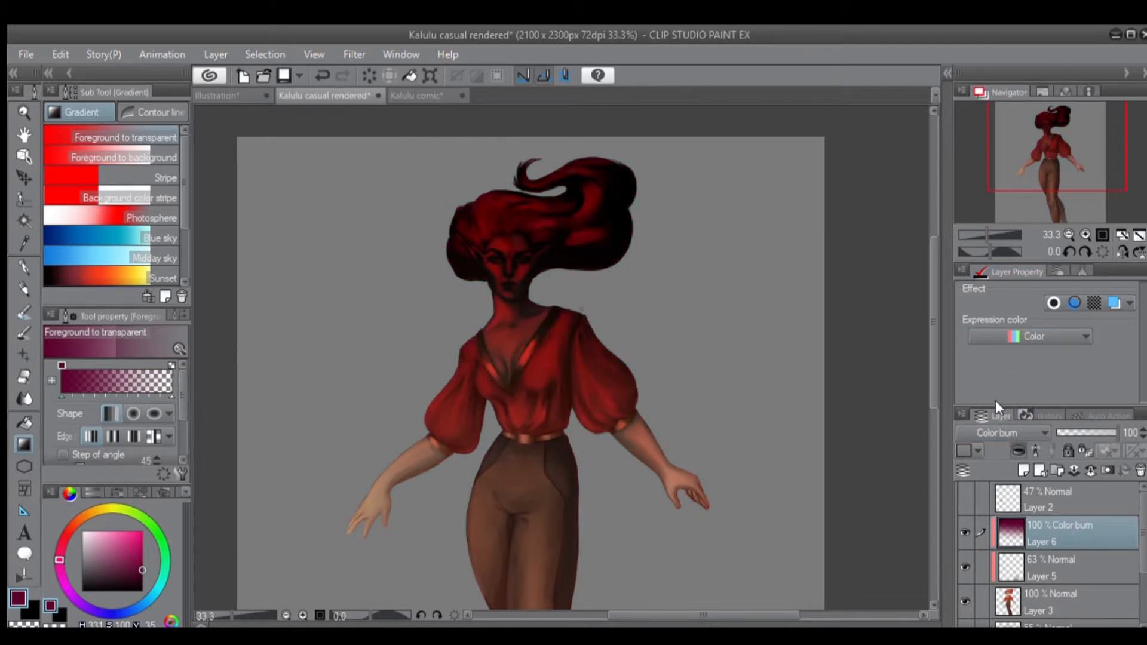
Try the Subtract blending mode on Layer 6 and view its effect across the figure.
left_click(981, 109)
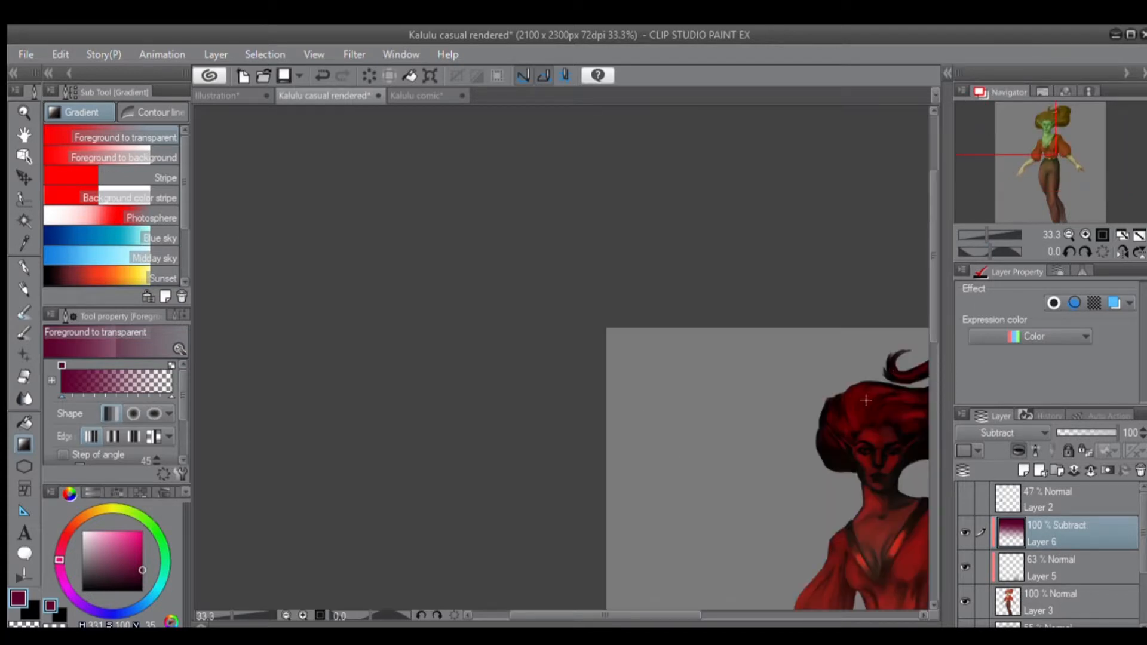
left_click_drag(529, 615, 623, 618)
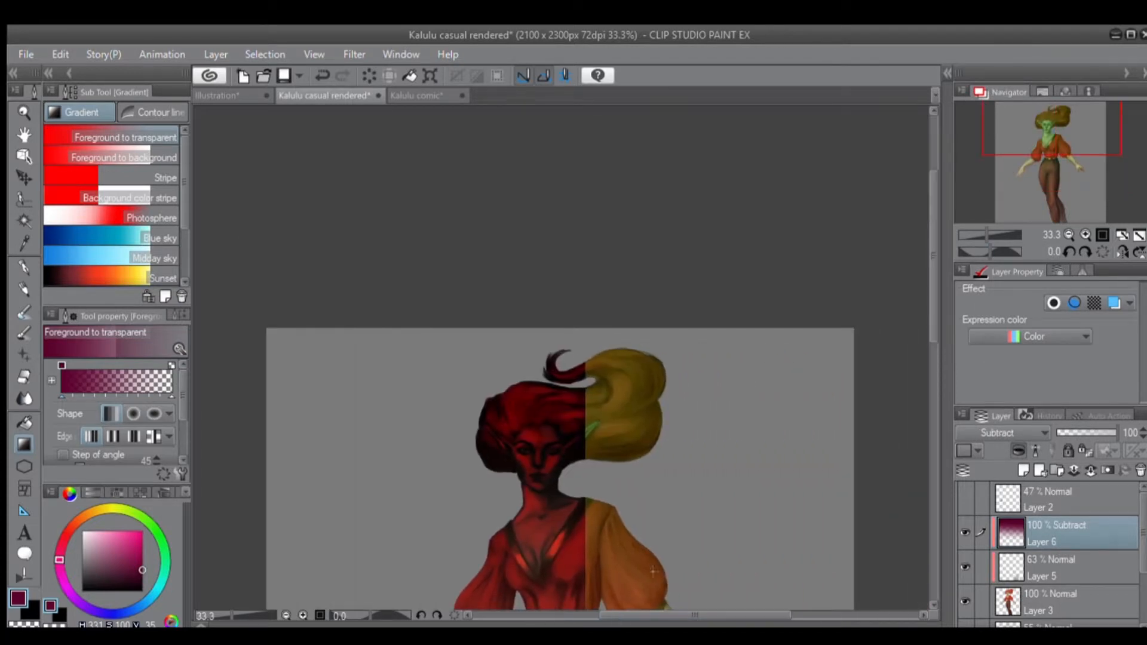
scroll(597, 440, "down", 3)
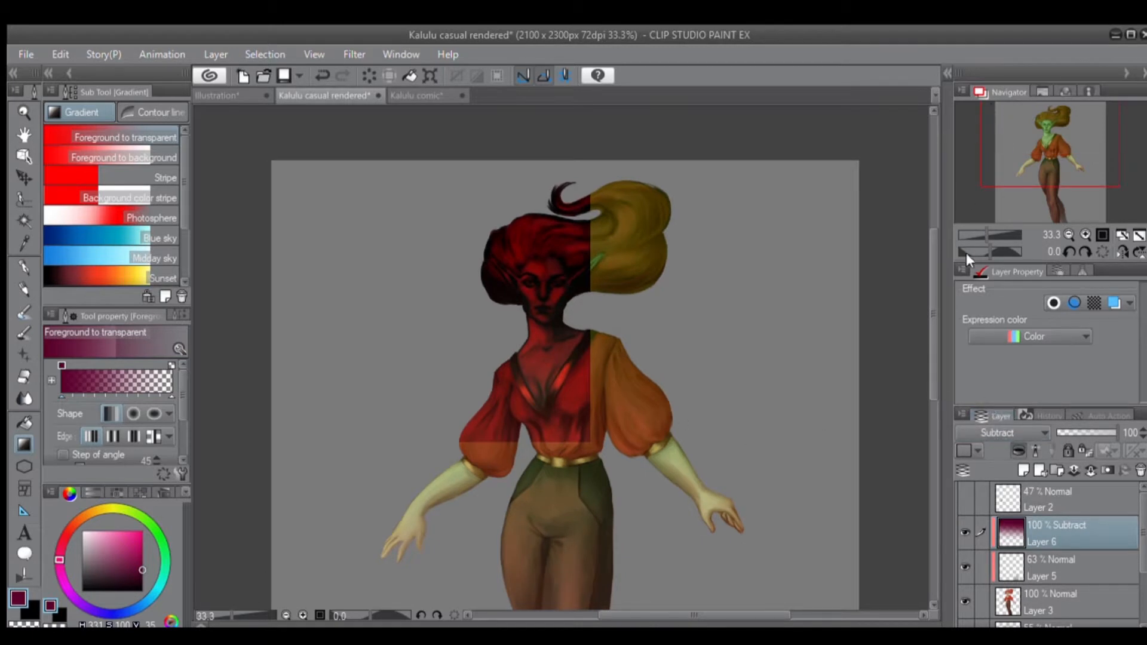
Step the blending mode of Layer 6 through Lighten, Screen and Color dodge, and view the lightened figure.
key("Down")
key("Down")
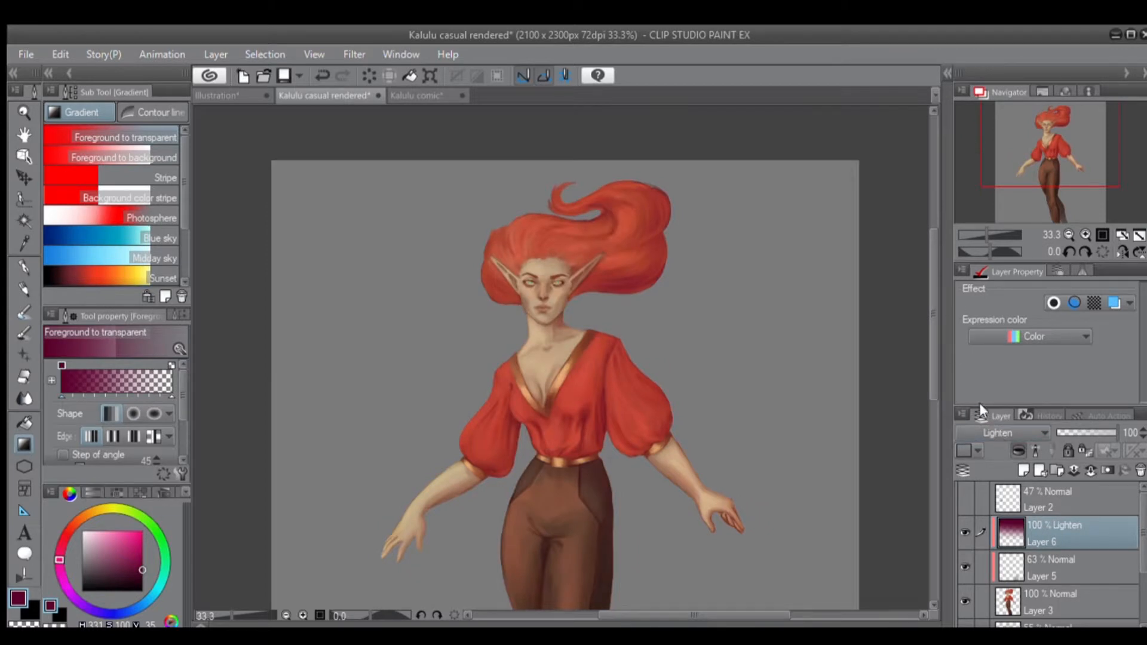
key("Down")
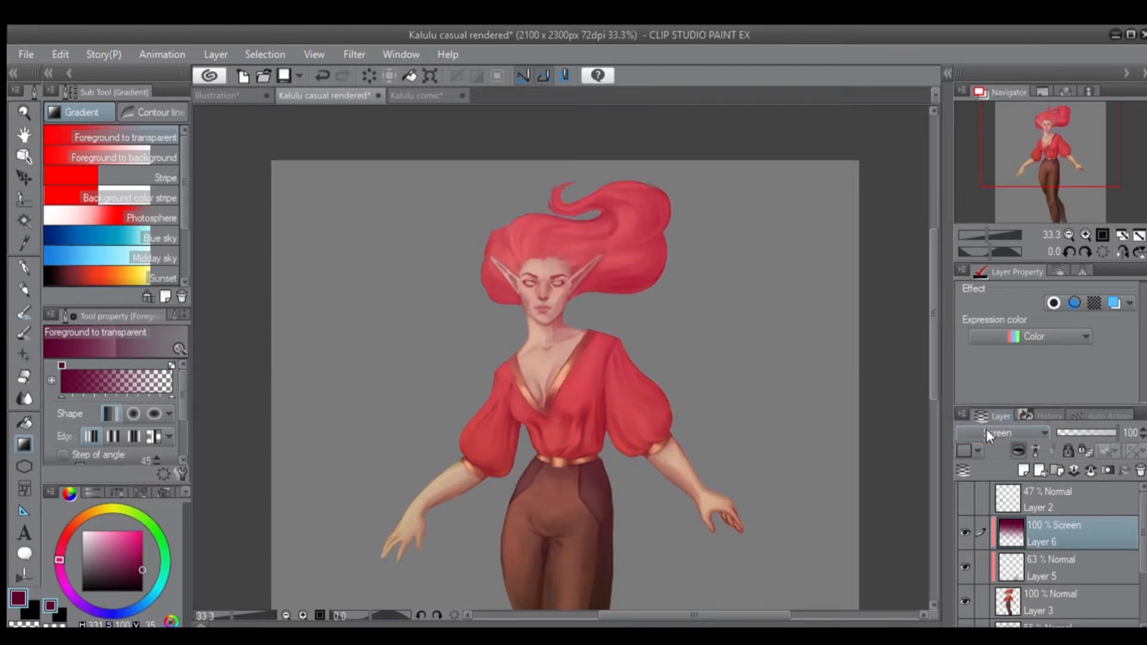
key("Down")
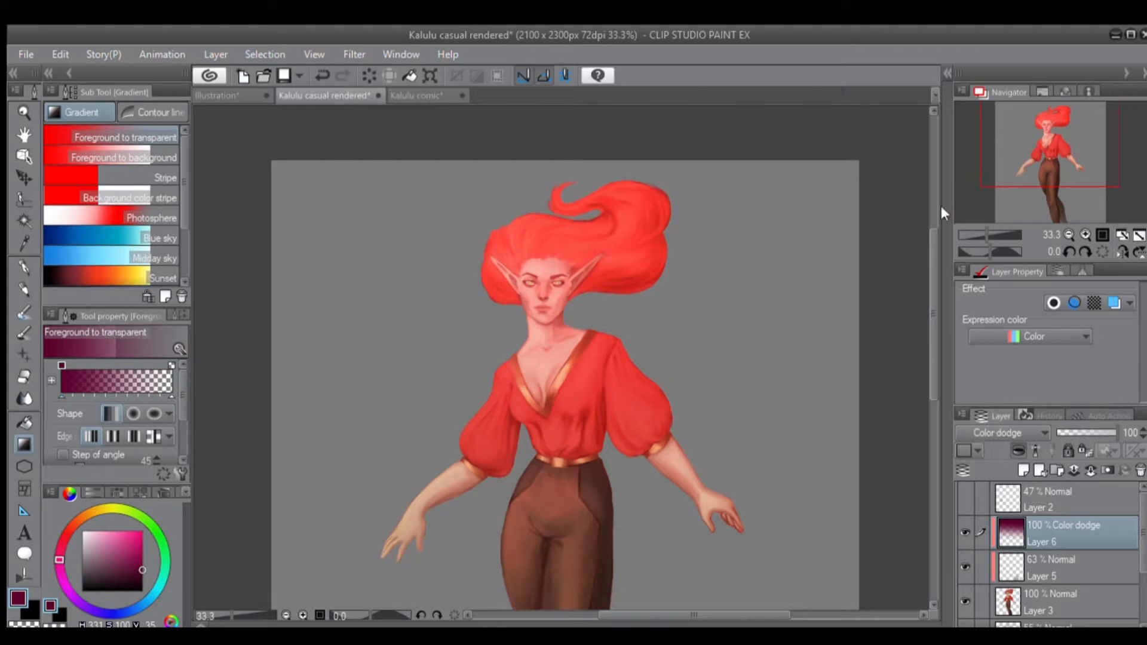
scroll(666, 341, "down", 1)
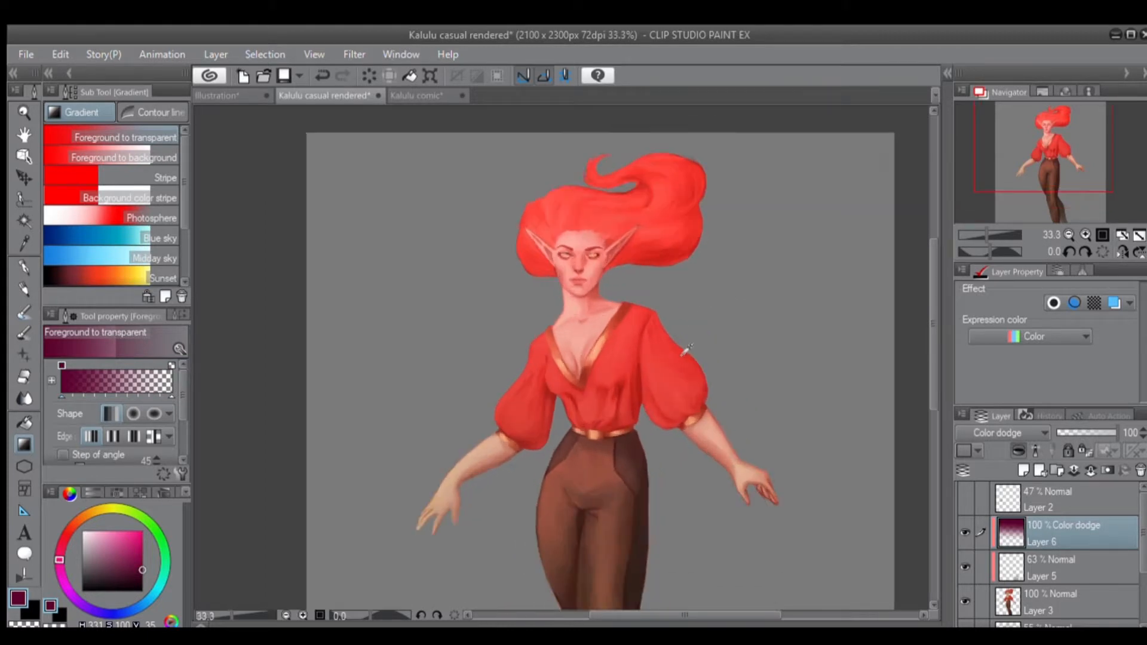
scroll(722, 351, "up", 1)
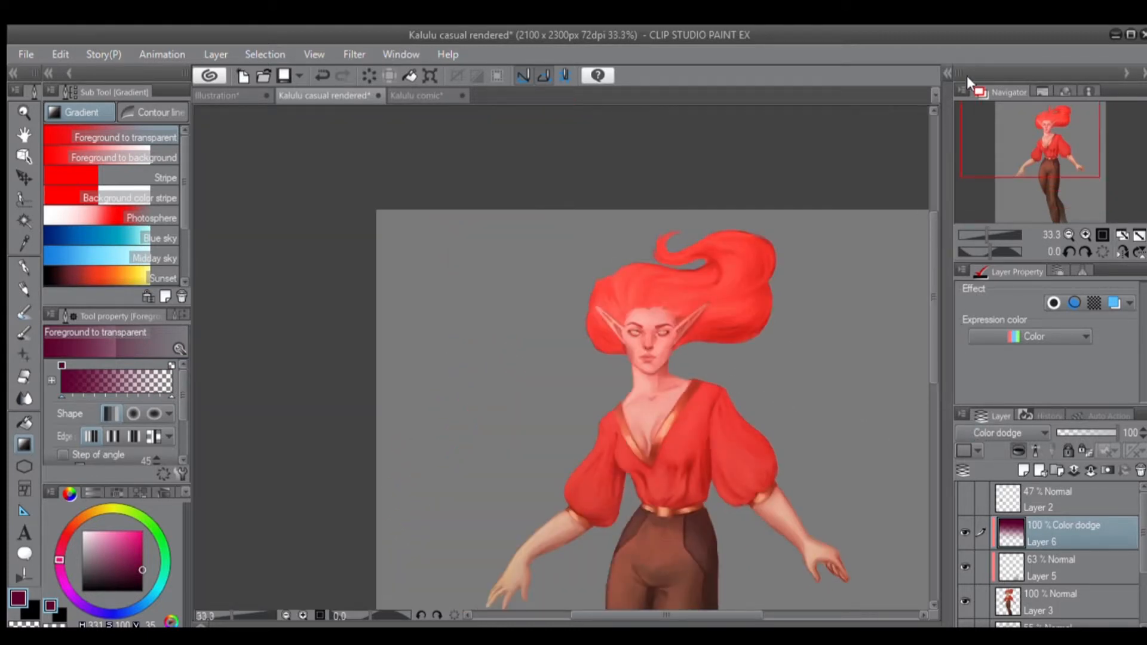
Switch Layer 6 to Screen, Glow dodge and Add in turn to compare the brightening modes.
left_click(981, 143)
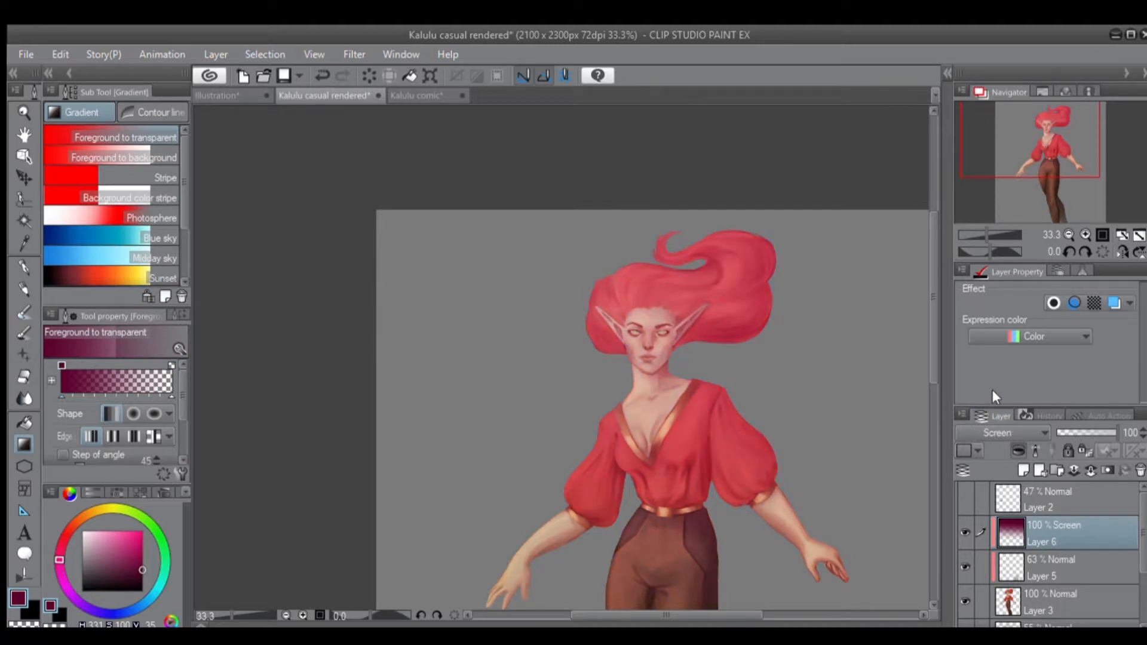
left_click(989, 174)
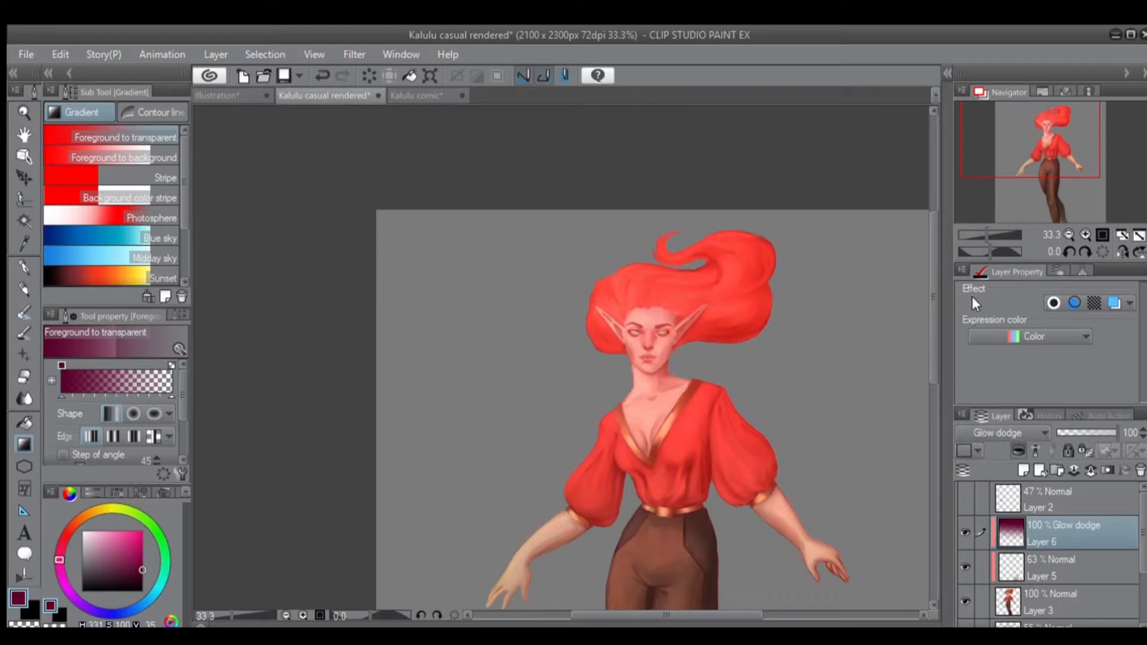
left_click(975, 192)
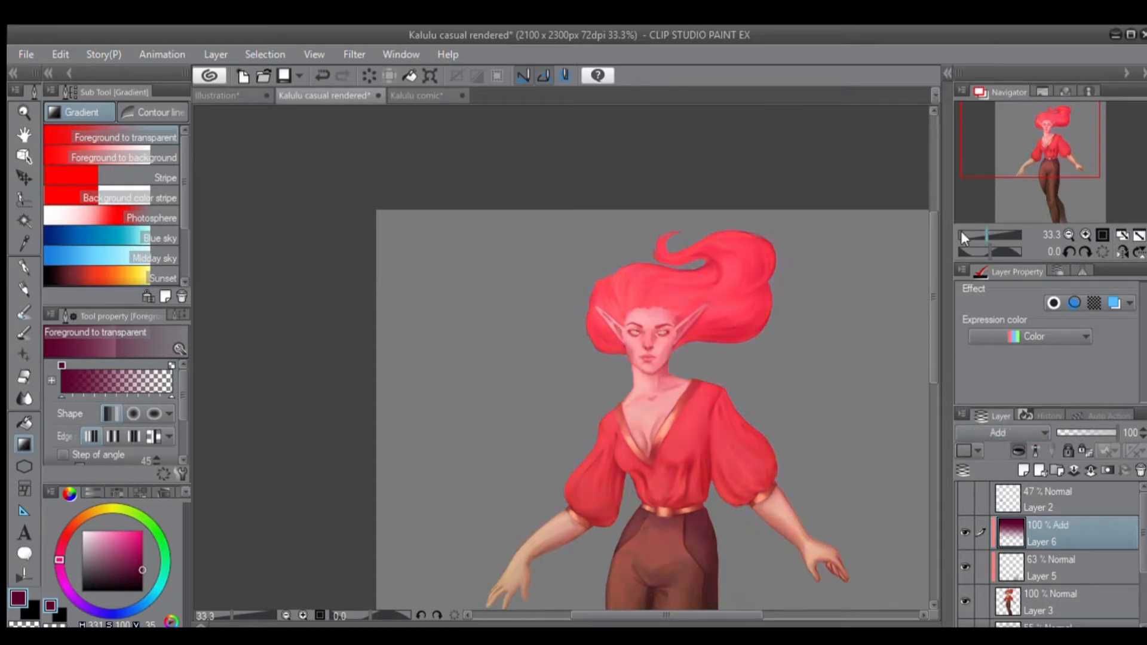
Set Layer 6 to the Color blending mode and apply several more magenta gradients across the whole figure.
left_click(974, 413)
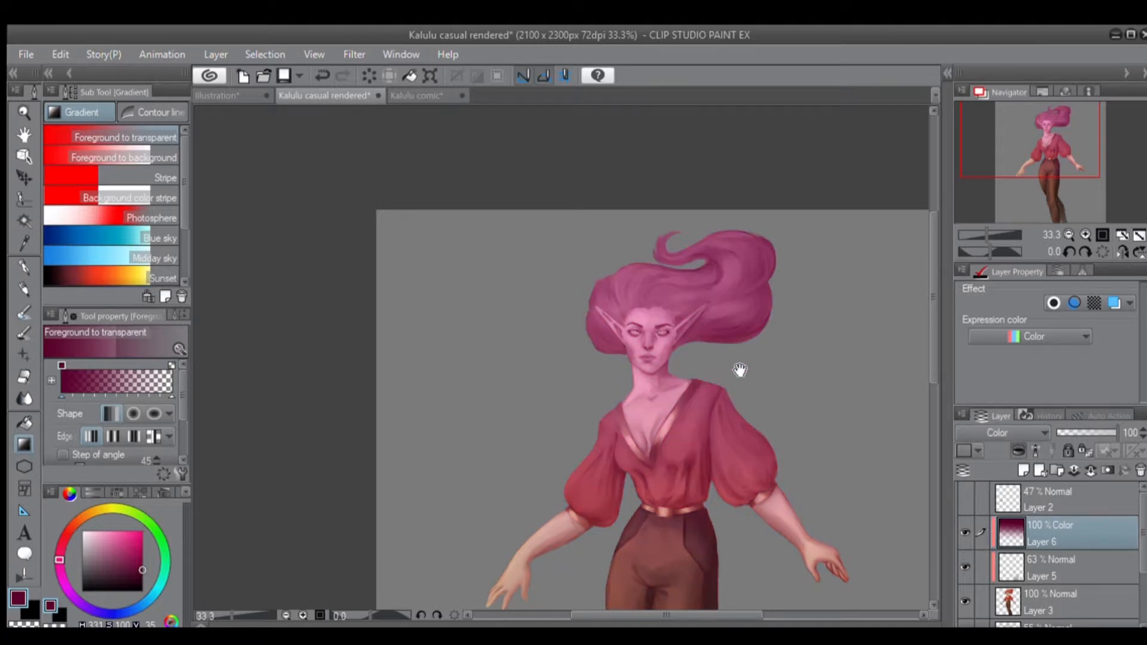
left_click_drag(741, 370, 716, 234)
left_click_drag(619, 510, 753, 233)
scroll(724, 275, "down", 3)
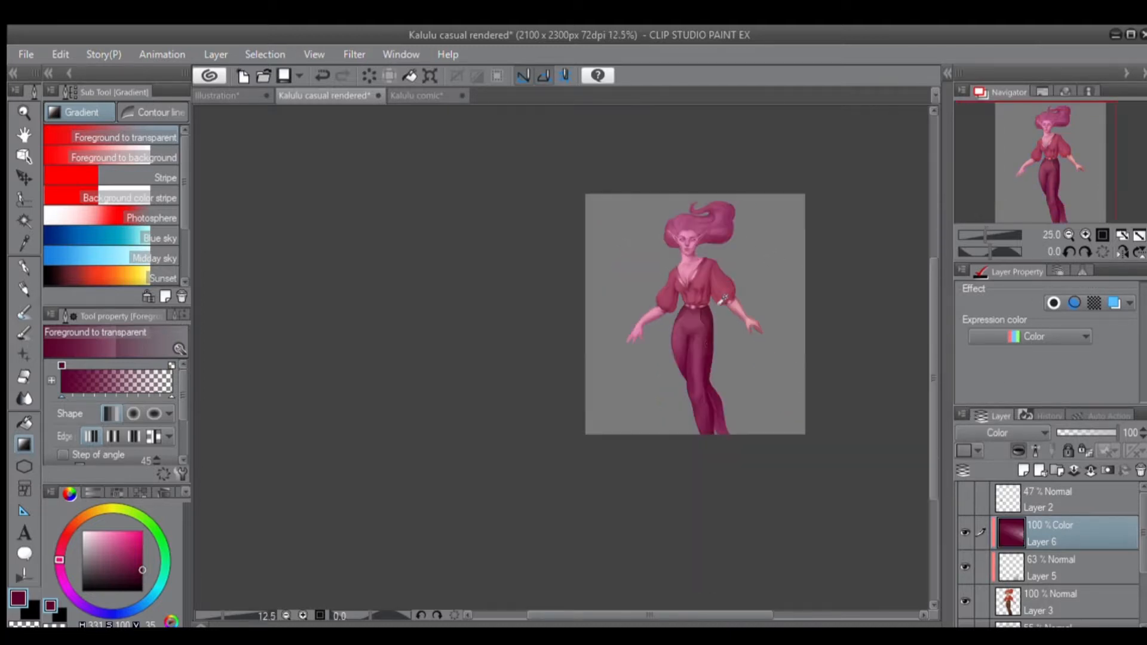
scroll(725, 300, "up", 2)
left_click_drag(563, 321, 760, 269)
left_click_drag(593, 258, 769, 253)
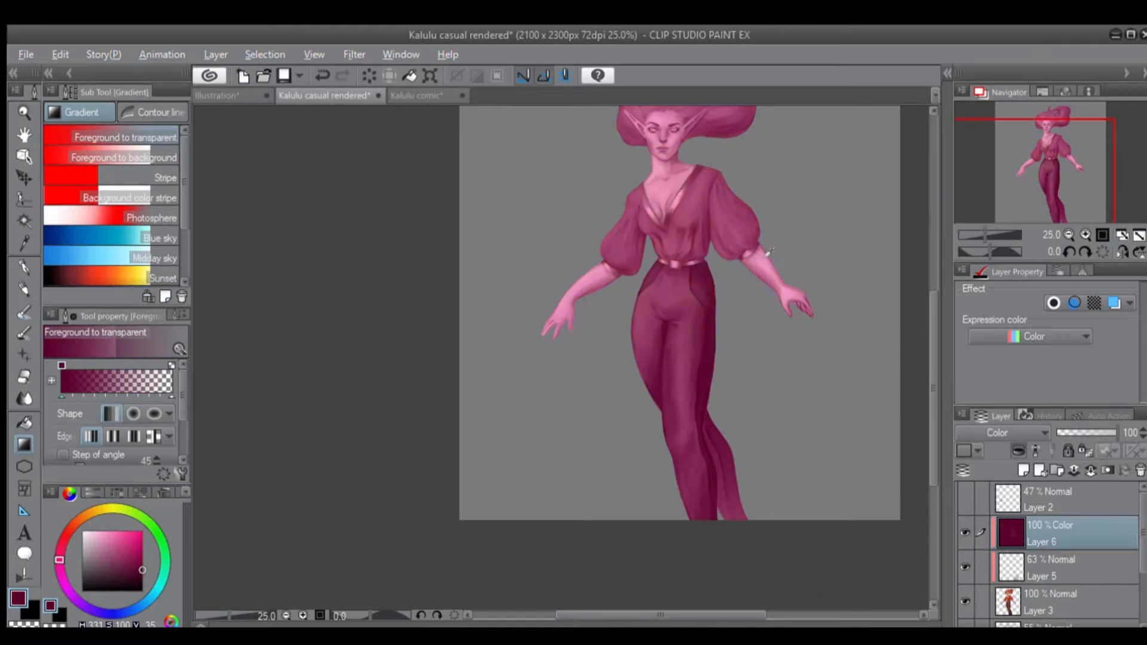
Undo the gradients and blending mode changes on Layer 6 until the layer is empty and in Normal mode.
scroll(769, 252, "down", 2)
key("ctrl+z")
key("ctrl+z")
key("ctrl+z")
key("ctrl+z")
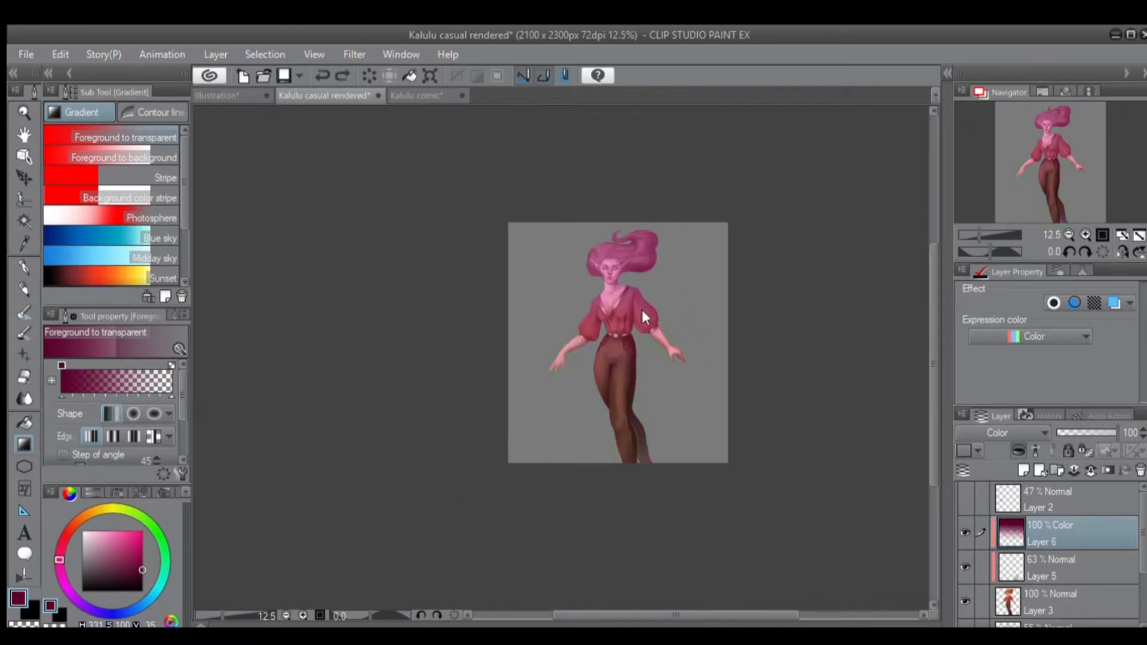
key("ctrl+z")
Try a short vertical foreground-to-transparent gradient from the head to the hips on Layer 6 and undo it.
left_click_drag(636, 253, 626, 370)
scroll(625, 348, "up", 2)
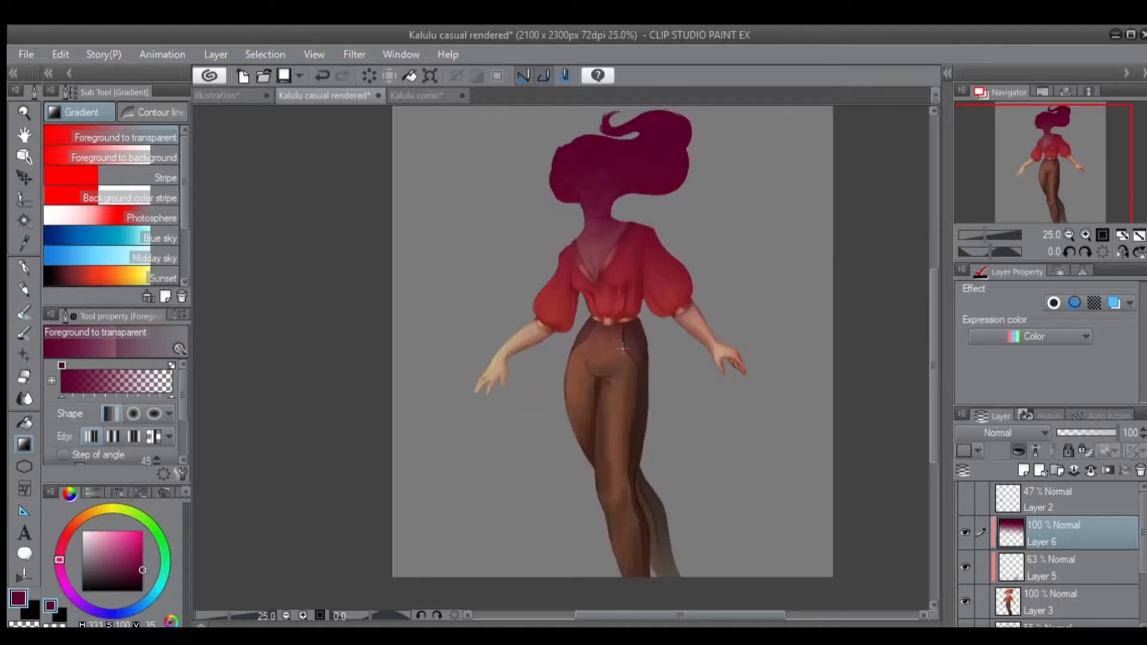
key("ctrl+z")
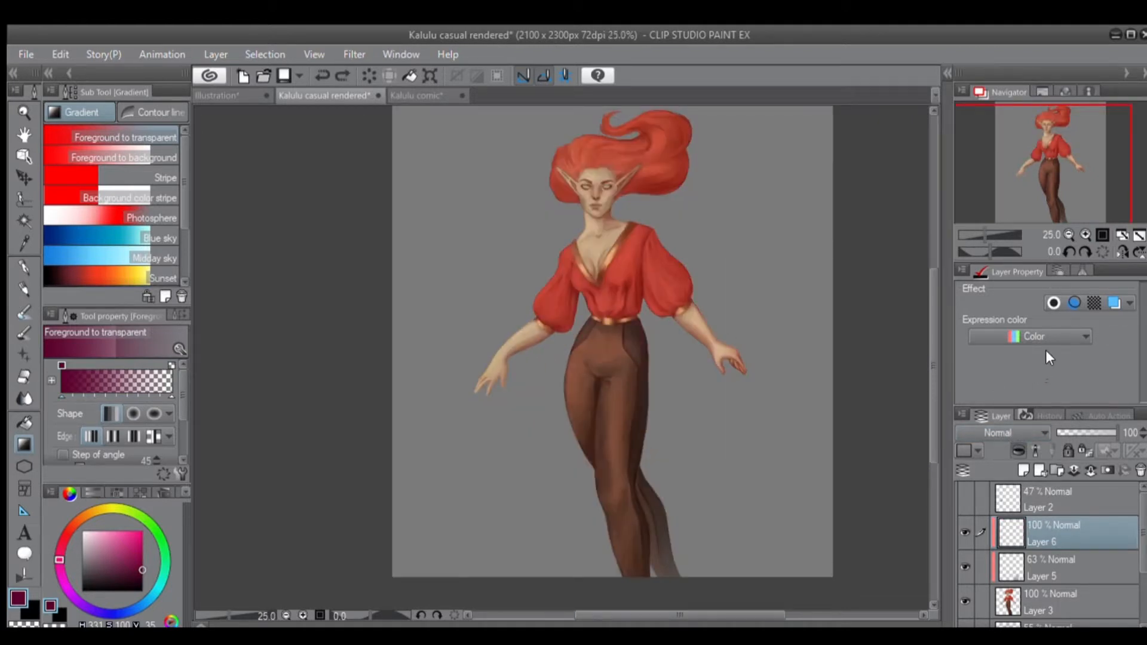
Set Layer 6 to Hue and paint over the hair, face and neck with a dark magenta Dense watercolor brush, size 192.4.
left_click(996, 365)
left_click(23, 311)
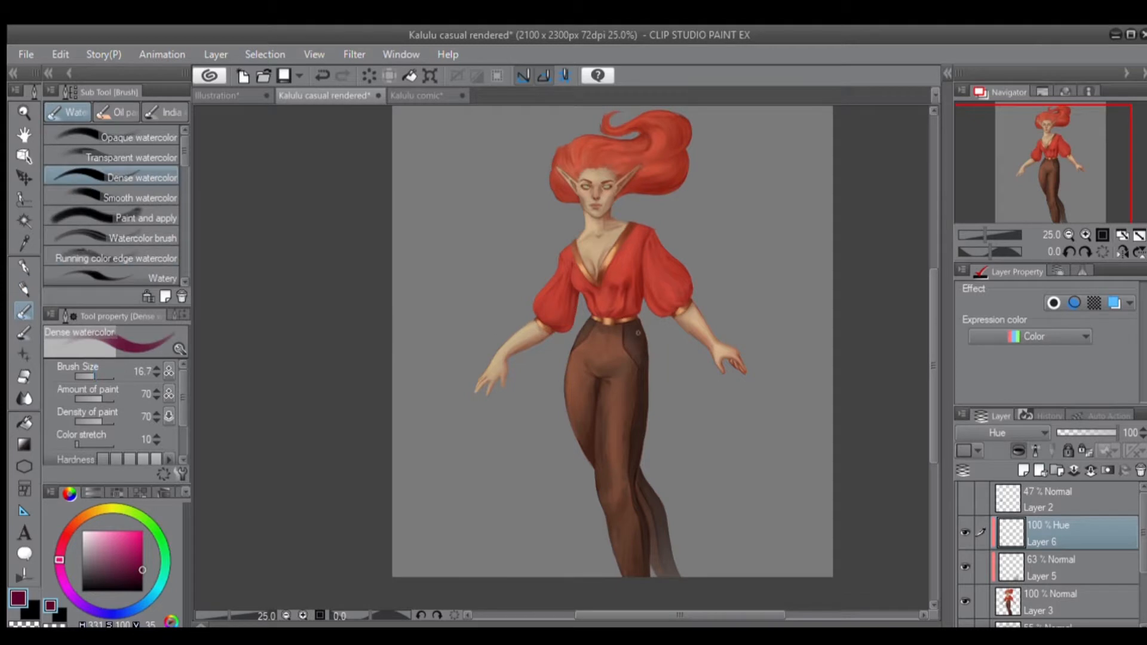
scroll(657, 296, "up", 3)
scroll(679, 281, "down", 1)
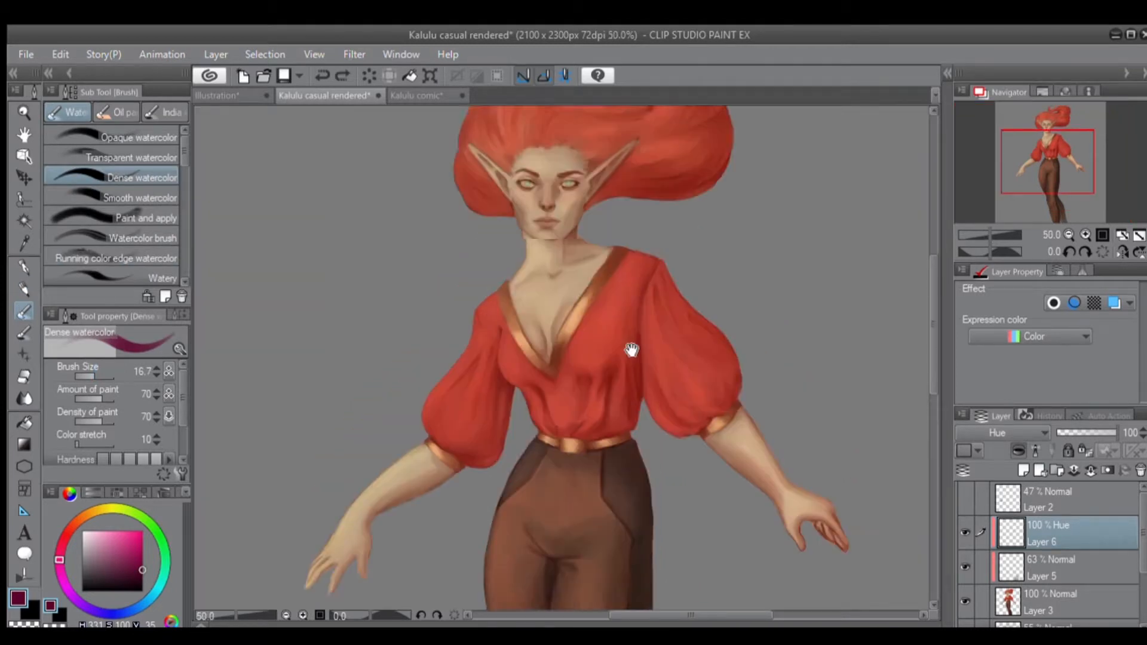
left_click_drag(600, 278, 632, 271)
mouse_move(553, 236)
left_mouse_down()
mouse_move(539, 208)
mouse_move(560, 170)
mouse_move(479, 171)
mouse_move(609, 167)
mouse_move(655, 206)
mouse_move(658, 277)
mouse_move(671, 245)
mouse_move(592, 177)
left_mouse_up()
left_click_drag(708, 304, 657, 321)
Choose black and paint over the hair, face, neck and upper blouse on the Hue layer.
left_click_drag(123, 563, 172, 589)
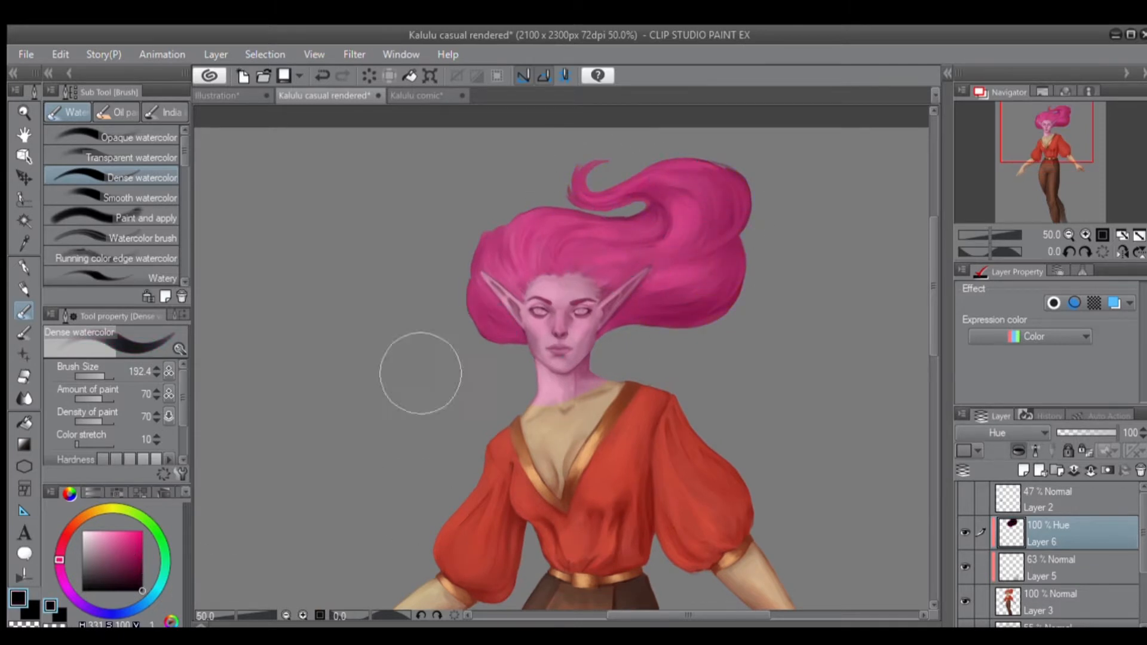
left_click_drag(106, 570, 56, 605)
mouse_move(498, 339)
left_mouse_down()
mouse_move(684, 270)
mouse_move(658, 322)
mouse_move(524, 327)
mouse_move(496, 313)
mouse_move(636, 197)
mouse_move(656, 212)
mouse_move(583, 255)
mouse_move(623, 257)
mouse_move(589, 322)
mouse_move(534, 351)
mouse_move(616, 224)
mouse_move(551, 362)
mouse_move(560, 271)
mouse_move(548, 458)
mouse_move(575, 299)
mouse_move(603, 431)
mouse_move(583, 337)
mouse_move(551, 489)
mouse_move(523, 273)
mouse_move(479, 401)
mouse_move(582, 170)
mouse_move(526, 403)
mouse_move(679, 162)
mouse_move(718, 212)
mouse_move(704, 318)
left_mouse_up()
mouse_move(673, 282)
left_mouse_down()
mouse_move(688, 216)
mouse_move(754, 216)
mouse_move(655, 149)
left_mouse_up()
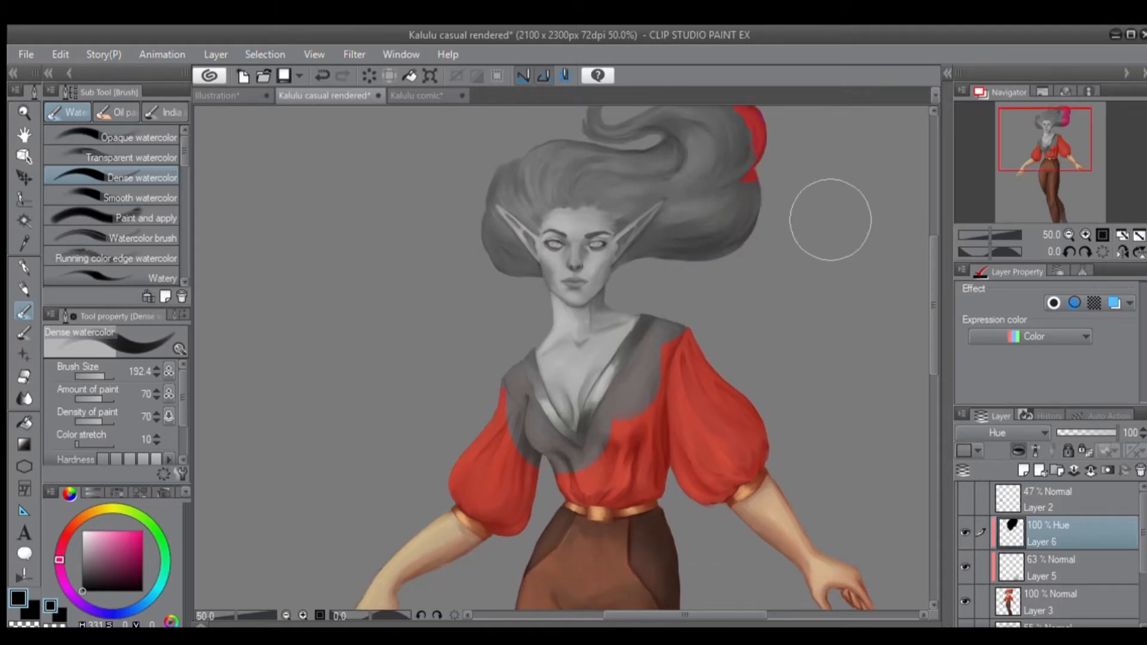
Choose bright pink (H 331, S 100, V 100) and paint over the hair, face, blouse and inner sleeves on the Hue layer.
left_click(117, 550)
left_click_drag(118, 548, 142, 532)
mouse_move(665, 171)
left_mouse_down()
mouse_move(535, 195)
mouse_move(527, 340)
mouse_move(670, 367)
mouse_move(576, 385)
mouse_move(533, 520)
left_mouse_up()
left_click_drag(480, 472, 490, 400)
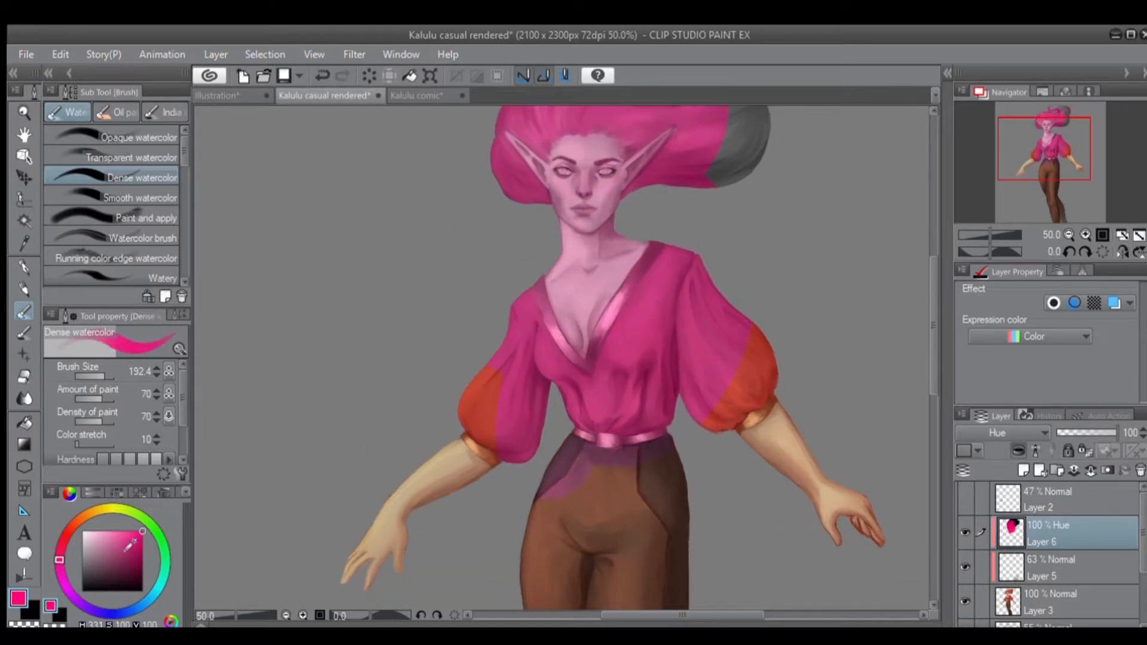
Paint over the belt and trousers on the Hue layer with a darker magenta and a muted mauve (H 331, S 24, V 52).
left_click_drag(131, 545, 143, 557)
left_click_drag(586, 479, 554, 381)
left_click(104, 562)
left_click_drag(104, 563, 96, 560)
mouse_move(572, 348)
left_mouse_down()
mouse_move(640, 331)
mouse_move(535, 397)
mouse_move(566, 217)
mouse_move(551, 409)
mouse_move(570, 508)
left_mouse_up()
left_click_drag(585, 503, 589, 335)
mouse_move(582, 460)
left_mouse_down()
mouse_move(596, 385)
mouse_move(590, 494)
left_mouse_up()
left_click_drag(658, 254, 646, 441)
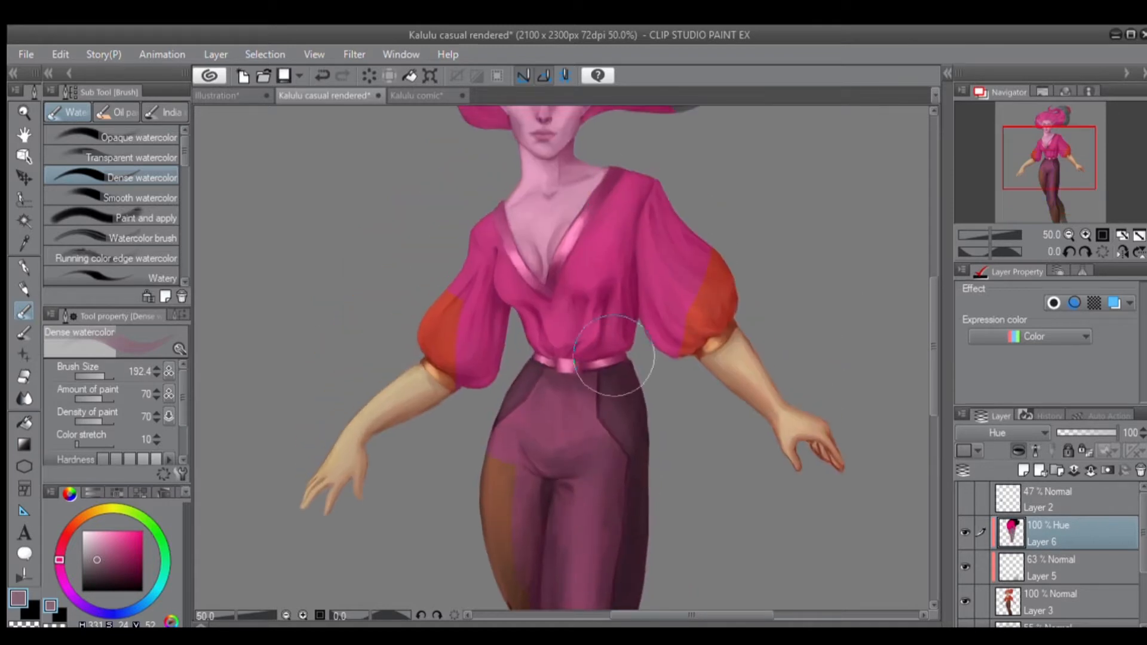
Set Layer 6 to Color and paint muted mauve over the hair, face, blouse and arms with the G-pen, size 156.5.
left_click(21, 268)
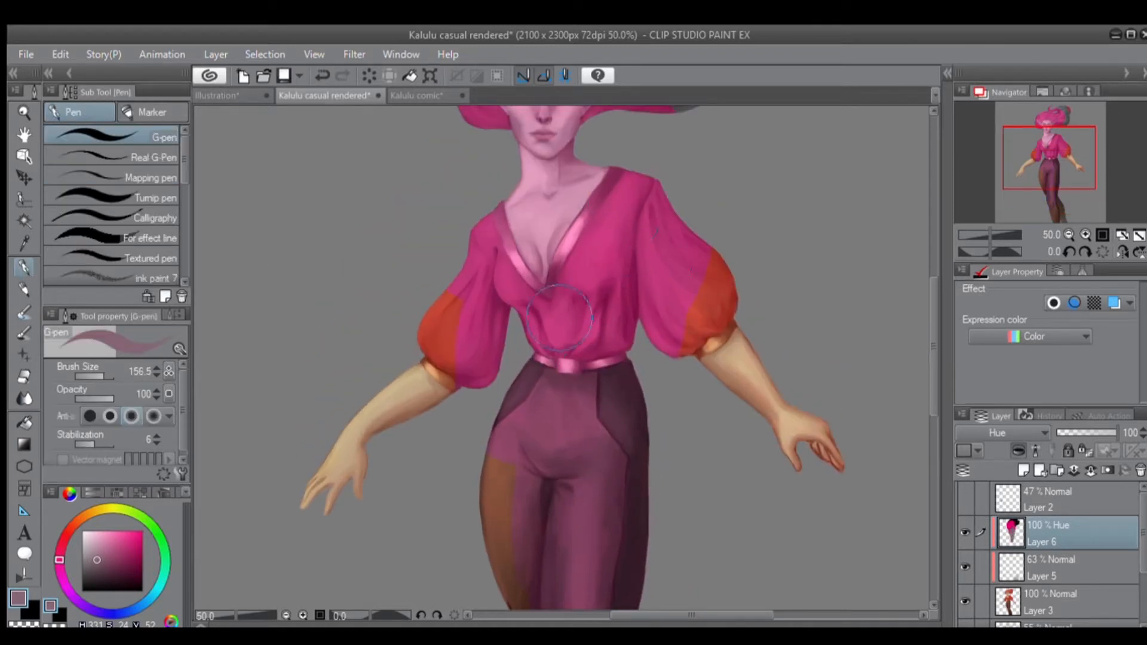
mouse_move(735, 298)
left_mouse_down()
mouse_move(729, 370)
mouse_move(748, 422)
mouse_move(786, 366)
mouse_move(699, 376)
mouse_move(786, 421)
left_mouse_up()
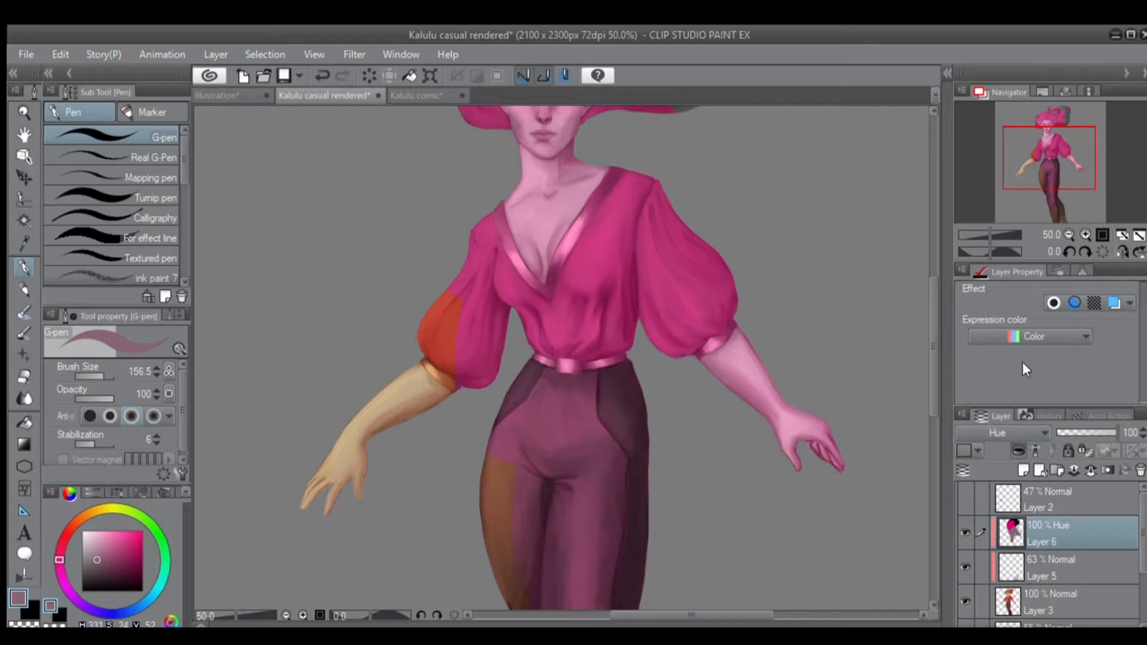
left_click(977, 407)
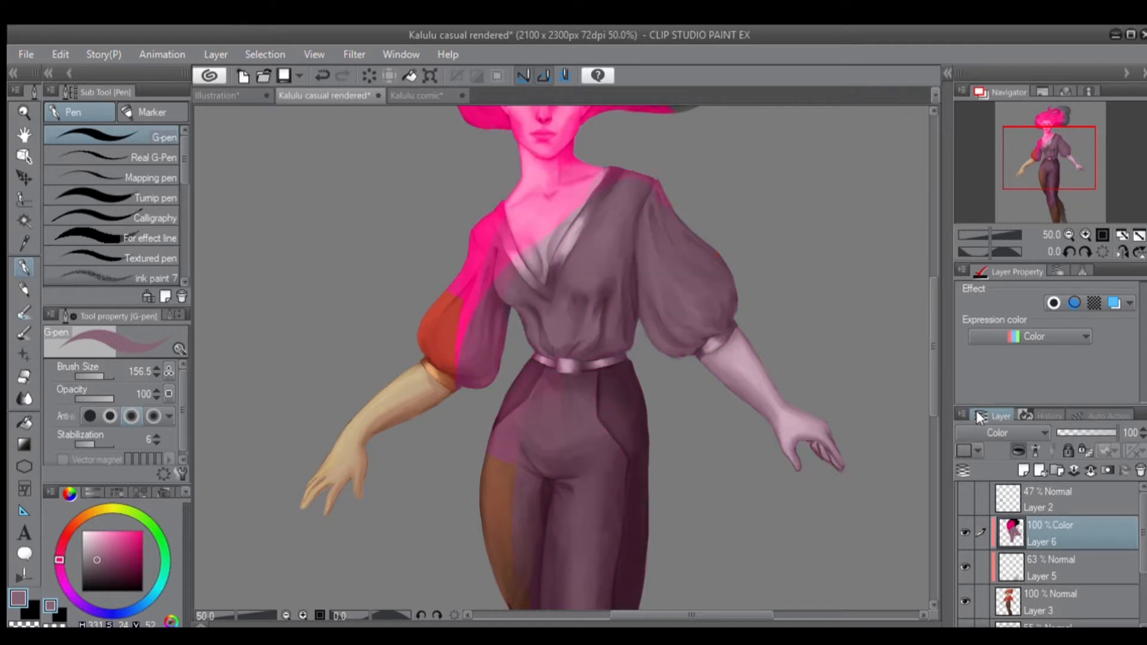
left_click_drag(663, 374, 694, 461)
left_click_drag(604, 267, 494, 320)
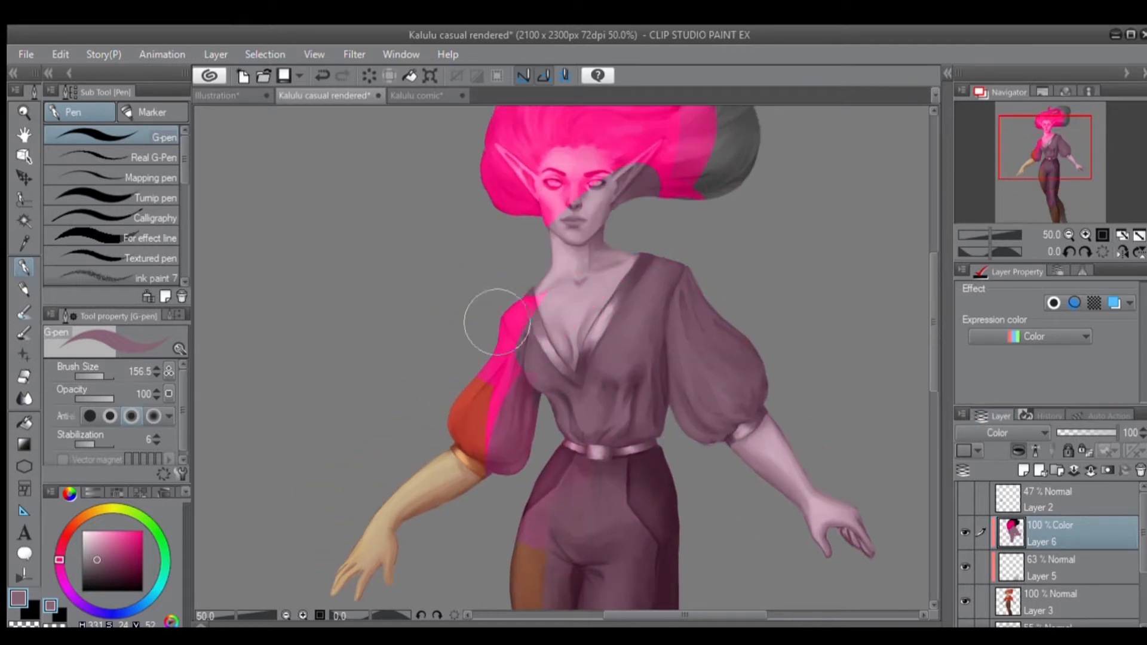
left_click_drag(640, 244, 615, 384)
mouse_move(657, 310)
left_mouse_down()
mouse_move(670, 262)
mouse_move(472, 286)
mouse_move(671, 243)
mouse_move(635, 367)
mouse_move(533, 205)
mouse_move(489, 348)
mouse_move(619, 293)
left_mouse_up()
left_click_drag(499, 478, 463, 556)
left_click_drag(540, 469, 633, 294)
mouse_move(572, 345)
left_mouse_down()
mouse_move(482, 379)
mouse_move(455, 512)
left_mouse_up()
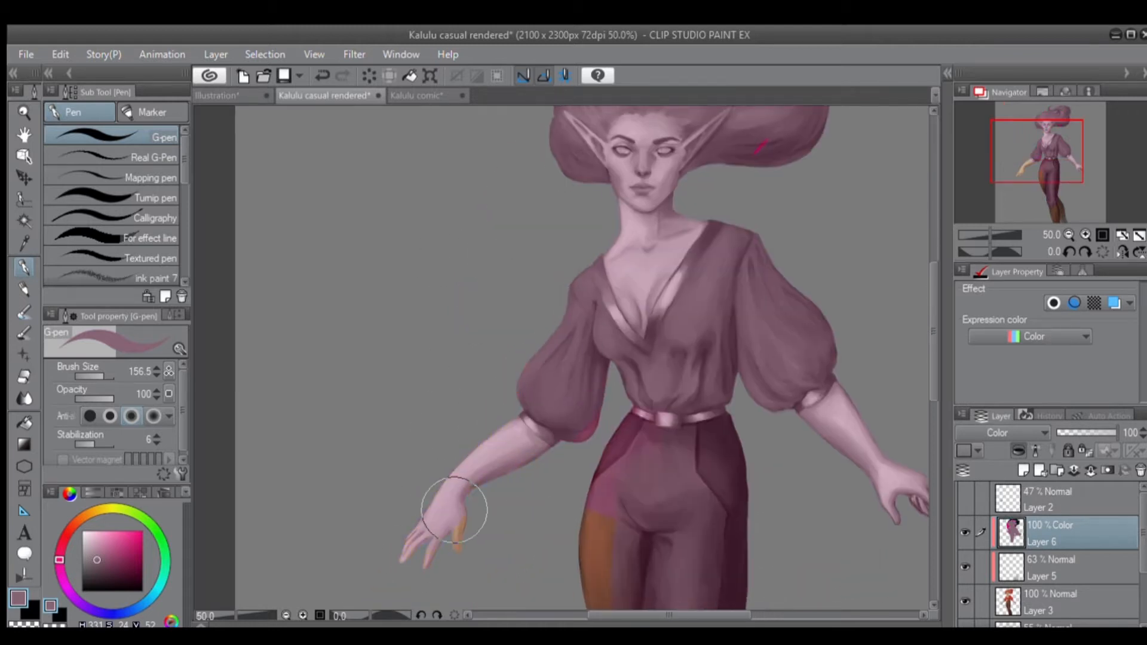
Paint the neck, chest and blouse bright pink on the Color layer, and go over the blouse and sleeve with dark magenta (H 331, S 100, V 45).
left_click(142, 531)
mouse_move(663, 286)
left_mouse_down()
mouse_move(617, 312)
mouse_move(599, 249)
mouse_move(601, 281)
left_mouse_up()
mouse_move(675, 370)
left_mouse_down()
mouse_move(585, 344)
mouse_move(566, 385)
mouse_move(523, 361)
left_mouse_up()
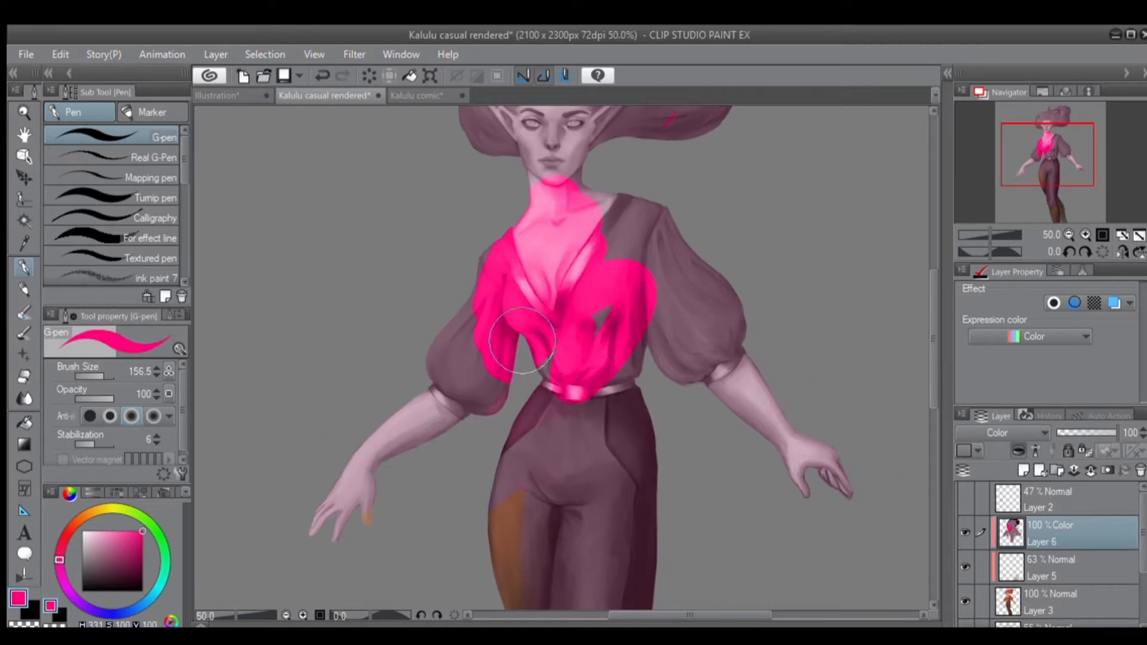
left_click(142, 564)
mouse_move(616, 373)
left_mouse_down()
mouse_move(640, 329)
mouse_move(614, 260)
mouse_move(578, 224)
mouse_move(539, 219)
mouse_move(520, 306)
mouse_move(474, 409)
left_mouse_up()
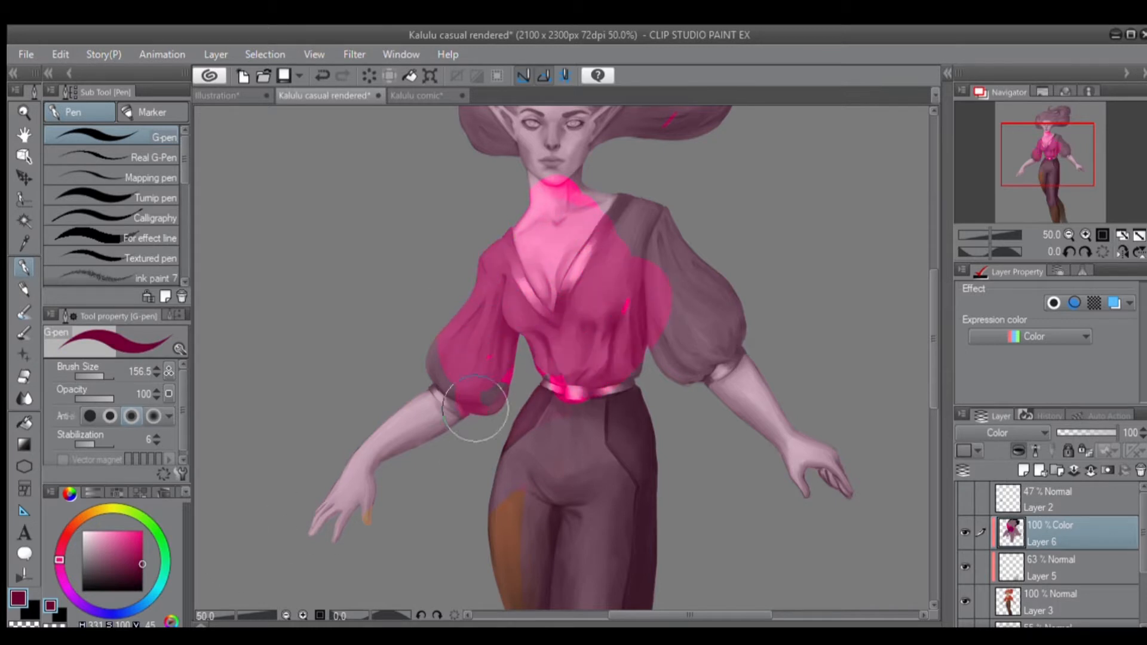
Set Layer 6 to Hue and paint dark red (H 6, S 100, V 45) over the face, hair, blouse and sleeves.
left_click(979, 379)
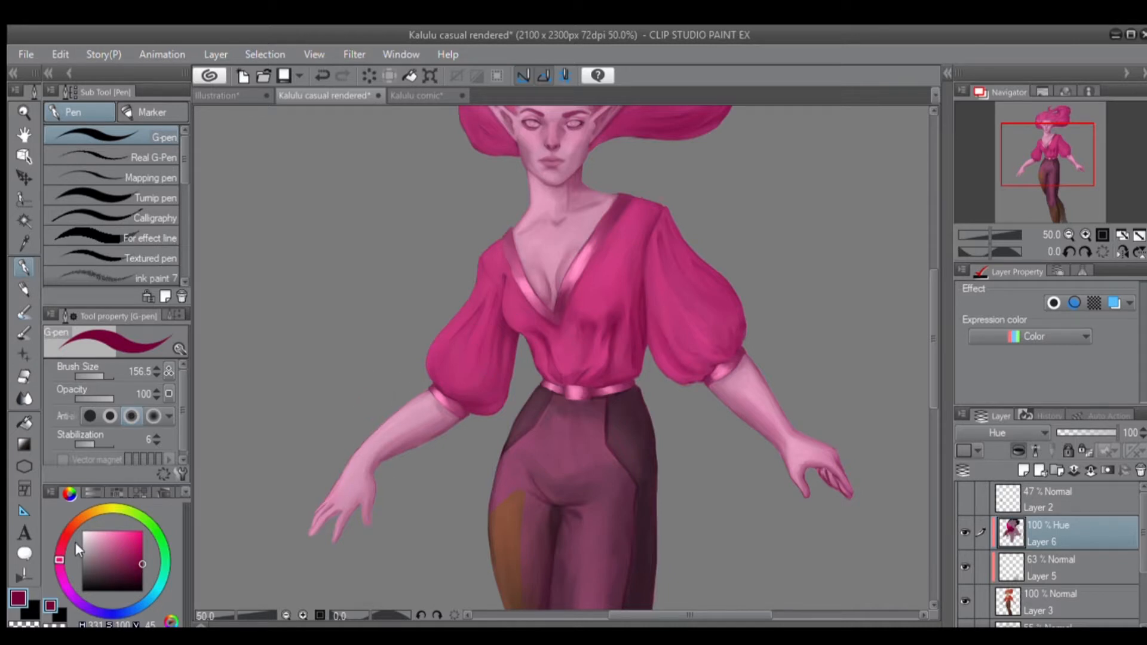
left_click_drag(52, 549, 70, 530)
mouse_move(567, 352)
left_mouse_down()
mouse_move(526, 311)
mouse_move(520, 239)
mouse_move(667, 187)
mouse_move(546, 184)
left_mouse_up()
mouse_move(525, 235)
left_mouse_down()
mouse_move(562, 344)
mouse_move(549, 235)
mouse_move(452, 259)
mouse_move(470, 211)
mouse_move(639, 196)
mouse_move(687, 230)
left_mouse_up()
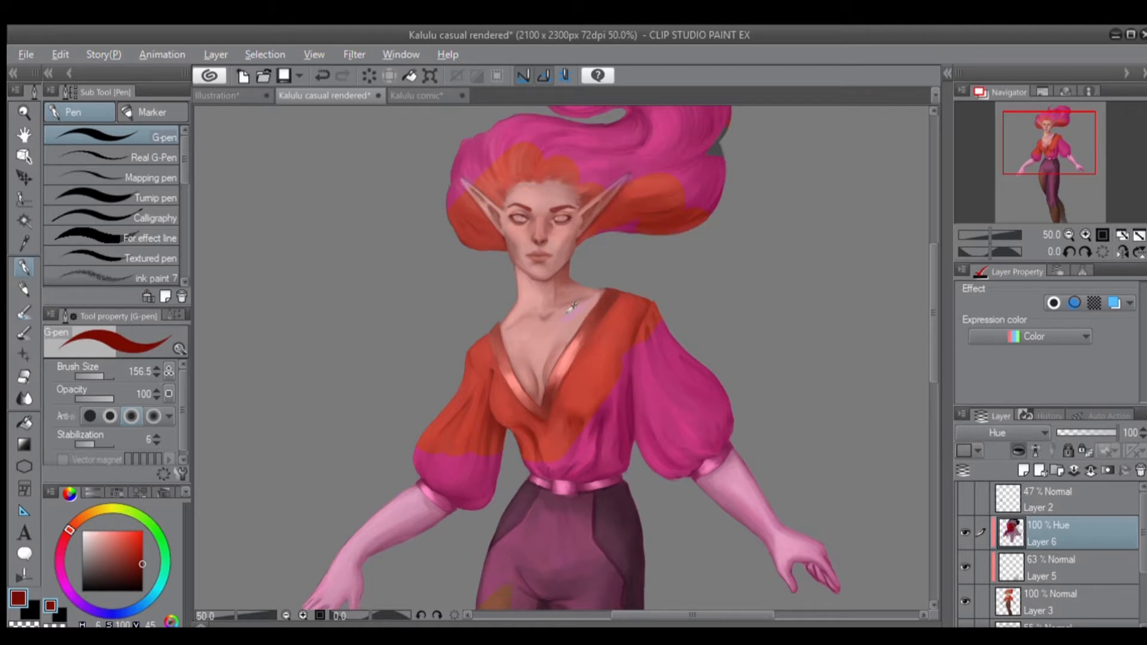
left_click_drag(581, 384, 532, 465)
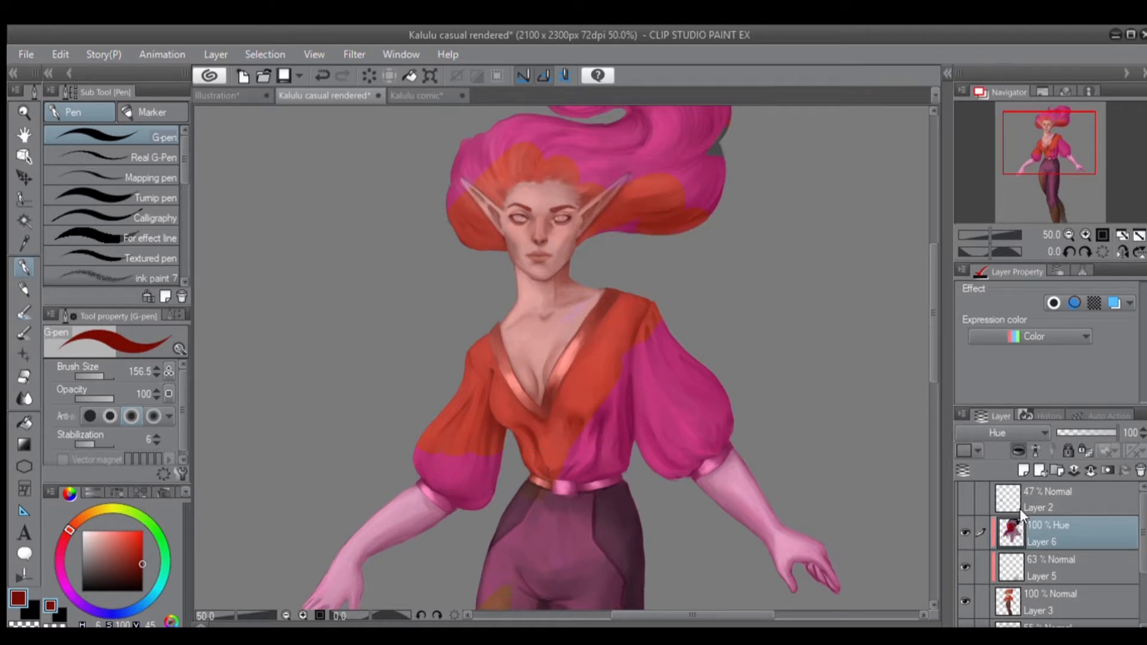
mouse_move(741, 395)
left_mouse_down()
mouse_move(719, 364)
mouse_move(628, 299)
left_mouse_up()
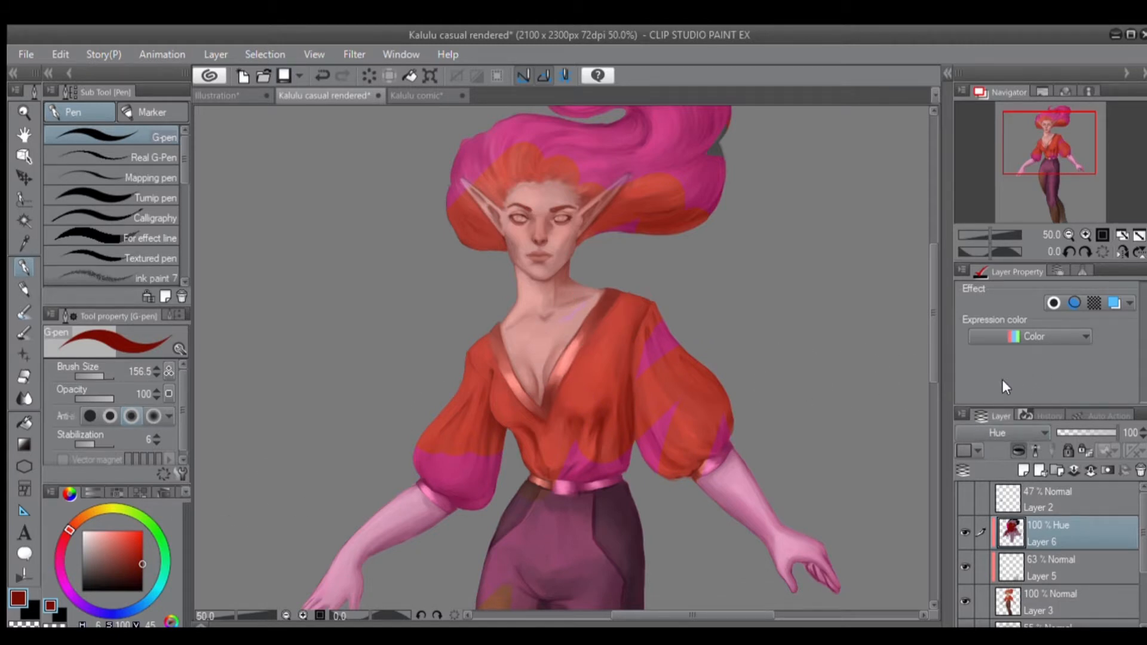
Try the Divide, Lighter color and Brightness blending modes on Layer 6 while painting dark red on the upper trousers and hair.
scroll(1010, 433, "down", 4)
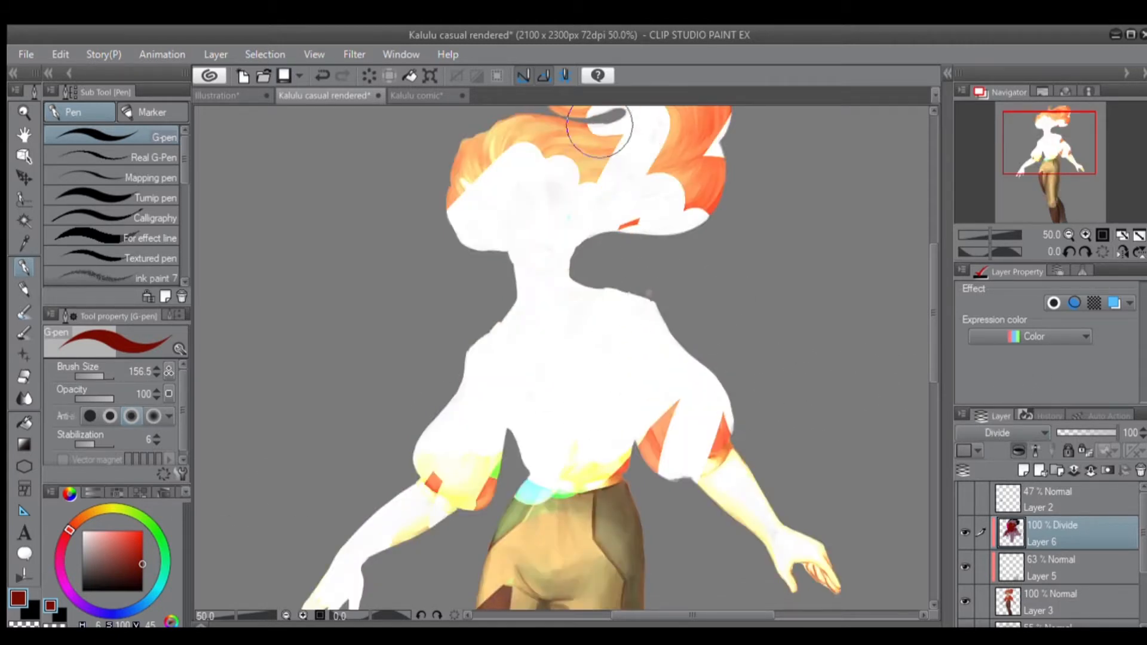
scroll(1004, 433, "down", 10)
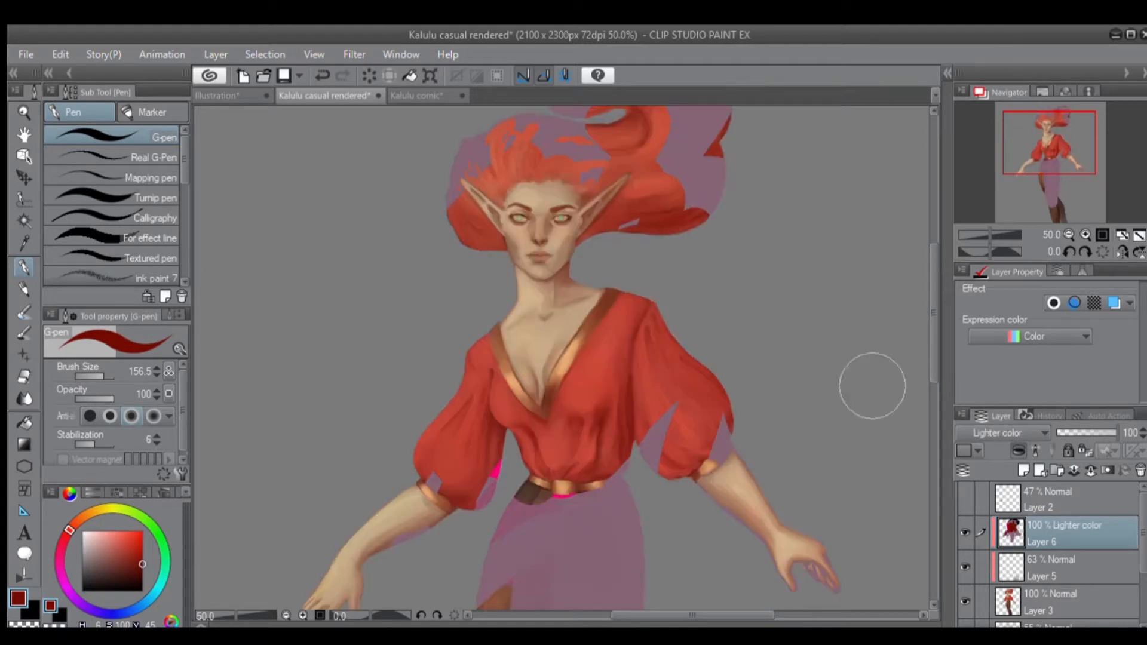
mouse_move(589, 487)
left_mouse_down()
mouse_move(624, 522)
mouse_move(562, 552)
mouse_move(536, 501)
mouse_move(644, 474)
mouse_move(597, 510)
left_mouse_up()
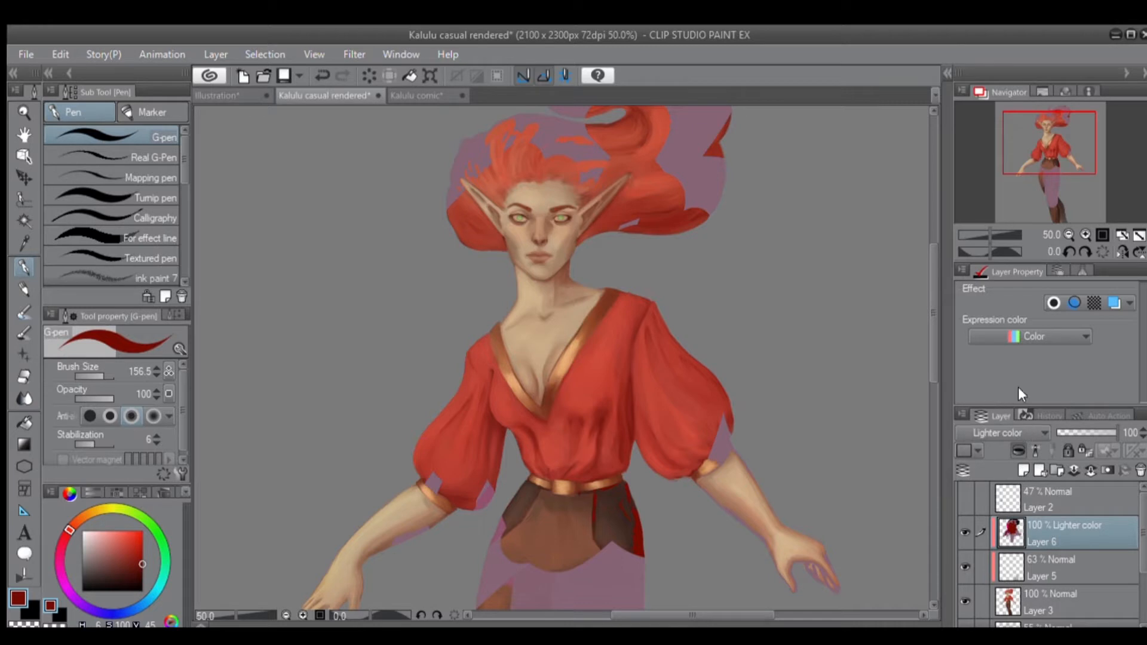
scroll(1009, 431, "down", 13)
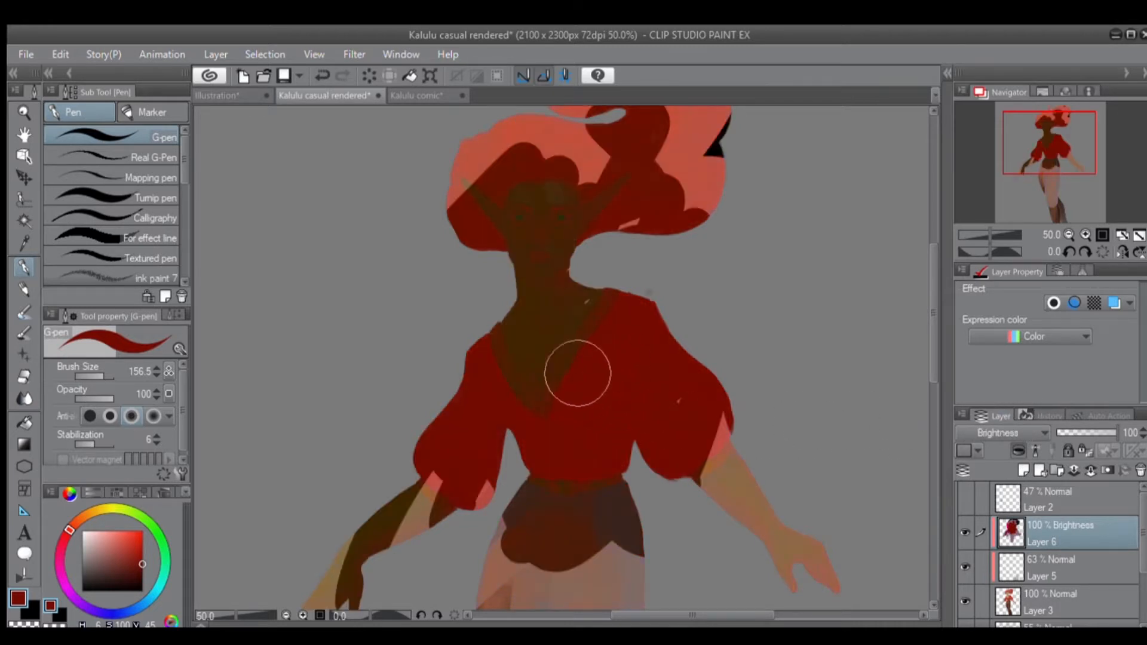
mouse_move(726, 188)
left_mouse_down()
mouse_move(615, 176)
mouse_move(673, 199)
left_mouse_up()
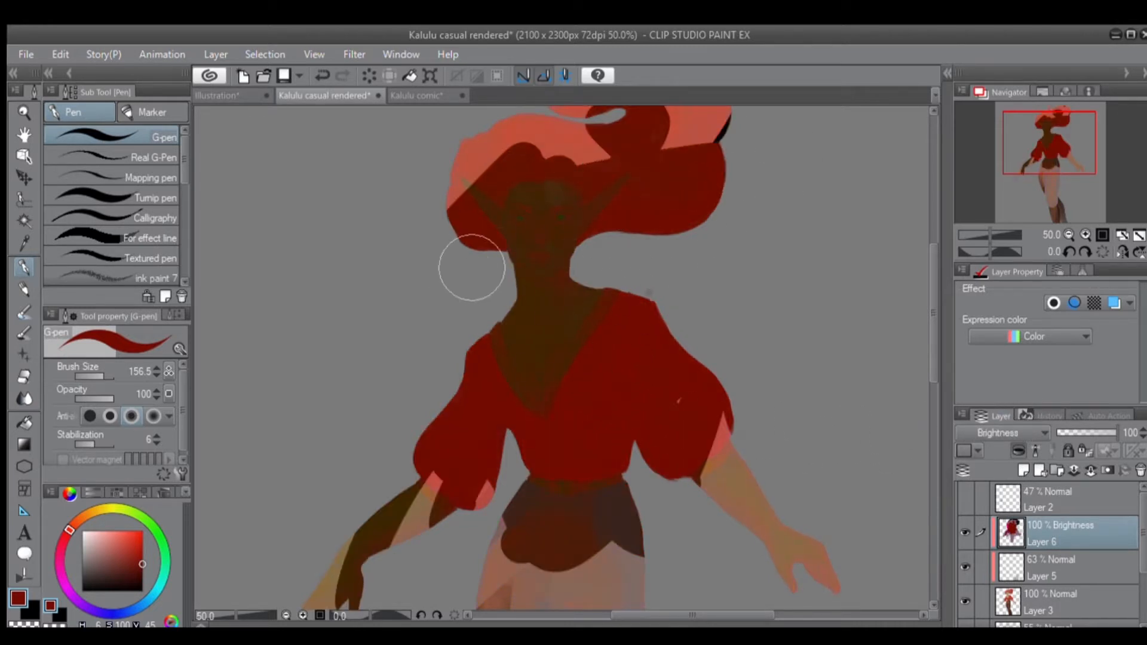
left_click(589, 277, "alt")
Delete Layer 6 and undo a trial G-pen stroke across the figure.
scroll(573, 307, "down", 1)
scroll(561, 351, "down", 3)
mouse_move(561, 402)
left_mouse_down()
mouse_move(558, 485)
mouse_move(554, 366)
left_mouse_up()
scroll(554, 366, "up", 3)
left_click_drag(602, 297, 501, 320)
key("ctrl+z")
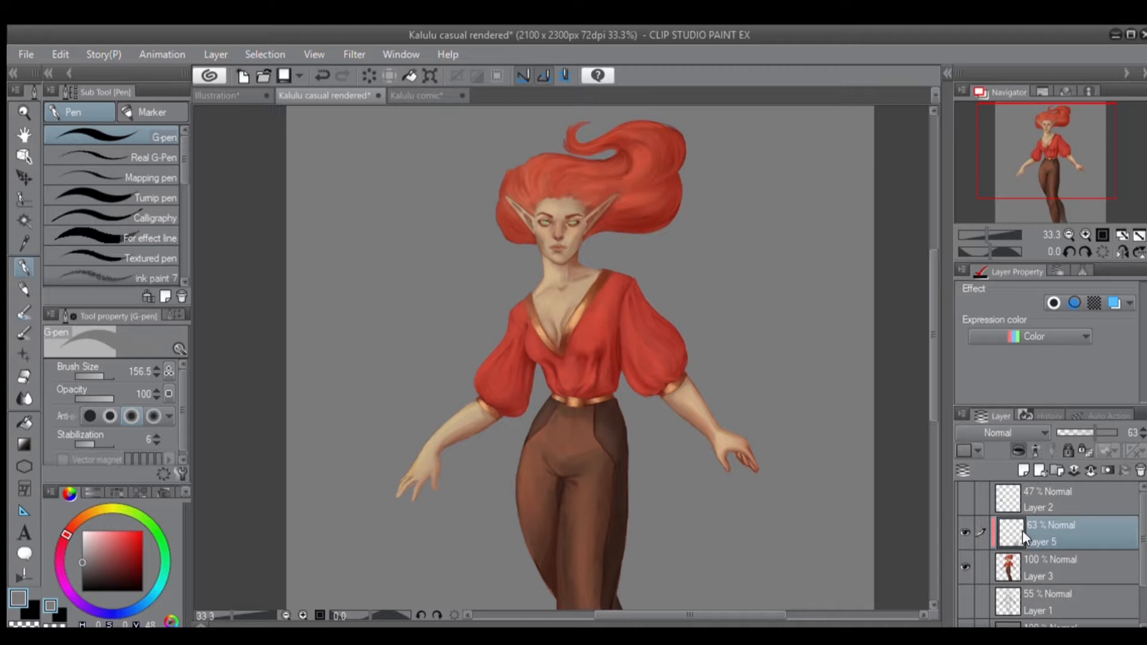
Select Layer 3, choose pure bright red for the G-pen, and undo the test strokes.
left_click(1027, 563)
mouse_move(710, 428)
left_mouse_down()
mouse_move(649, 407)
mouse_move(640, 389)
mouse_move(615, 419)
mouse_move(555, 338)
mouse_move(546, 389)
mouse_move(563, 383)
mouse_move(550, 311)
left_mouse_up()
key("ctrl+z")
left_click(143, 532)
key("ctrl+z")
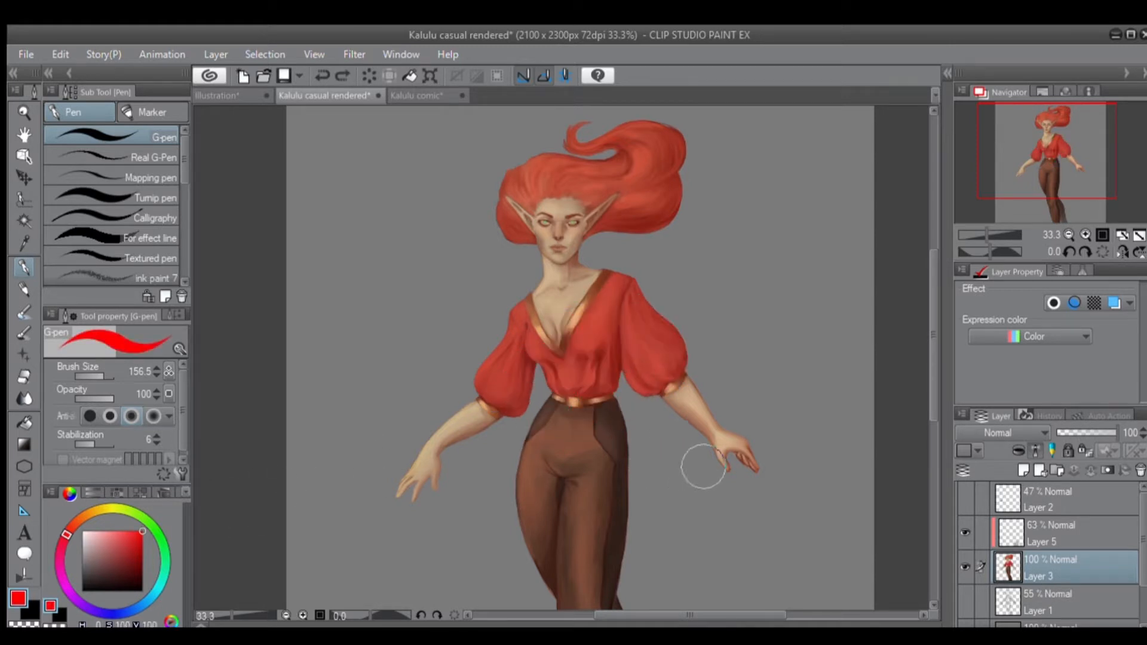
Try Layer 3 as a draft layer by scribbling red across the blouse and face, and undo the strokes.
left_click(1044, 448)
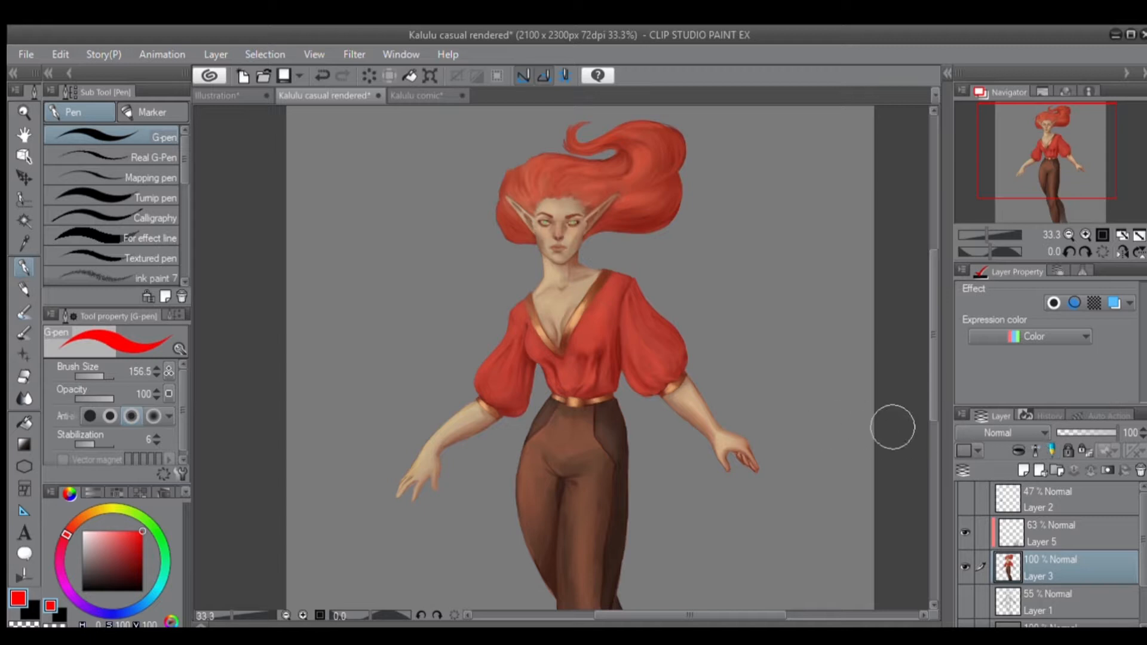
left_click(1047, 447)
left_click_drag(786, 303, 594, 320)
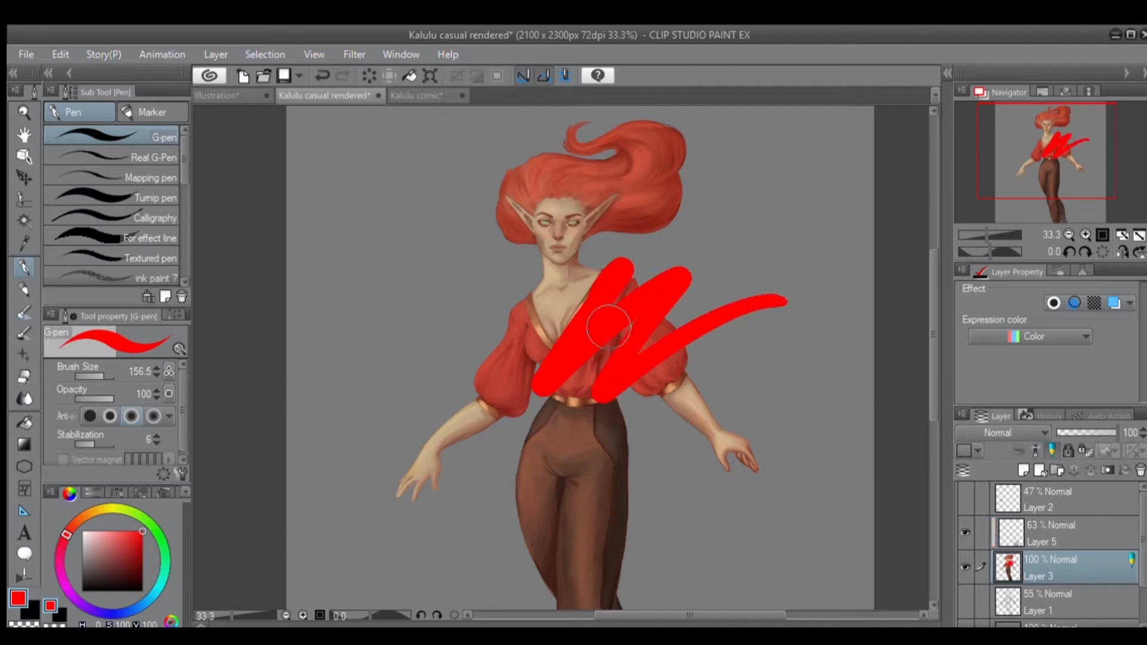
key("ctrl+z")
mouse_move(586, 248)
left_mouse_down()
mouse_move(534, 285)
mouse_move(530, 246)
mouse_move(506, 240)
left_mouse_up()
key("ctrl+z")
left_click_drag(573, 209, 560, 248)
key("ctrl+z")
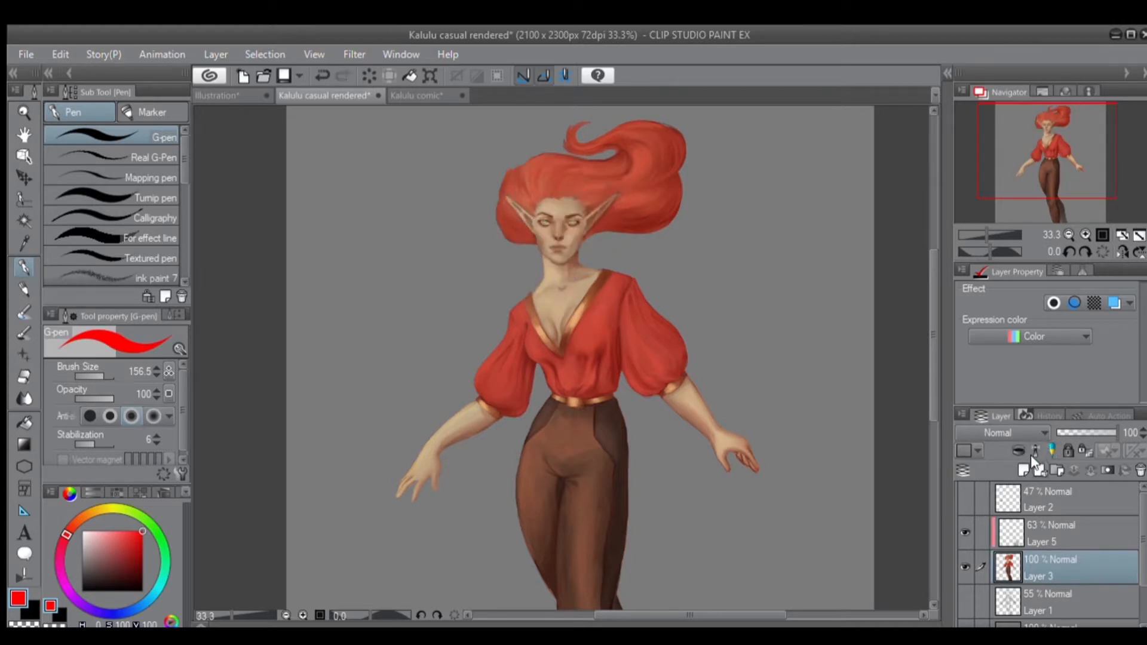
Lock and unlock Layer 3, and try painting the hair and face red with only its transparent pixels locked.
left_click(1061, 449)
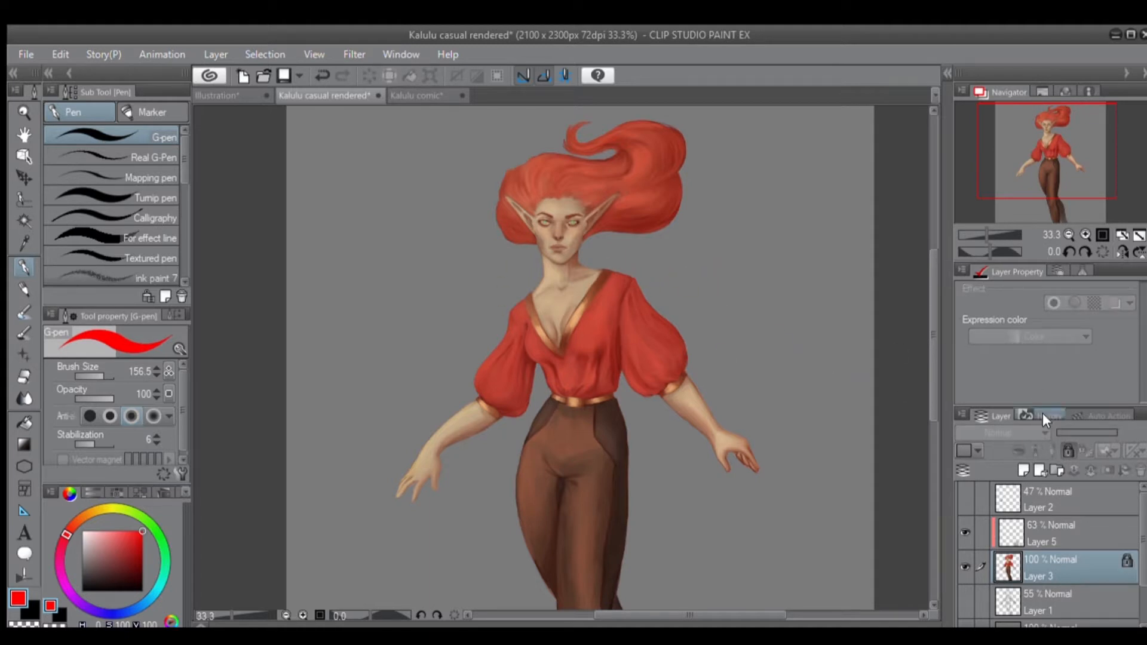
left_click(1068, 451)
left_click(1079, 449)
mouse_move(642, 314)
left_mouse_down()
mouse_move(616, 347)
mouse_move(598, 281)
mouse_move(622, 221)
left_mouse_up()
key("ctrl+z")
mouse_move(628, 278)
left_mouse_down()
mouse_move(556, 197)
mouse_move(530, 146)
mouse_move(597, 129)
mouse_move(624, 155)
mouse_move(615, 180)
left_mouse_up()
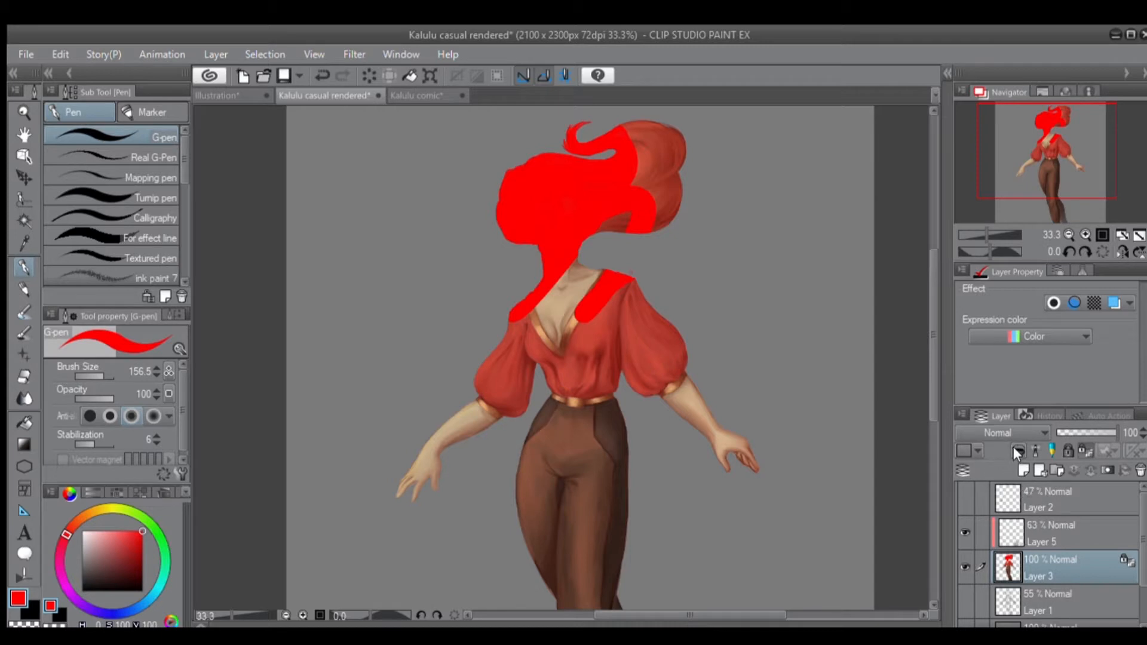
left_click(1083, 451)
key("ctrl+z")
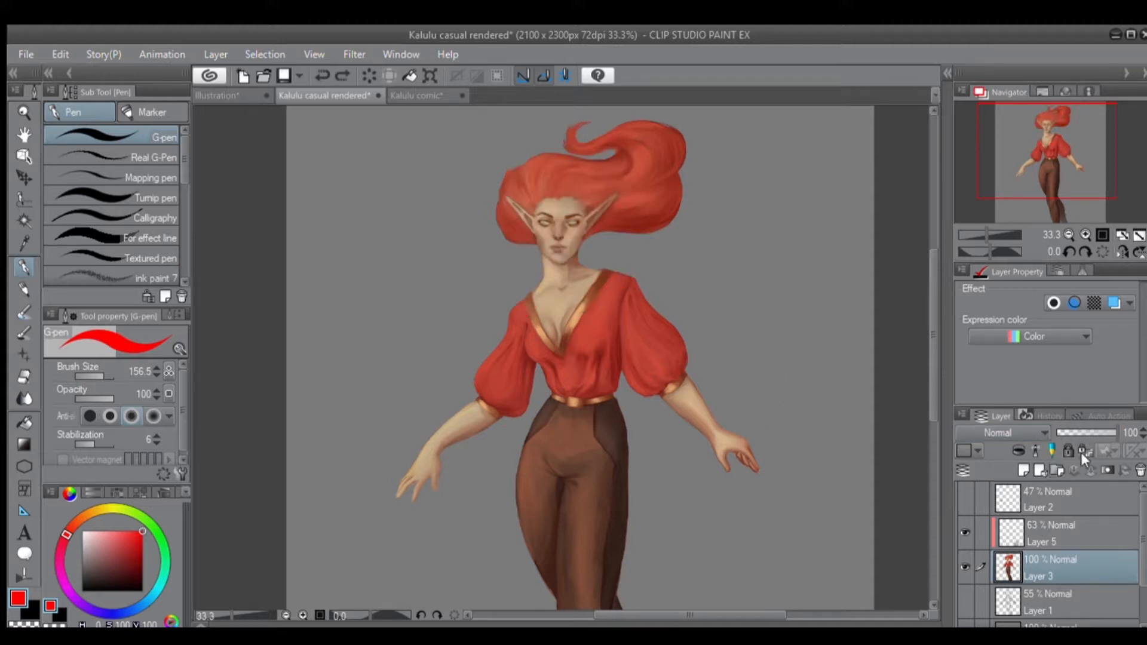
Preview a radial blur on Layer 3, strengthening it and moving its centre from the waist to the face.
mouse_move(1102, 429)
left_mouse_down()
mouse_move(1074, 425)
mouse_move(1100, 427)
left_mouse_up()
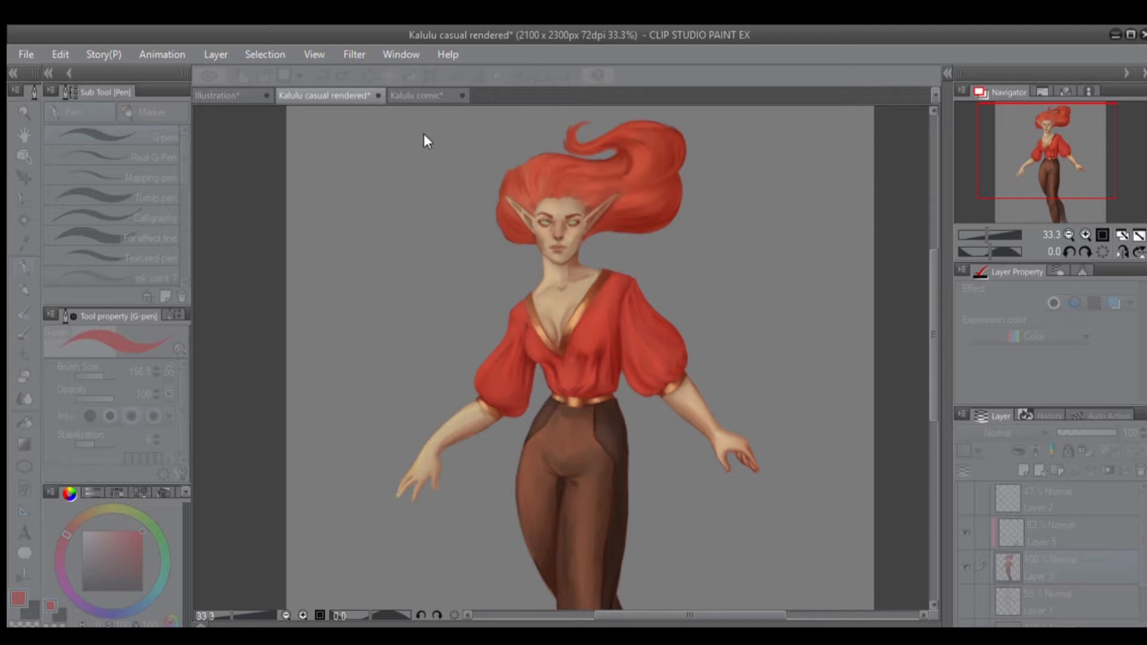
left_click(761, 126)
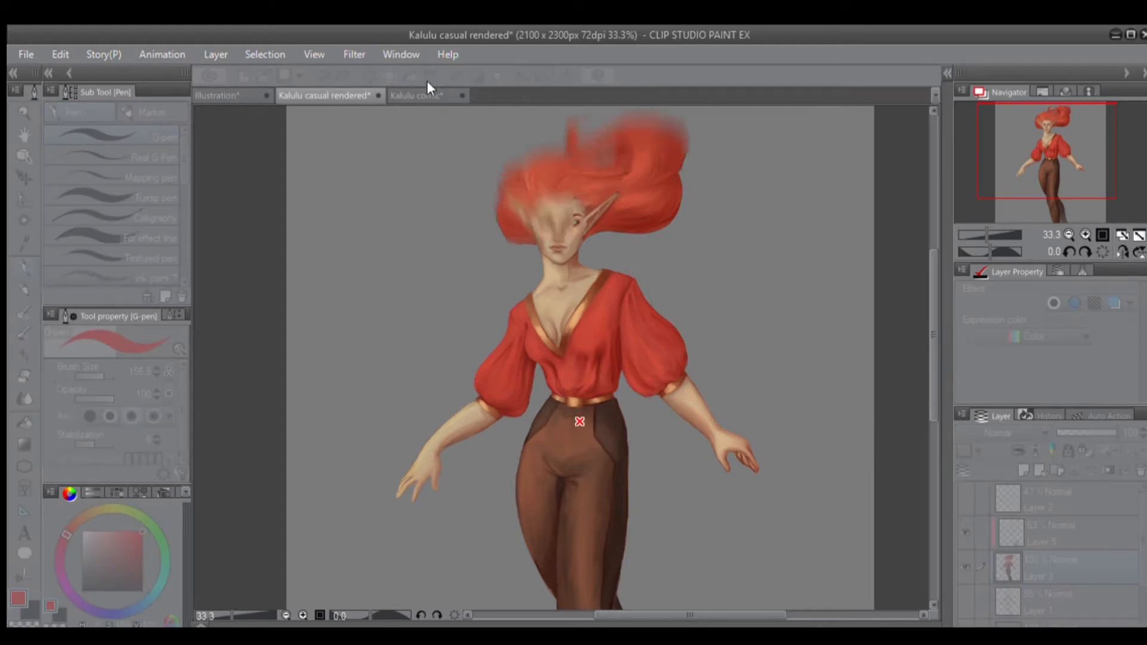
left_click(630, 115)
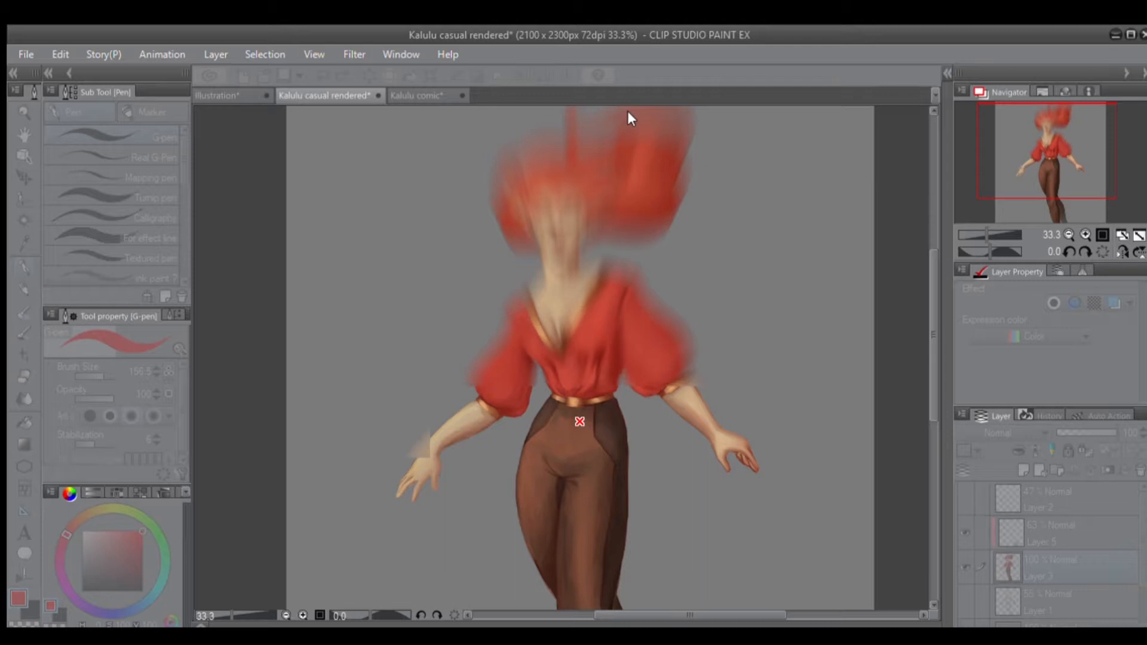
mouse_move(580, 421)
left_mouse_down()
mouse_move(584, 314)
mouse_move(559, 233)
left_mouse_up()
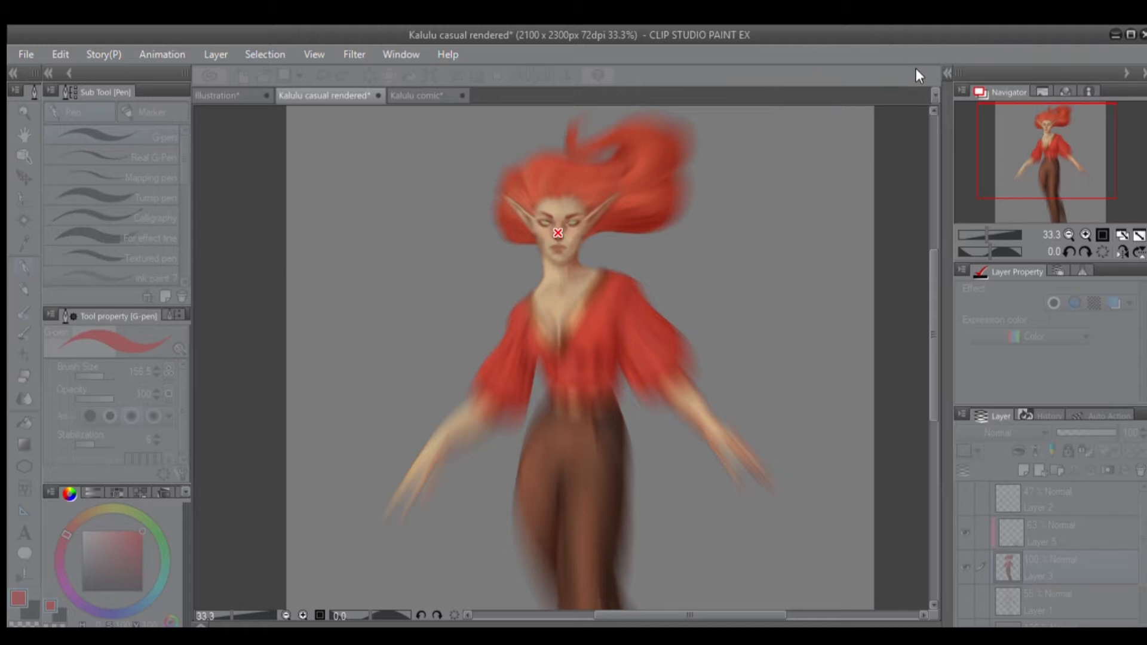
left_click(798, 89)
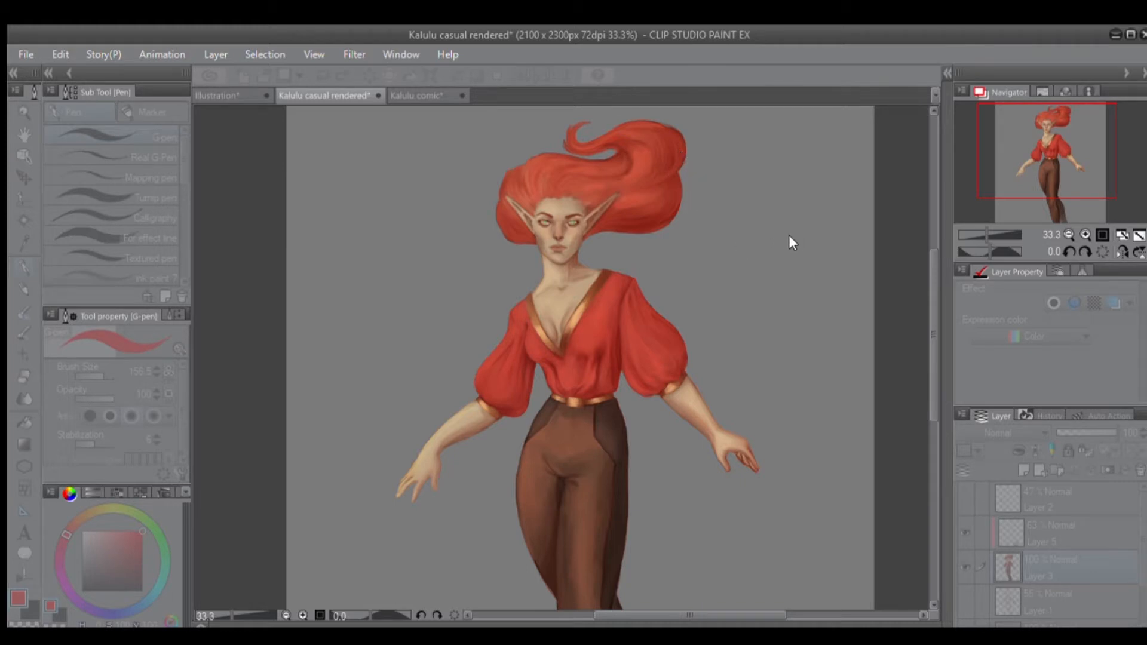
Preview a mosaic filter with very large tiles on Layer 3 and try further filter settings.
left_click(877, 138)
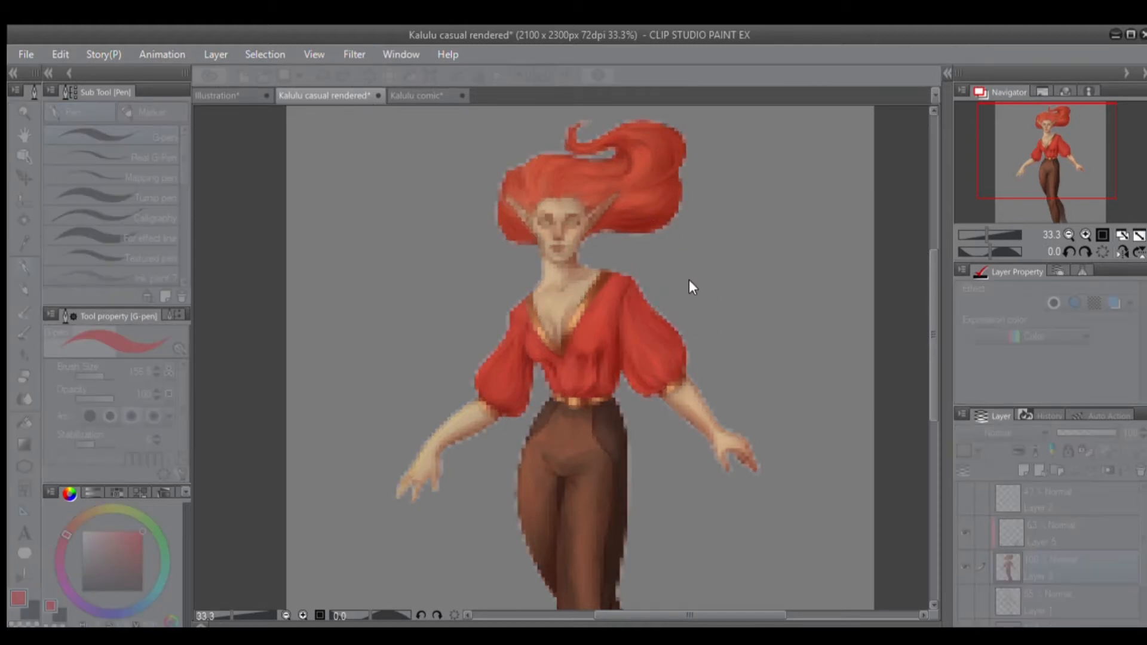
left_click(631, 138)
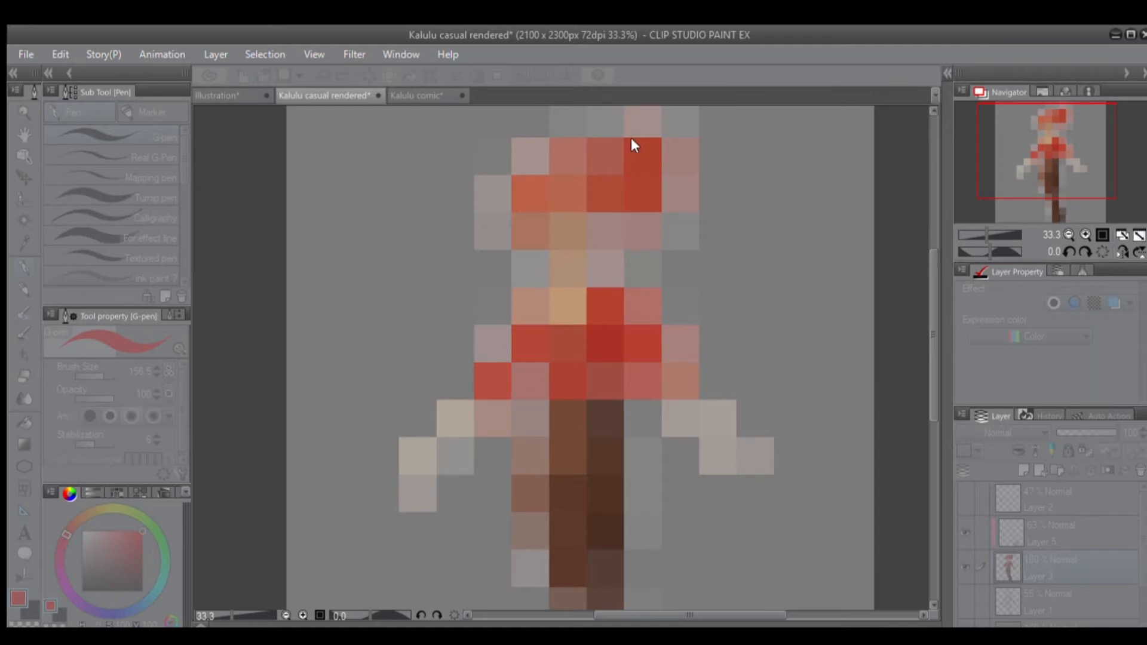
left_click_drag(535, 128, 549, 117)
left_click_drag(459, 142, 689, 128)
left_click_drag(787, 146, 853, 121)
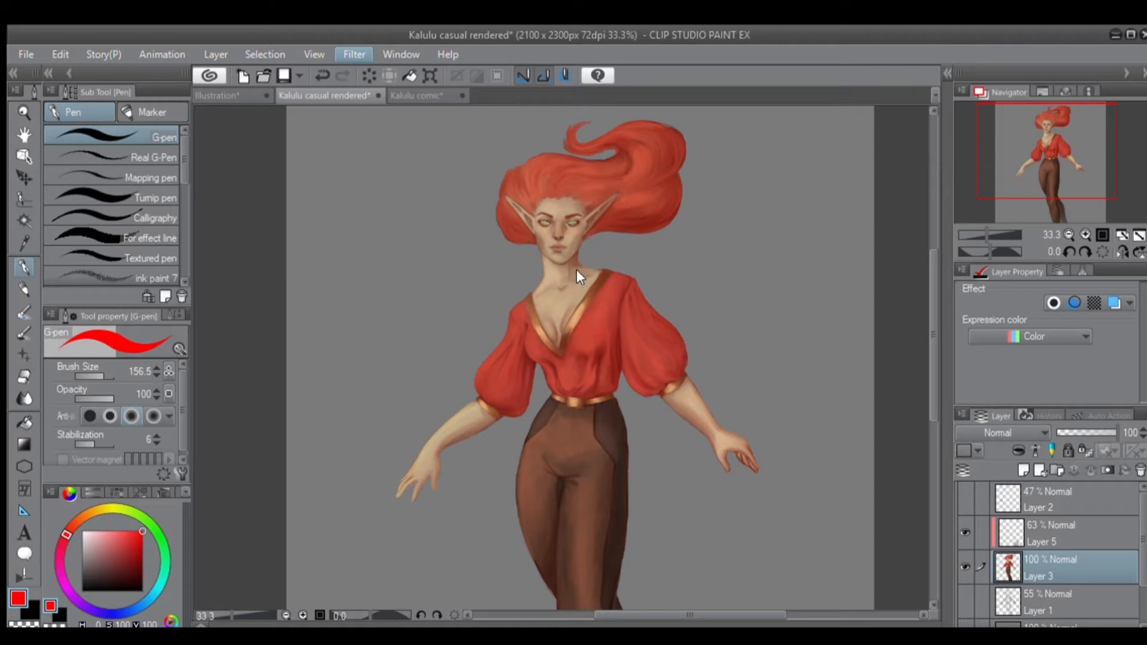
Preview a pinching distort filter on Layer 3 with its centre placed at the waist.
left_click(569, 235)
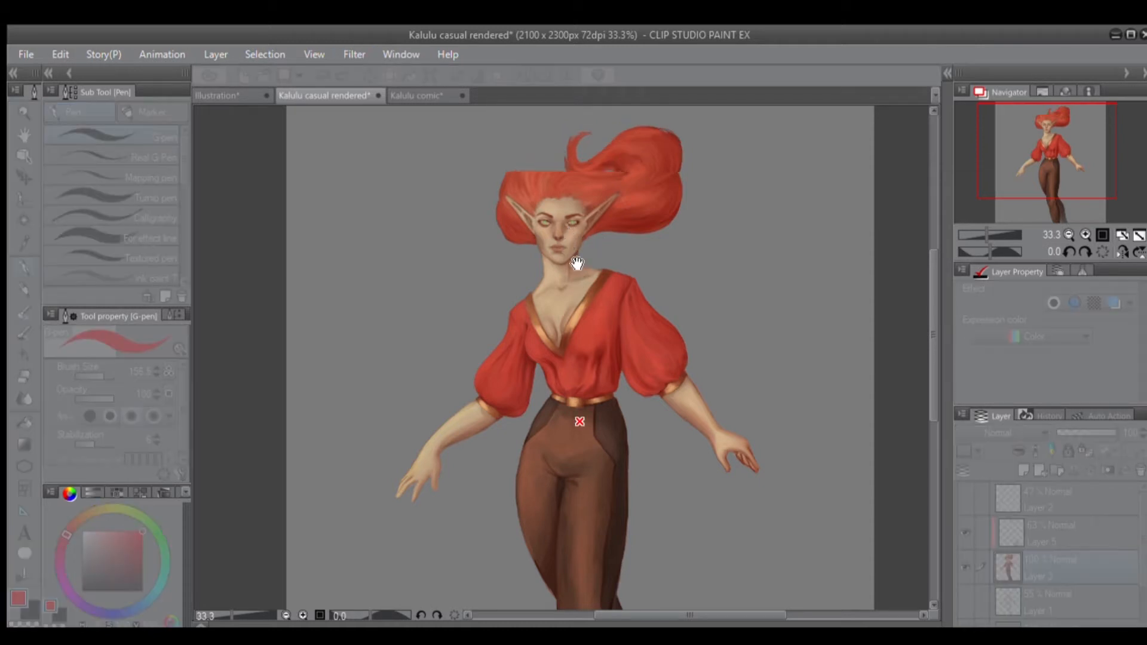
left_click_drag(580, 421, 581, 407)
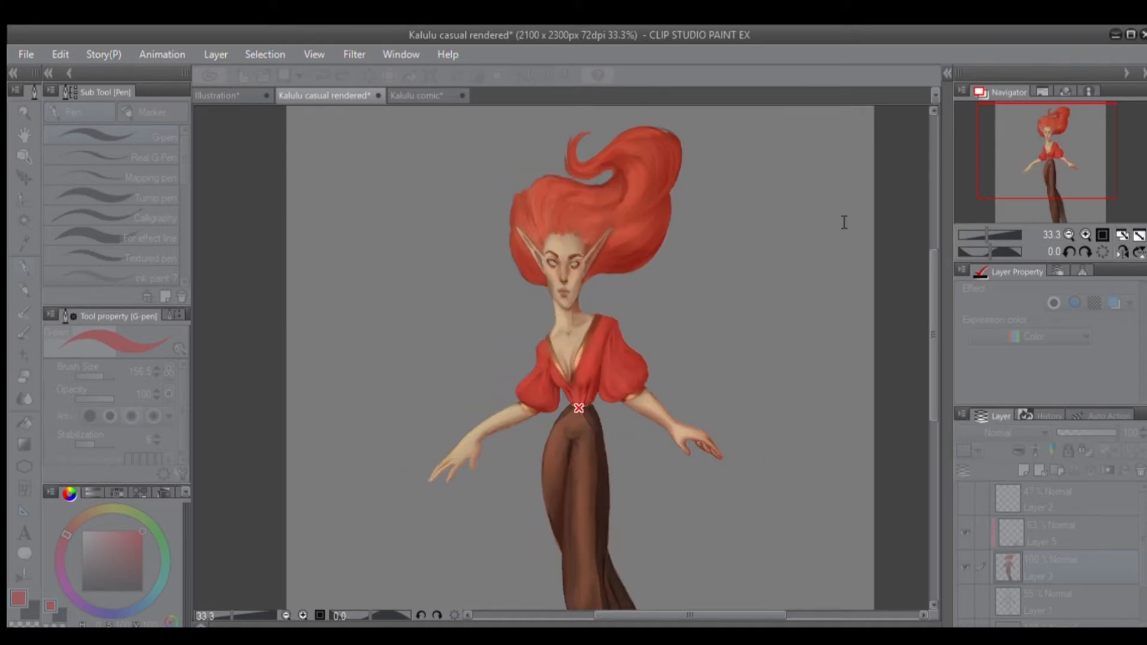
key("Return")
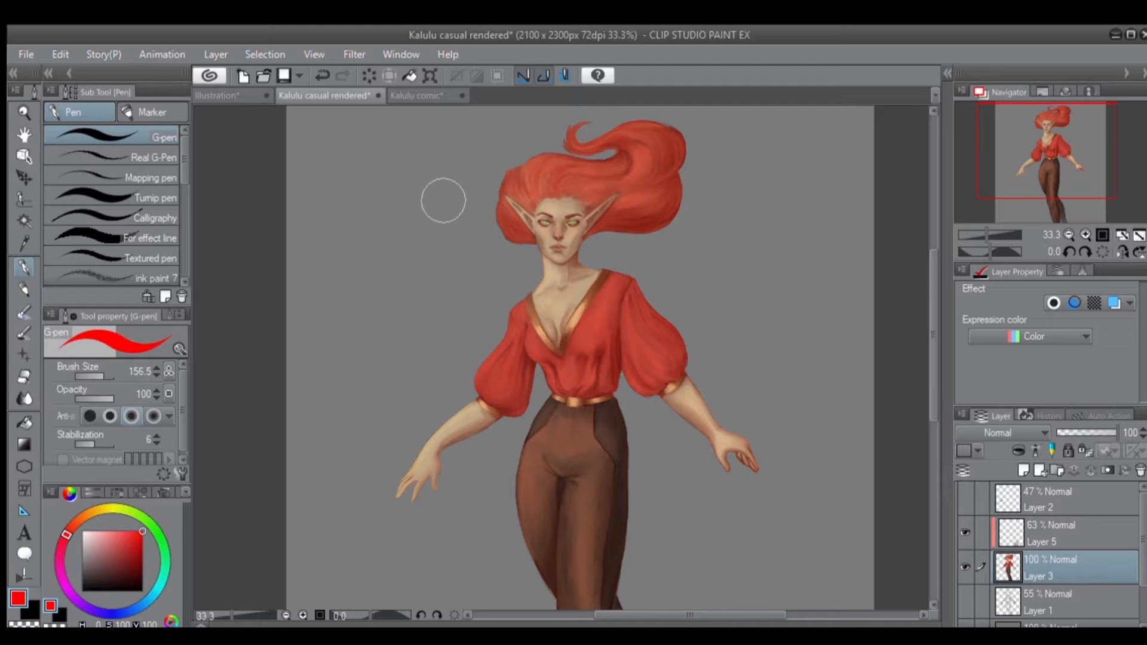
Switch to the Illustration document and try out the Lighter pencil with a small red looping stroke.
scroll(456, 185, "down", 1)
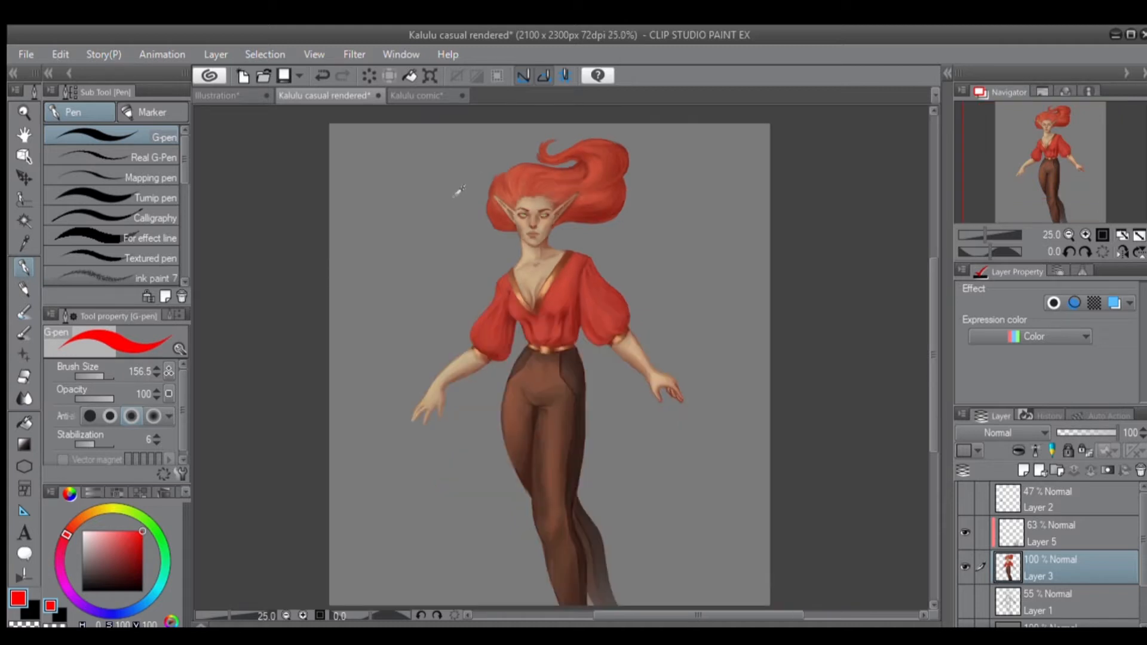
mouse_move(535, 318)
left_mouse_down()
mouse_move(525, 310)
mouse_move(526, 322)
left_mouse_up()
left_click_drag(334, 277, 329, 265)
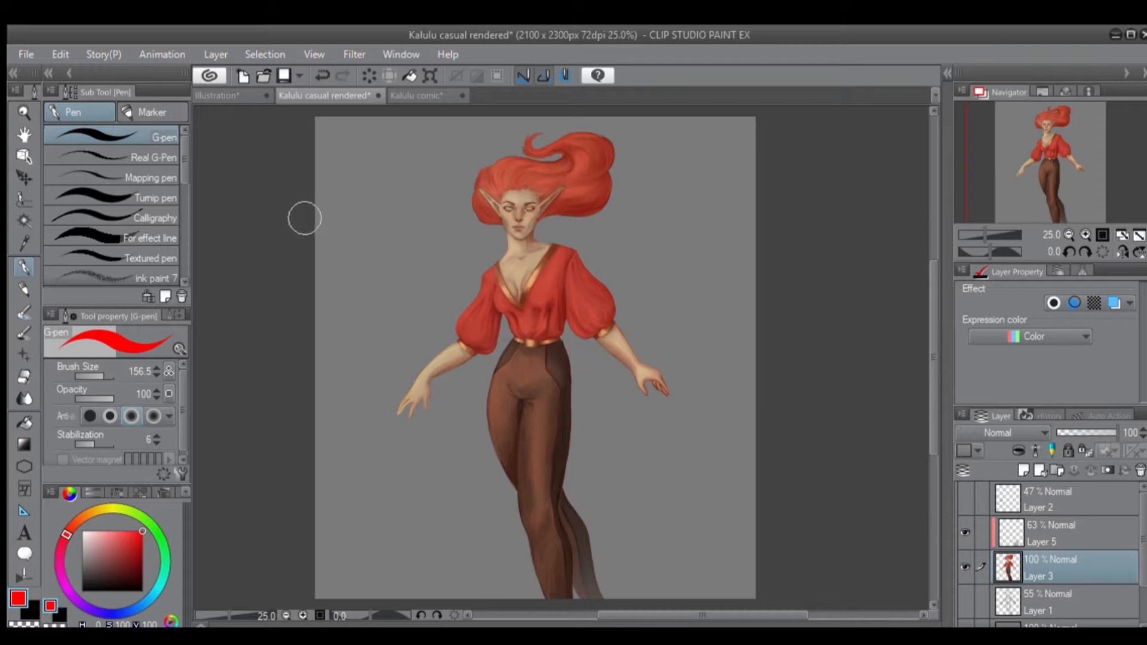
left_click(21, 290)
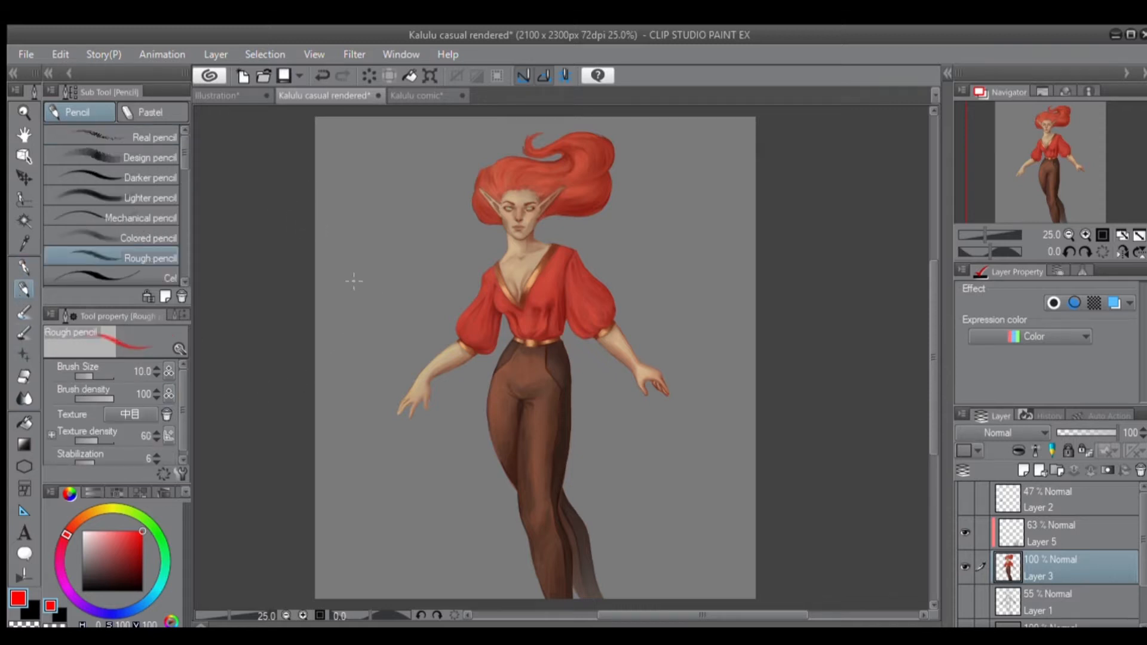
left_click(118, 196)
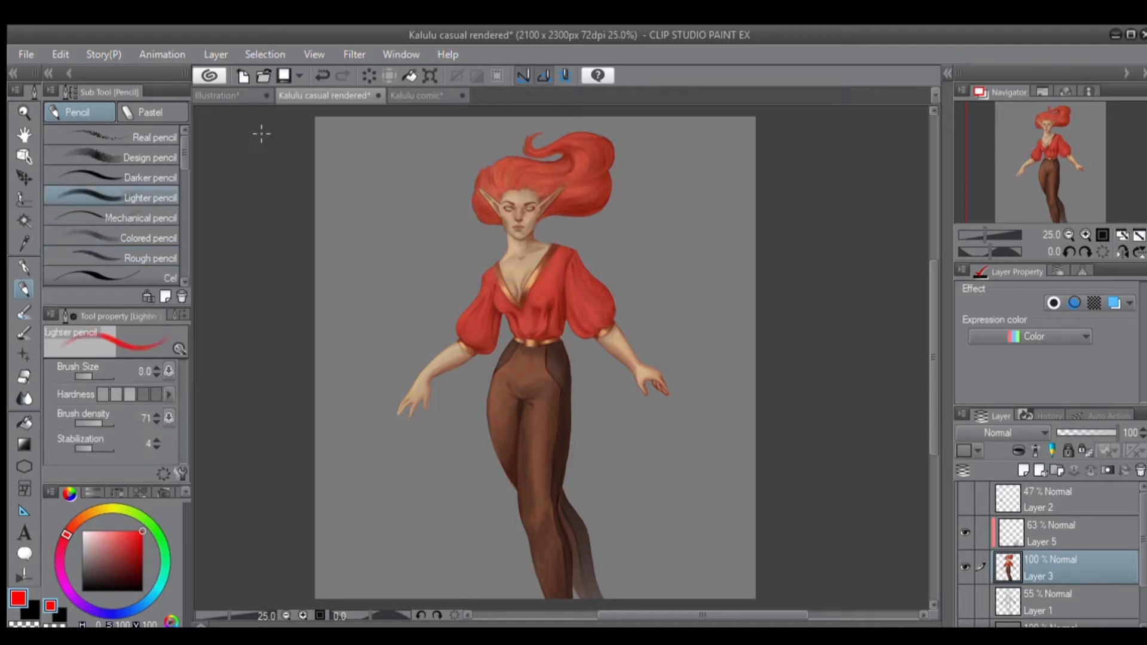
left_click(212, 96)
mouse_move(529, 242)
left_mouse_down()
mouse_move(555, 198)
mouse_move(549, 217)
left_mouse_up()
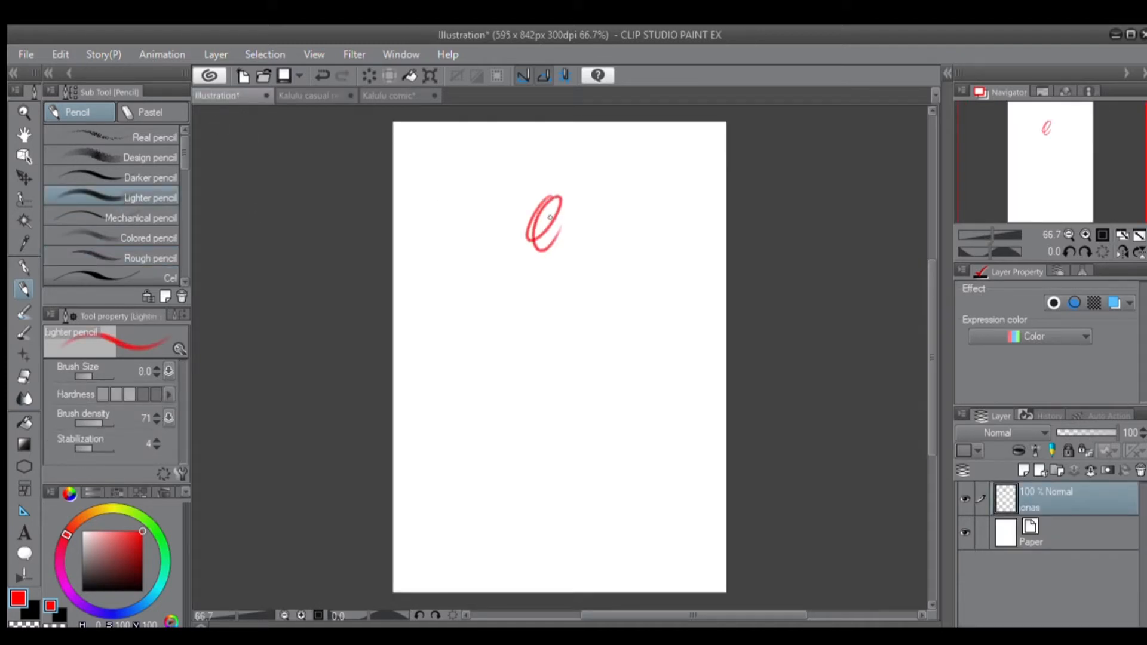
key("ctrl+z")
Sketch a head-shaped oval in black with the Lighter pencil near the upper middle of the page.
left_click_drag(99, 560, 83, 591)
mouse_move(511, 208)
left_mouse_down()
mouse_move(527, 233)
mouse_move(555, 227)
left_mouse_up()
key("ctrl+z")
key("ctrl+z")
mouse_move(543, 187)
left_mouse_down()
mouse_move(530, 230)
mouse_move(567, 171)
mouse_move(549, 237)
mouse_move(570, 175)
mouse_move(548, 229)
left_mouse_up()
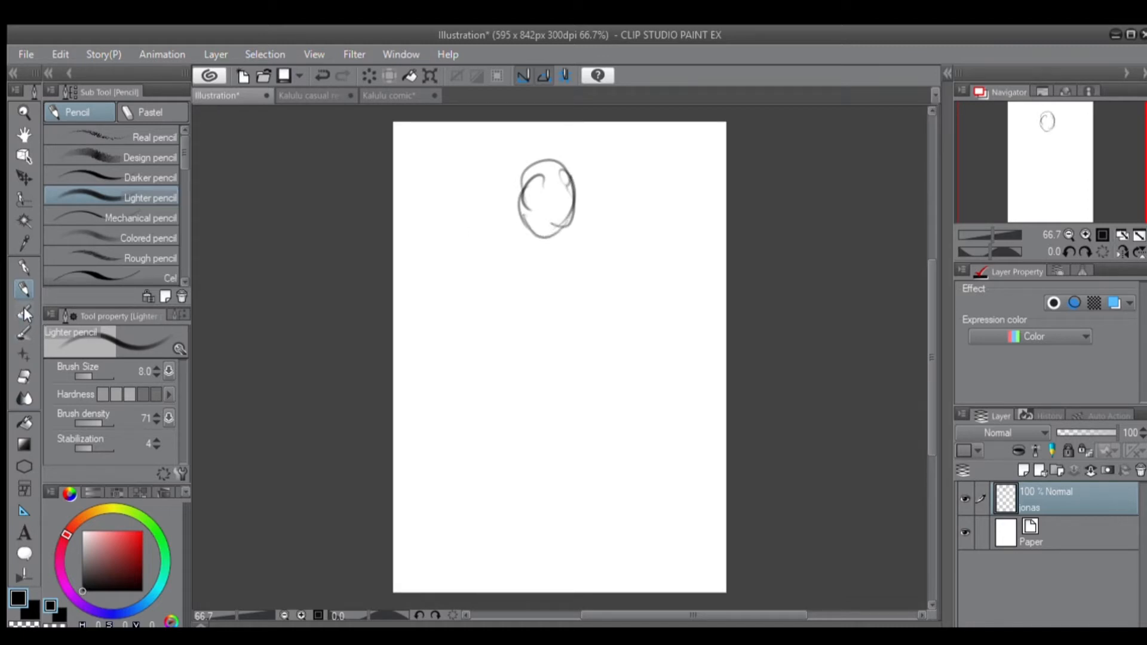
Set the sketch layer's blending mode to Multiply and place a new layer directly beneath it.
left_click_drag(1075, 432, 1117, 428)
left_click(985, 51)
left_click(1019, 466)
left_click_drag(1025, 501, 1019, 532)
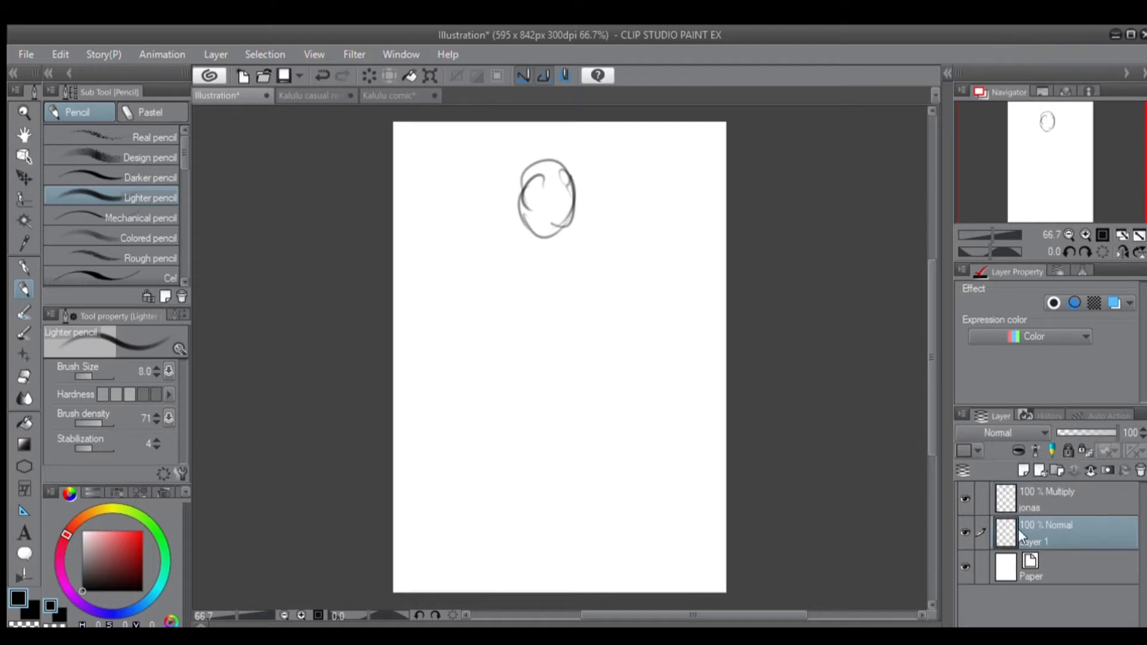
Fill the head oval on Layer 1 with light red using the Dense watercolor brush.
left_click(22, 311)
left_click(120, 531)
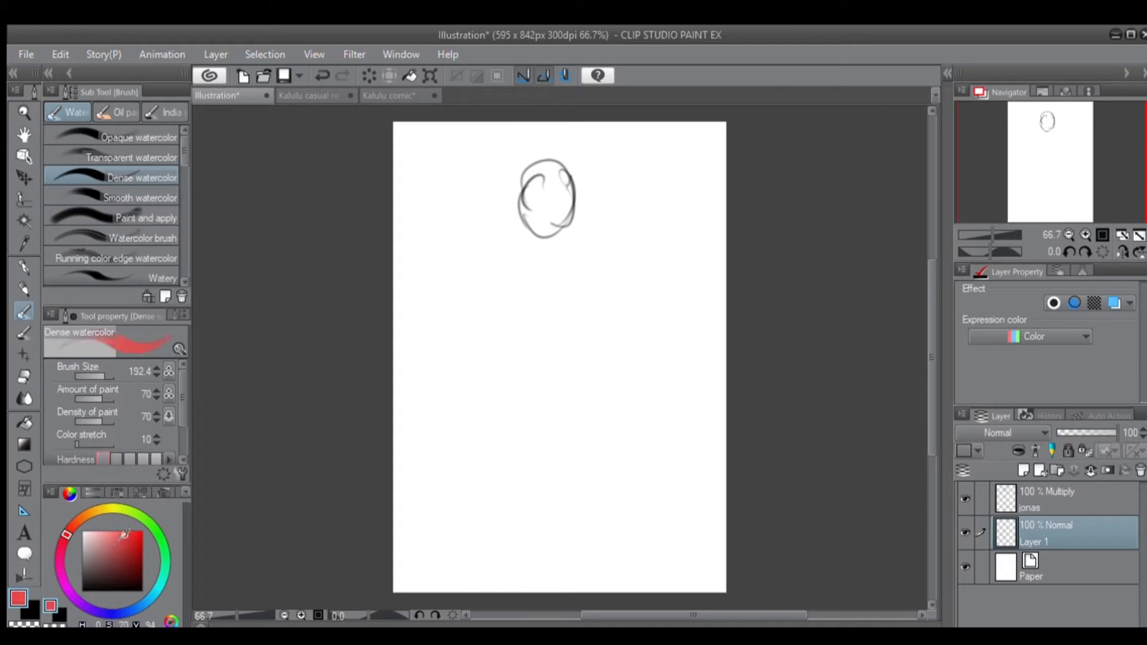
left_click_drag(499, 301, 534, 255)
key("ctrl+z")
mouse_move(583, 209)
left_mouse_down()
mouse_move(538, 215)
mouse_move(558, 194)
mouse_move(543, 216)
mouse_move(528, 194)
left_mouse_up()
scroll(528, 194, "up", 4)
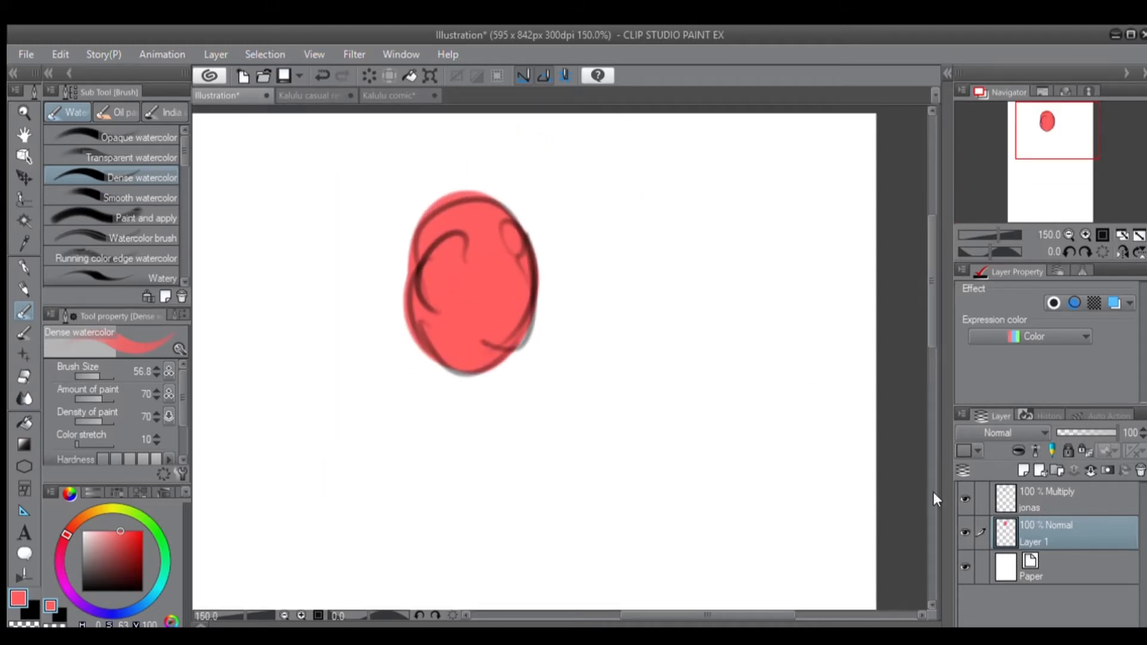
Add a new layer clipped to Layer 1, choose a light pink and reduce the brush size to 27.9.
left_click(1024, 470)
left_click_drag(107, 545, 98, 520)
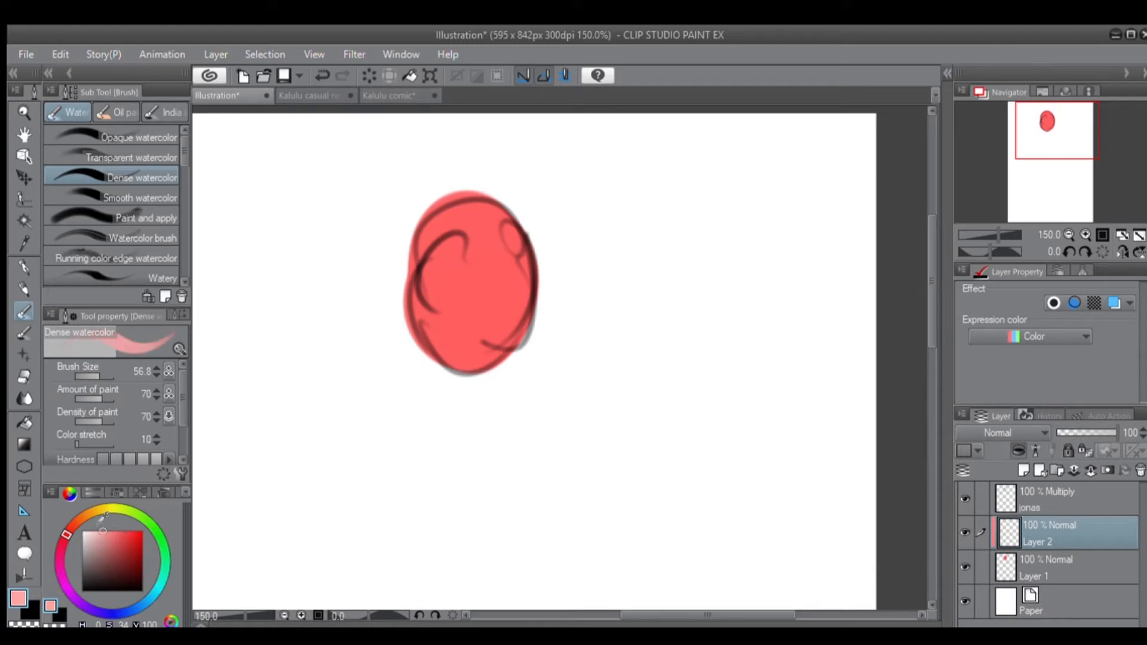
key("bracketleft")
key("bracketleft")
key("bracketleft")
key("bracketleft")
key("bracketleft")
Try light pink highlights on the face with the Dense and Opaque watercolor brushes, and undo them.
mouse_move(439, 296)
left_mouse_down()
mouse_move(446, 333)
mouse_move(419, 302)
mouse_move(461, 326)
mouse_move(450, 361)
mouse_move(446, 273)
mouse_move(424, 271)
mouse_move(479, 278)
left_mouse_up()
left_click(94, 141)
key("ctrl+z")
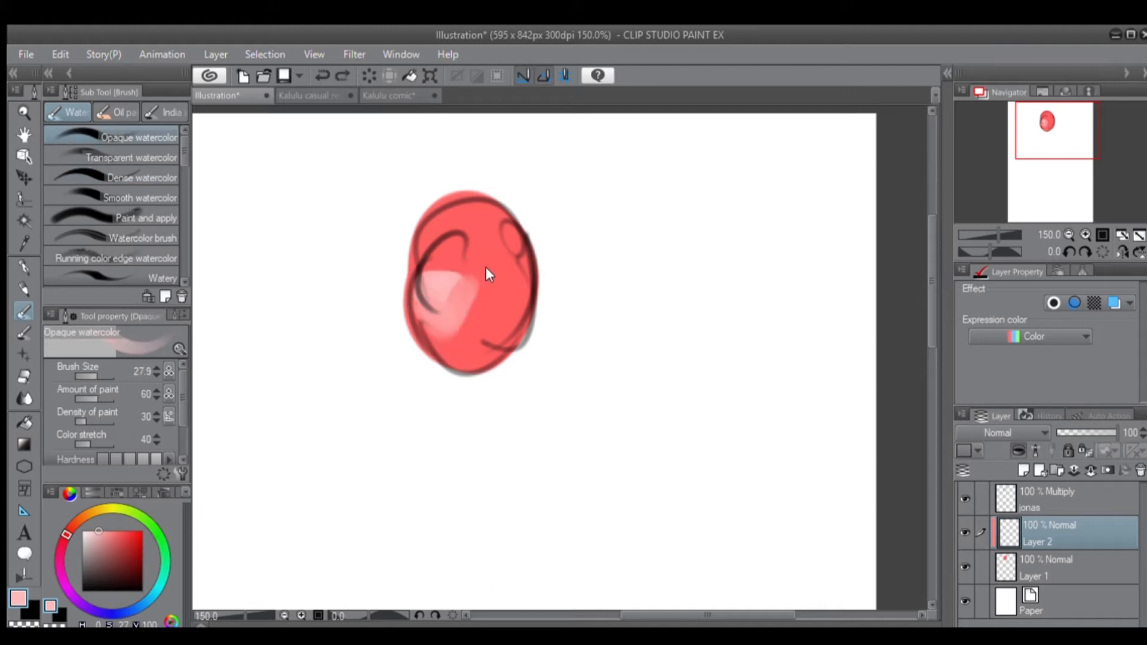
key("ctrl+z")
key("ctrl+z")
key("ctrl+z")
key("ctrl+z")
key("ctrl+z")
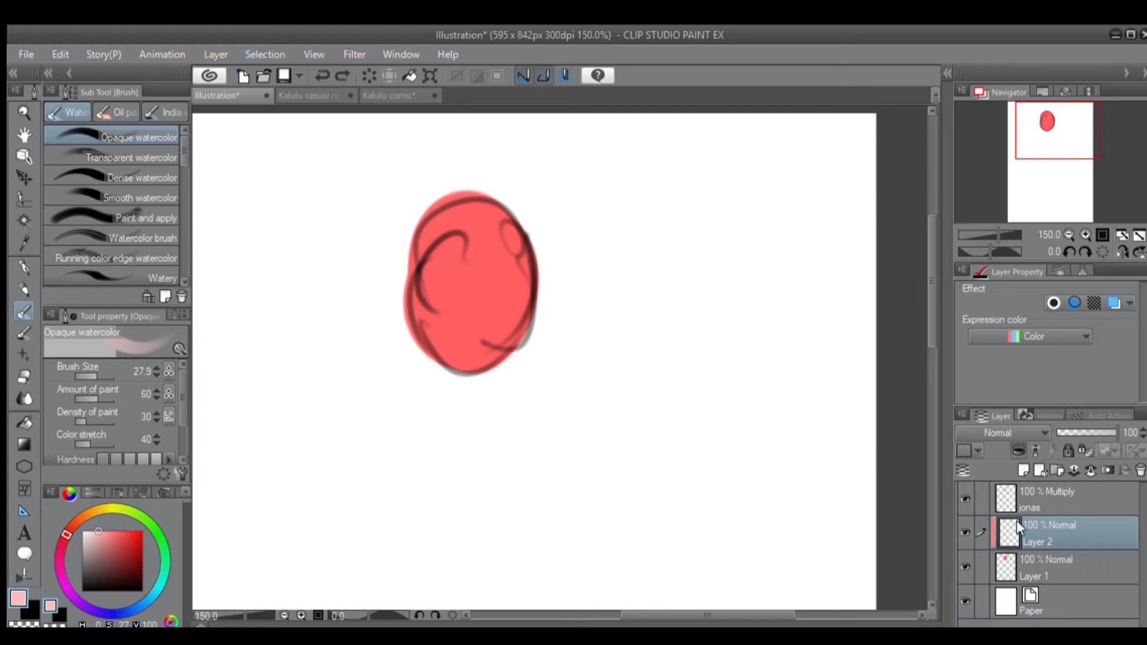
Set Layer 2 to Multiply and apply a dark purple Foreground to transparent gradient from above the head down past the chin.
left_click(969, 99)
left_click(24, 444)
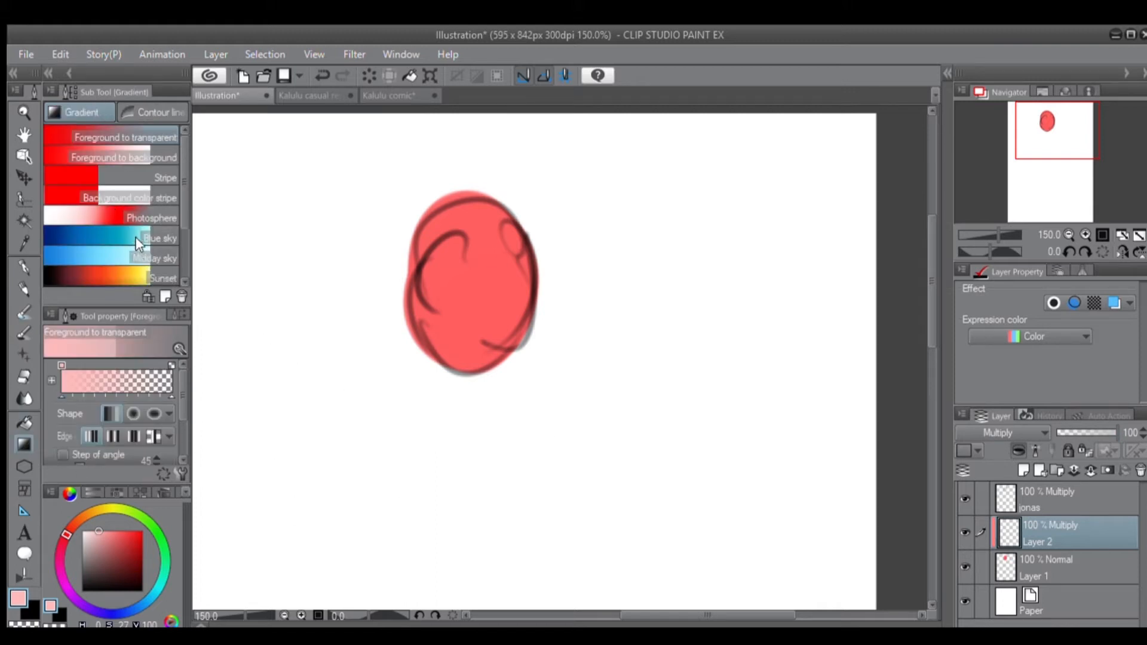
left_click(144, 566)
left_click_drag(63, 583, 66, 587)
left_click_drag(508, 144, 494, 472)
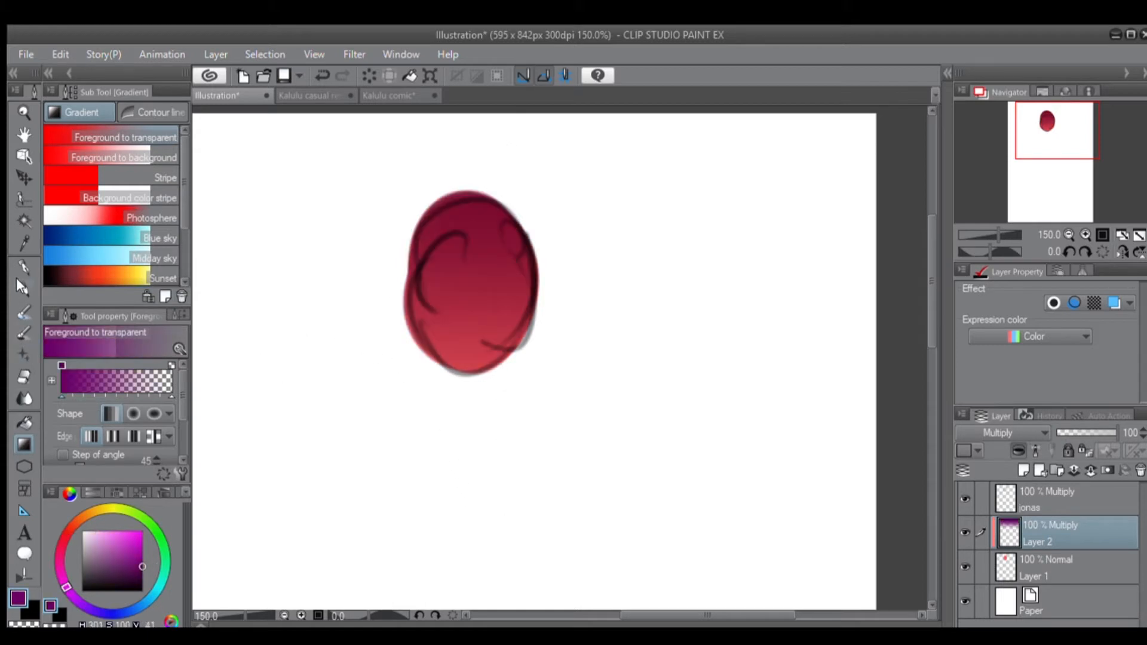
Carve the forehead, eyes, nose, cheeks and mouth out of the gradient using the Opaque watercolor brush with transparent colour.
left_click(22, 302)
left_click(103, 152)
left_click(106, 136)
left_click(52, 623)
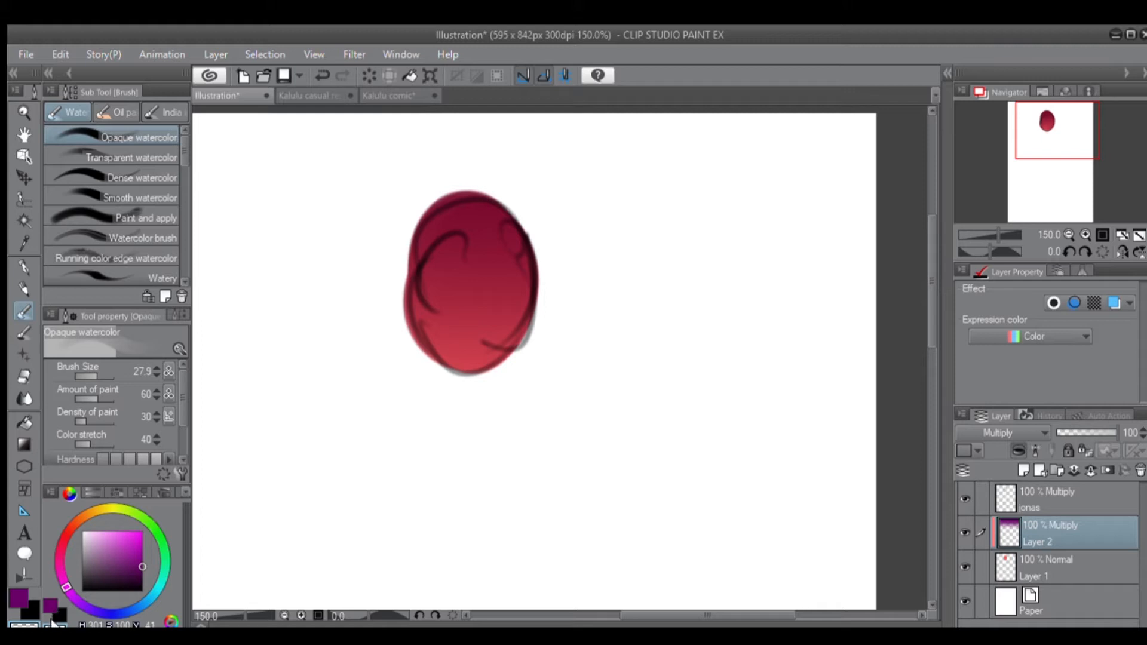
left_click(49, 605)
left_click(51, 623)
mouse_move(448, 305)
left_mouse_down()
mouse_move(437, 302)
mouse_move(503, 294)
mouse_move(491, 315)
mouse_move(512, 291)
mouse_move(491, 306)
mouse_move(499, 318)
mouse_move(443, 315)
left_mouse_up()
mouse_move(472, 225)
left_mouse_down()
mouse_move(441, 240)
mouse_move(476, 223)
mouse_move(456, 239)
mouse_move(493, 233)
mouse_move(467, 226)
mouse_move(441, 244)
mouse_move(456, 260)
mouse_move(476, 256)
mouse_move(463, 259)
mouse_move(457, 354)
mouse_move(469, 362)
mouse_move(451, 365)
mouse_move(475, 359)
left_mouse_up()
mouse_move(471, 245)
left_mouse_down()
mouse_move(475, 224)
mouse_move(441, 244)
mouse_move(476, 263)
mouse_move(508, 253)
mouse_move(509, 232)
mouse_move(459, 317)
left_mouse_up()
scroll(418, 338, "down", 2)
scroll(415, 397, "up", 3)
left_click_drag(526, 267, 529, 246)
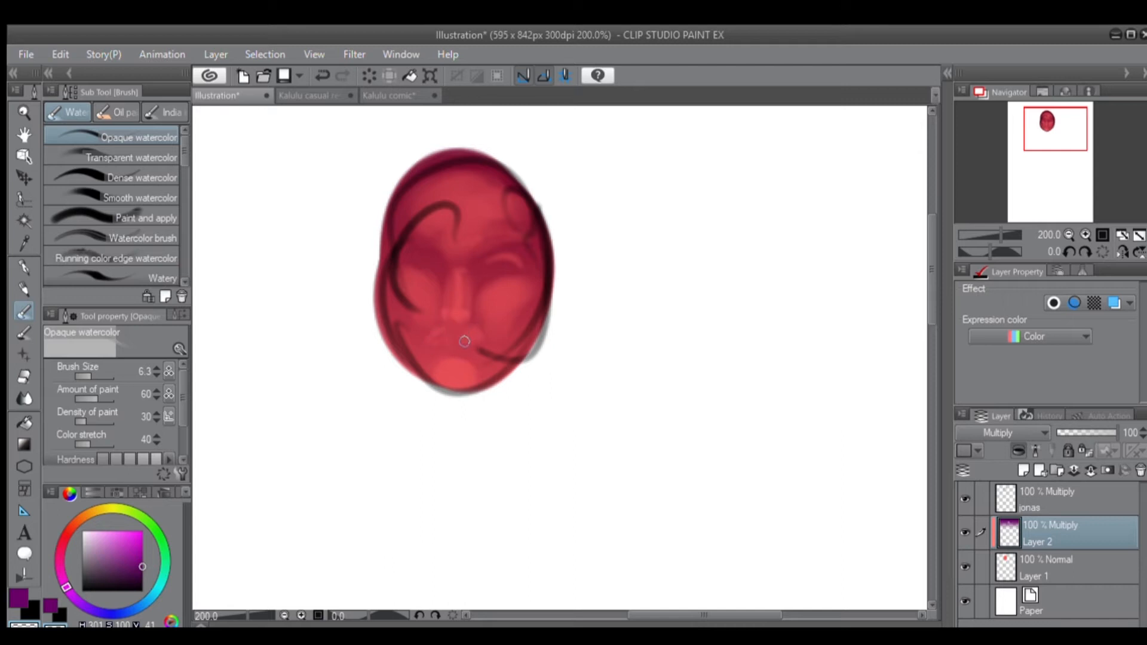
Merge Layer 2 into Layer 1 and blend a sampled dark red over the face with Opaque watercolor at size 13.9.
scroll(451, 361, "down", 3)
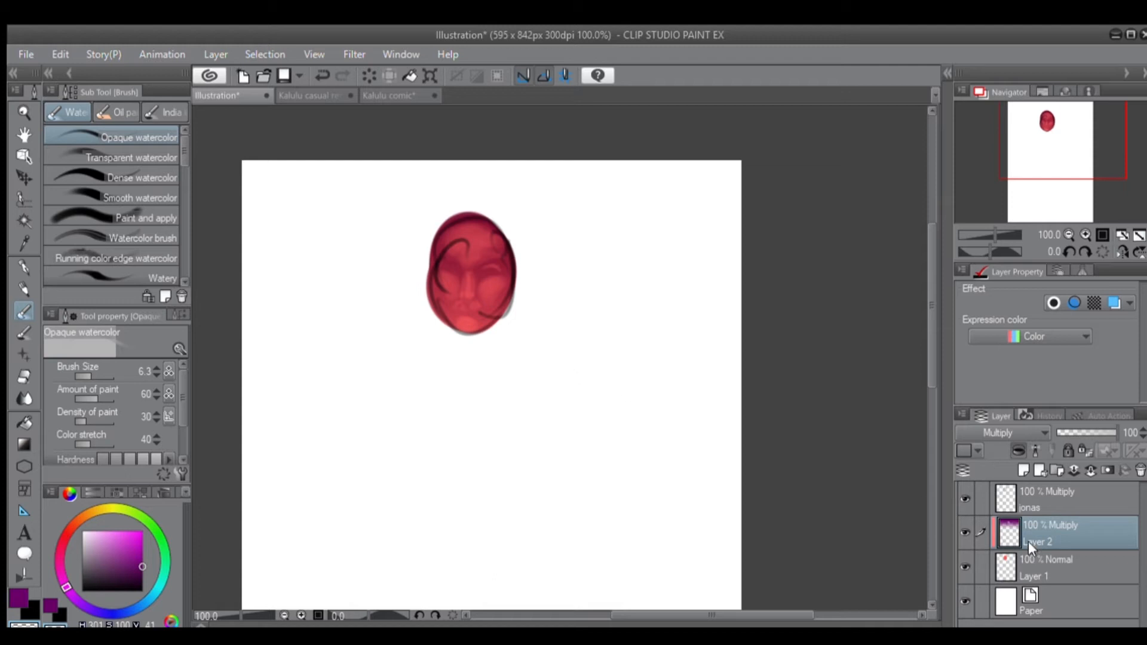
left_click(1090, 471)
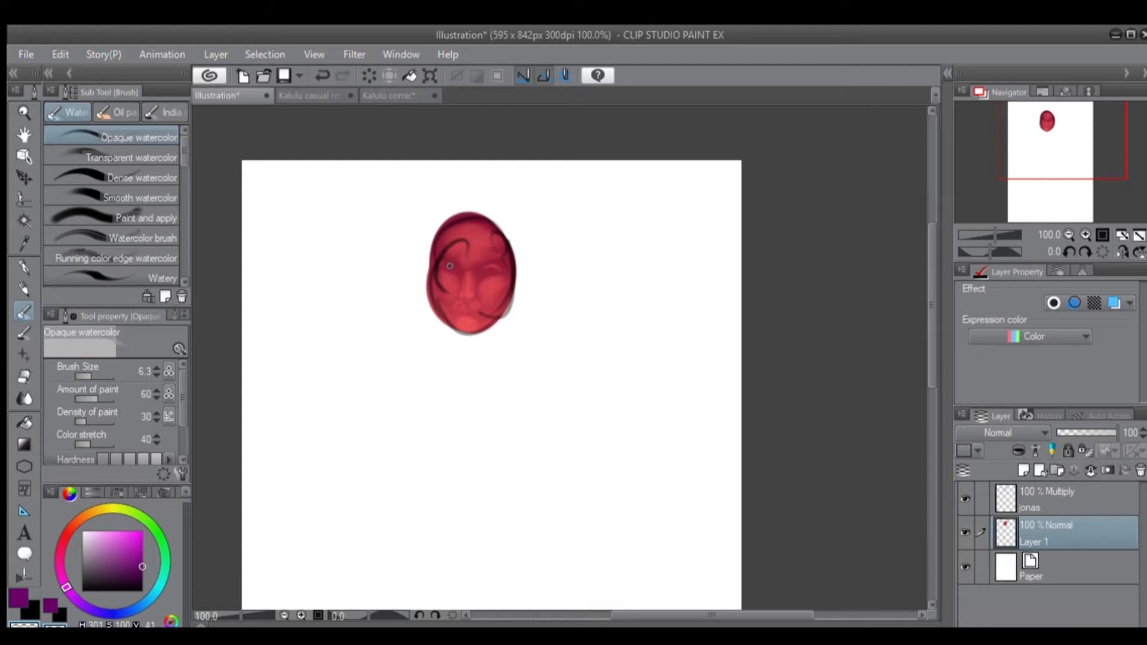
scroll(441, 272, "up", 2)
left_click_drag(320, 223, 256, 236)
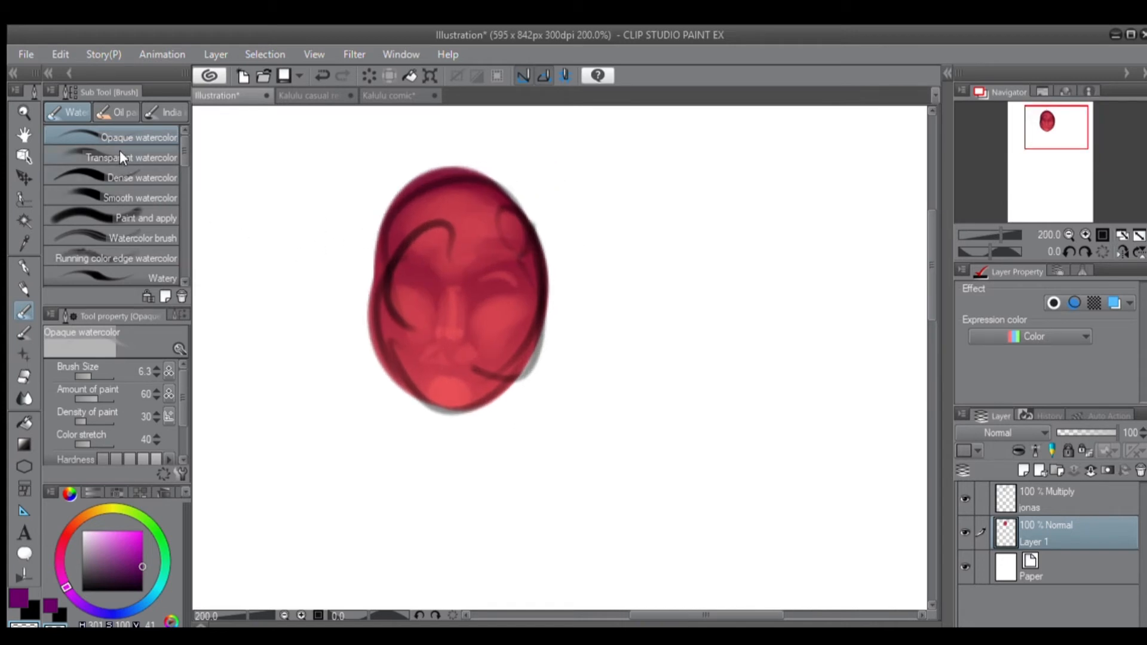
key("]")
key("]")
key("]")
left_click(493, 290, "alt")
mouse_move(487, 293)
left_mouse_down()
mouse_move(469, 273)
mouse_move(511, 263)
left_mouse_up()
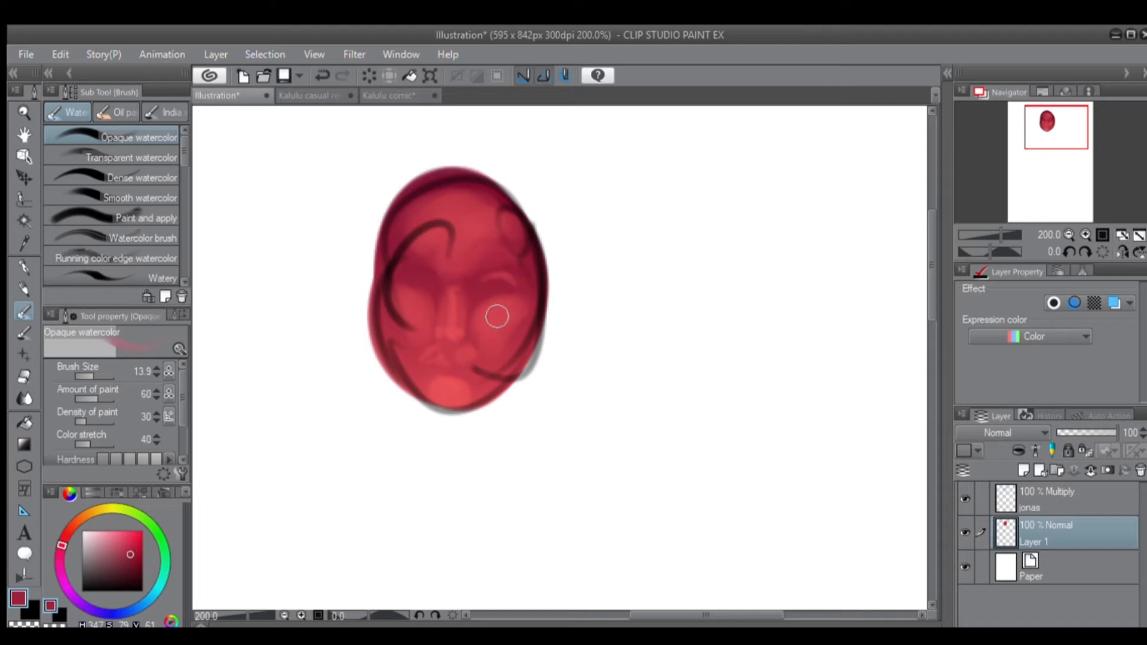
Switch to the Dense watercolor brush and sample the lighter red from the face's cheek.
left_click(106, 174)
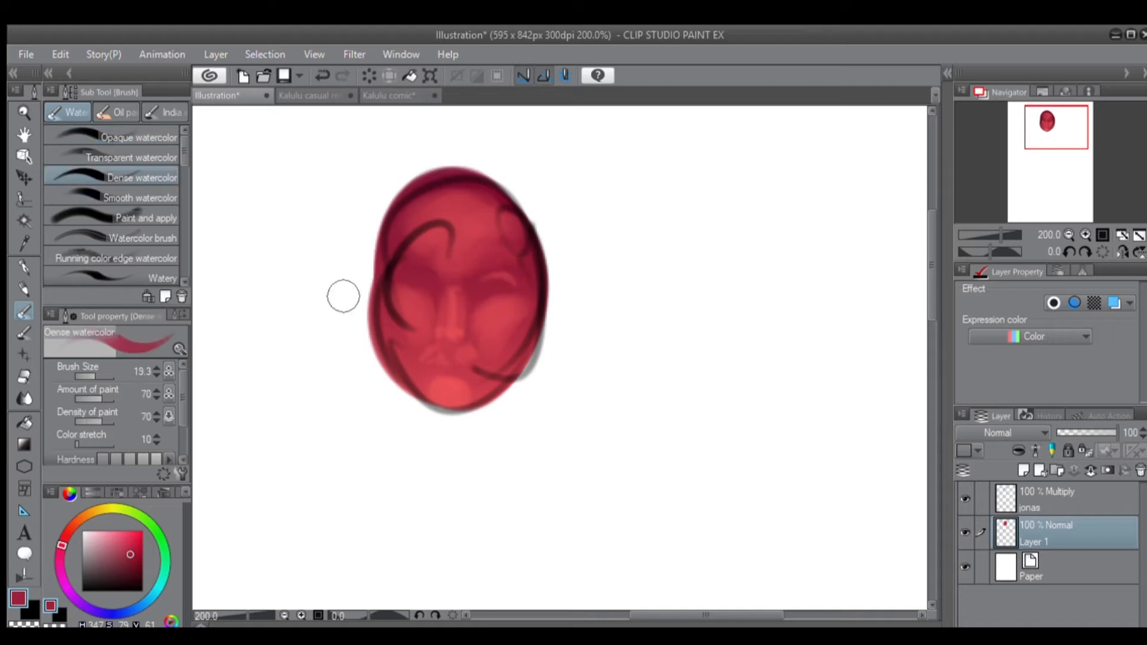
left_click(502, 333, "alt")
scroll(512, 306, "down", 4)
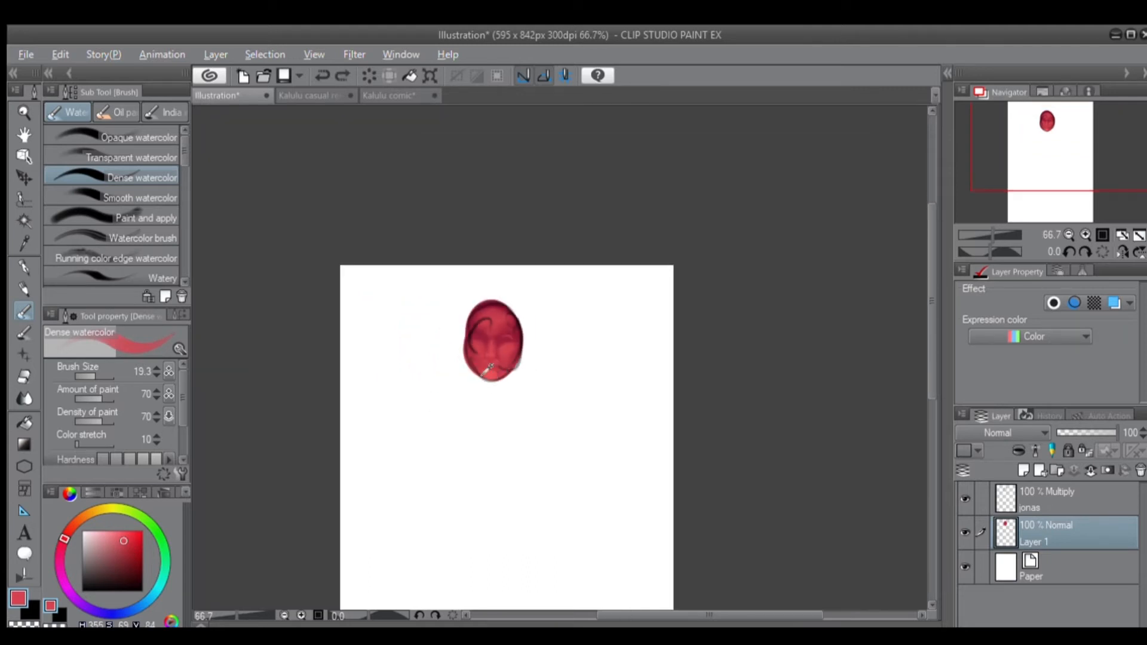
scroll(583, 410, "up", 2)
Switch to the Kalulu casual rendered document and toggle Layers 3, 5 and 1 to compare the painting with its sketch.
left_click(308, 95)
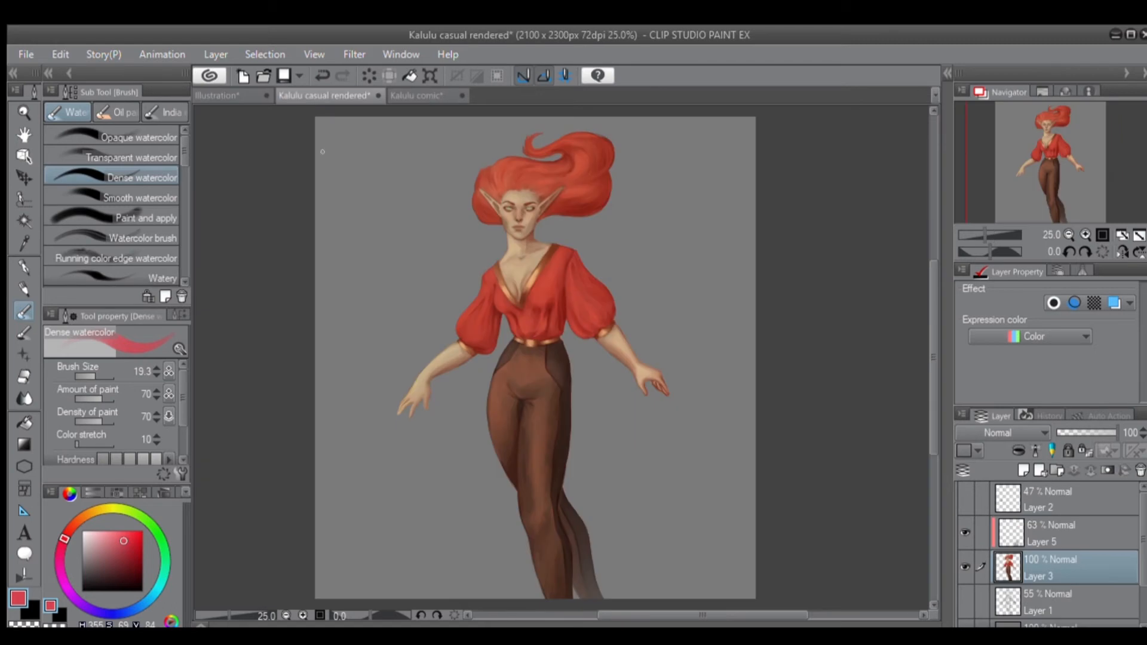
left_click_drag(643, 442, 638, 424)
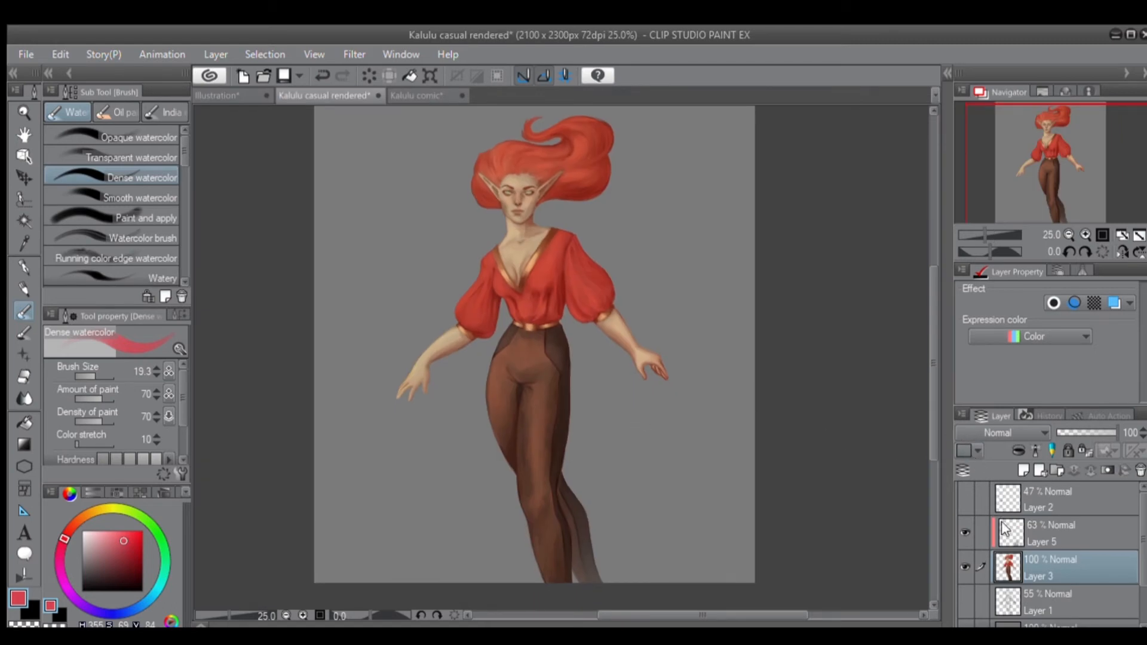
left_click(959, 555)
left_click(959, 555)
left_click(955, 524)
left_click(956, 525)
left_click(959, 582)
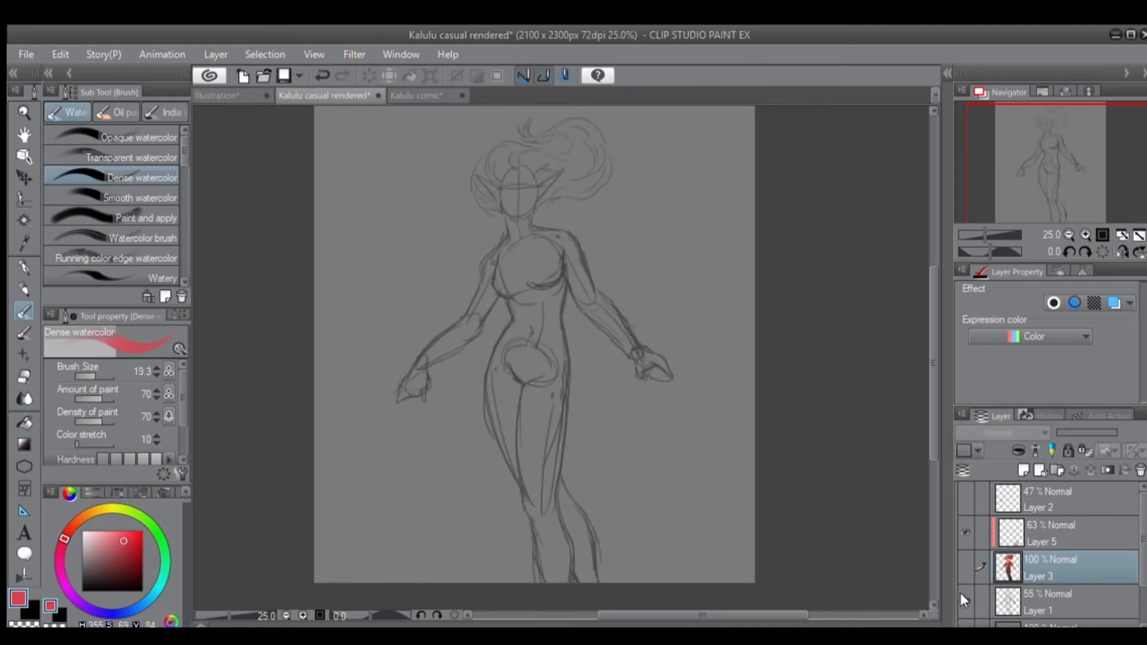
left_click(959, 583)
left_click(959, 567)
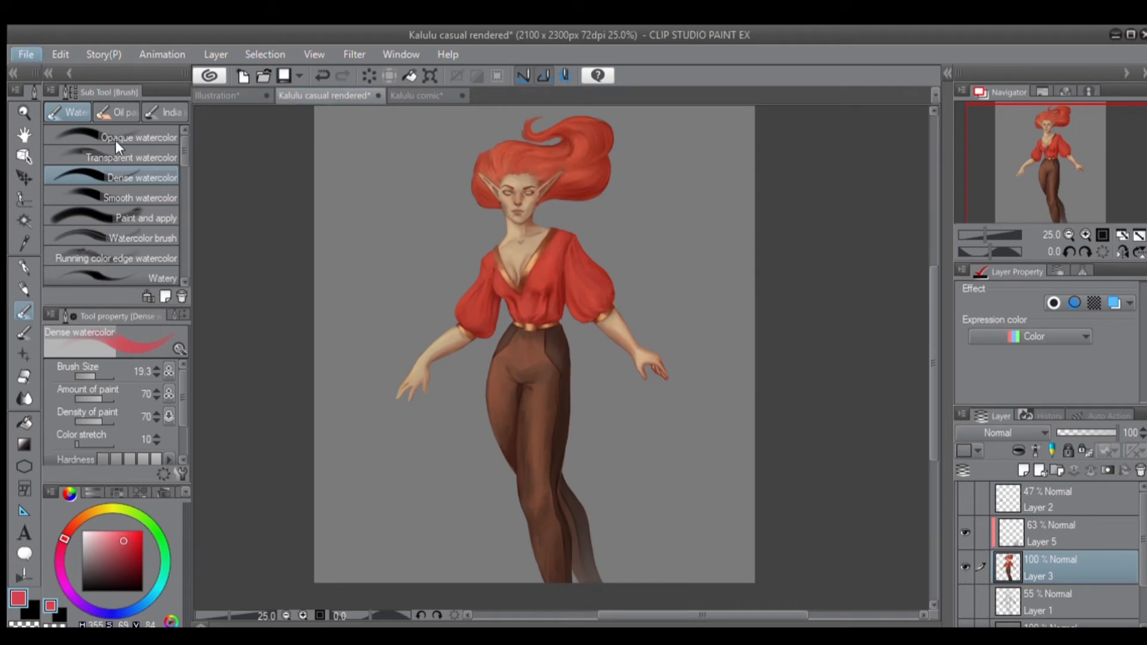
Open the Kalulu casual document and toggle the visibility of Layers 3, 5 and 1 to compare lines, colours and sketch.
left_click(119, 115)
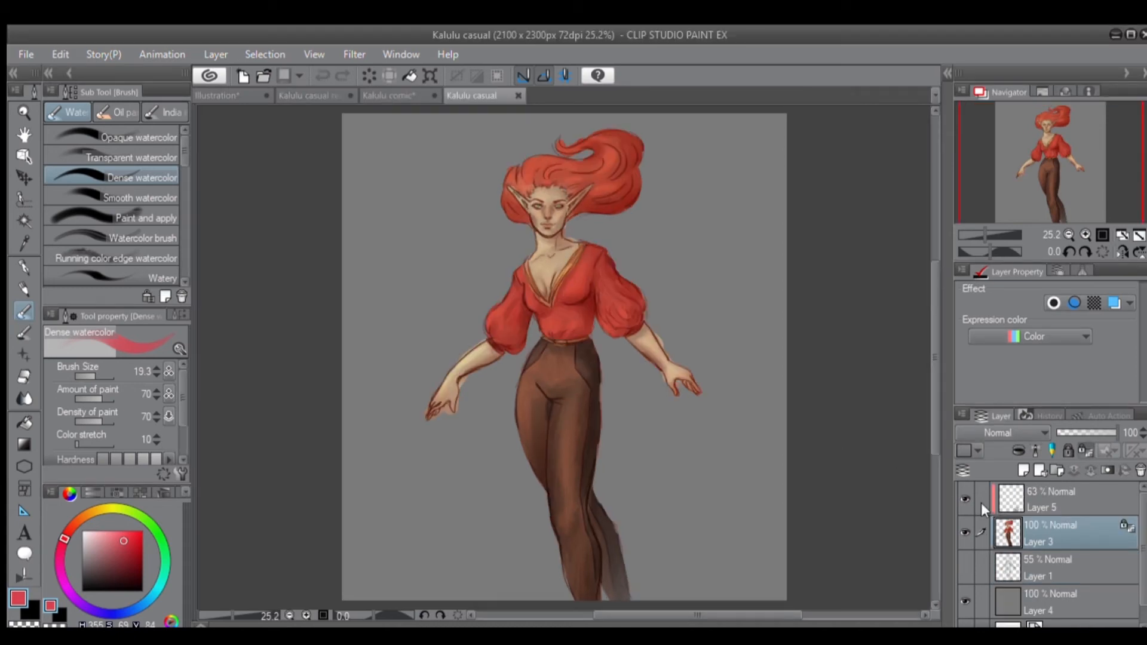
left_click(965, 531)
left_click(964, 530)
left_click(963, 498)
left_click(963, 497)
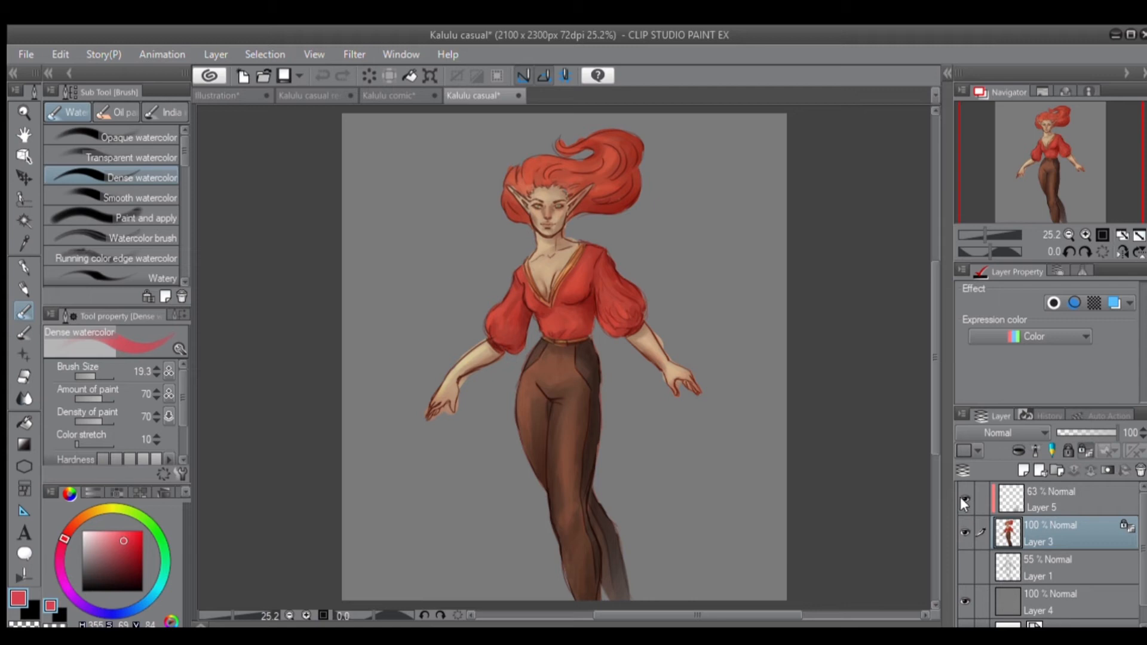
left_click(960, 562)
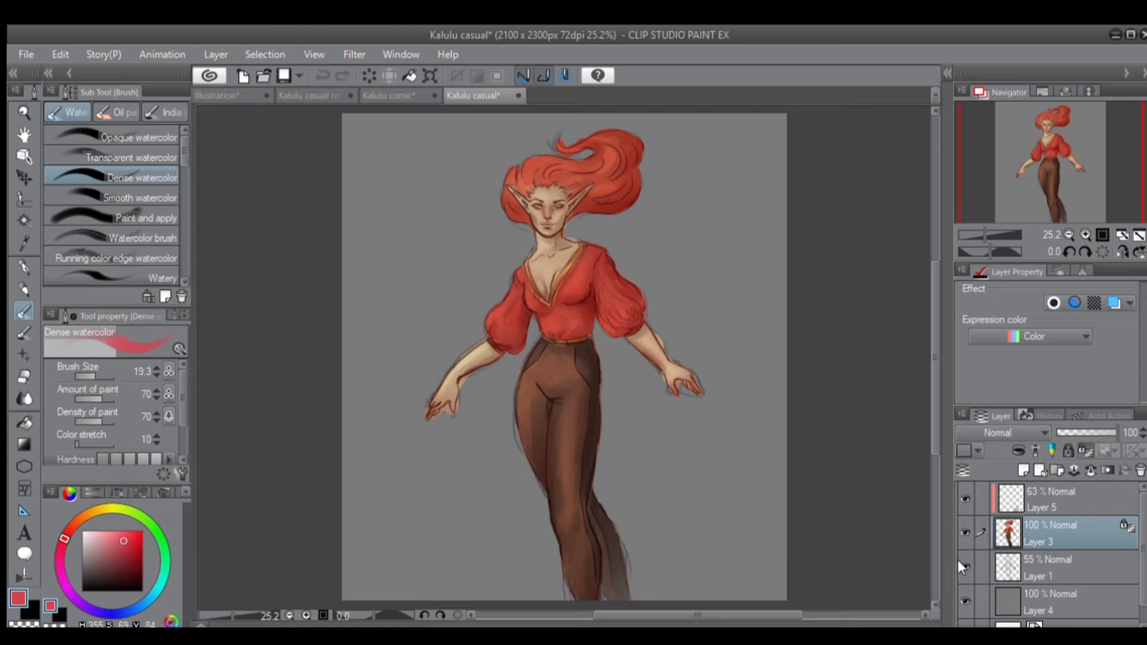
left_click(960, 526)
left_click(959, 526)
left_click(959, 562)
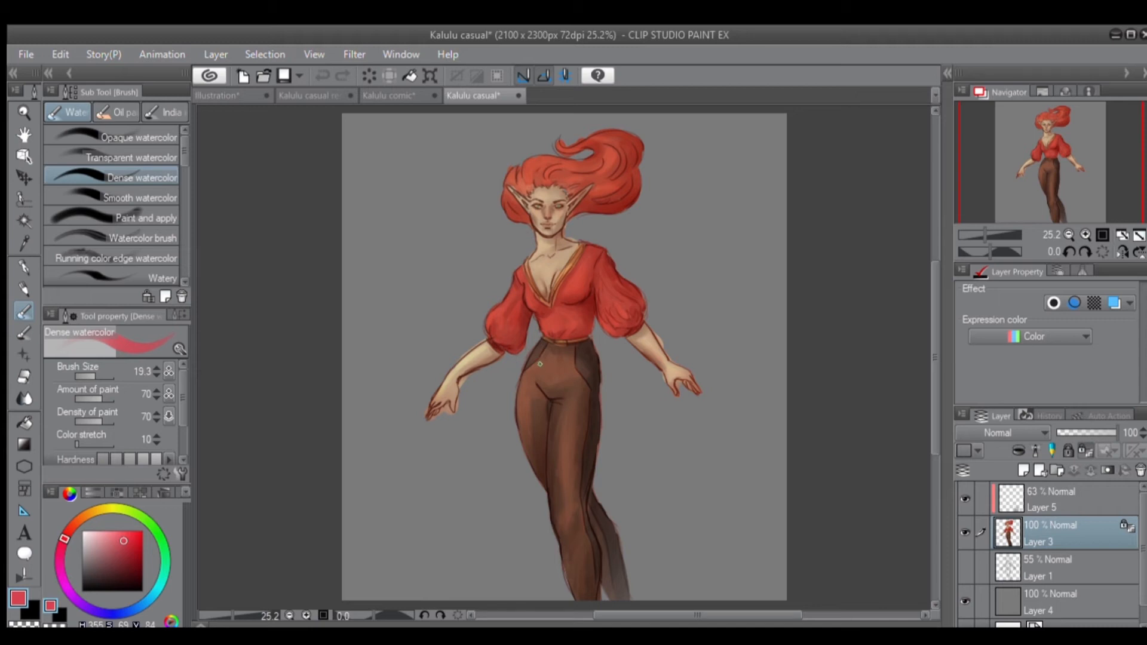
Return to the Kalulu casual rendered document and examine the painted face and upper body up close.
left_click(292, 96)
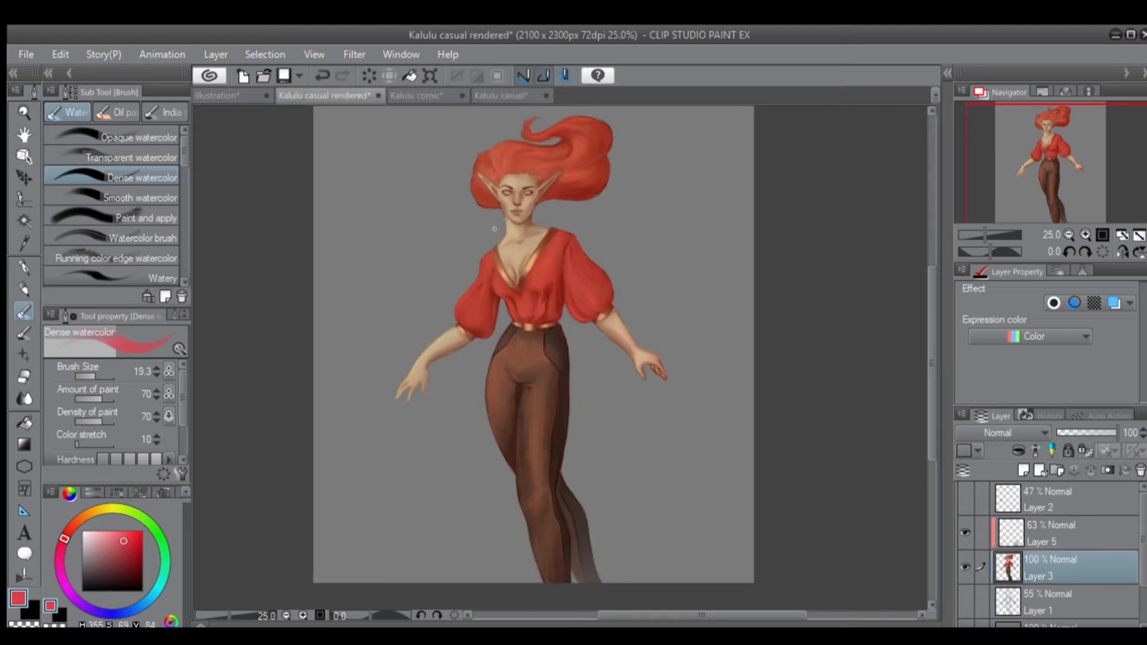
scroll(502, 235, "up", 3)
left_click_drag(489, 231, 415, 307)
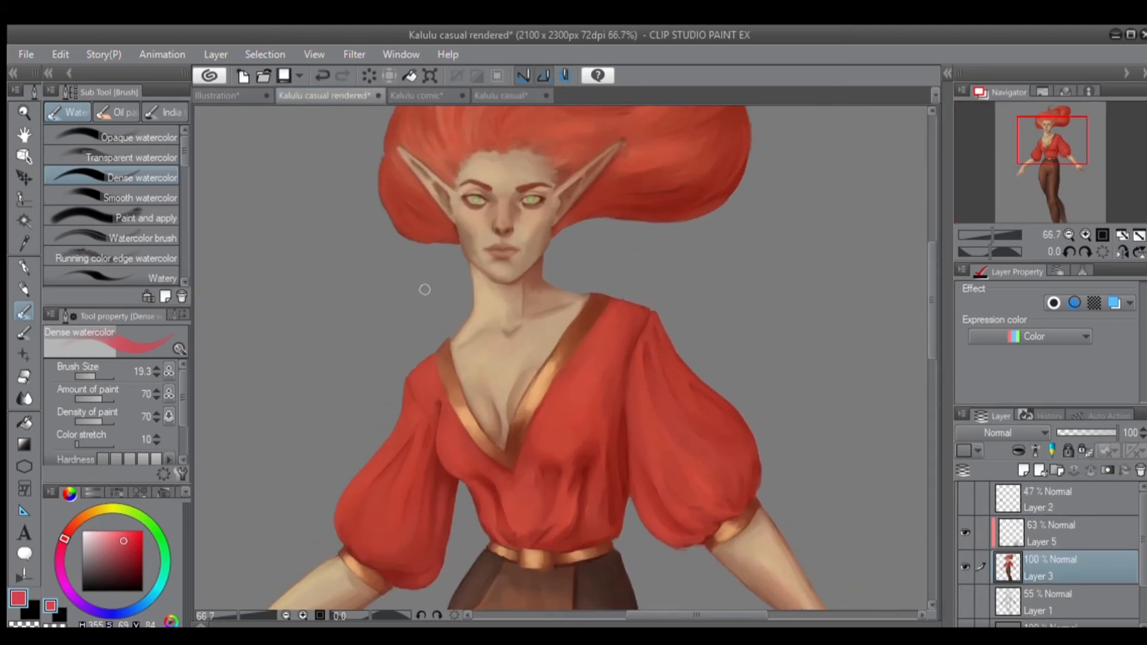
scroll(461, 142, "down", 3)
Switch to the Kalulu comic document and examine the bottom portrait panel up close.
left_click(416, 96)
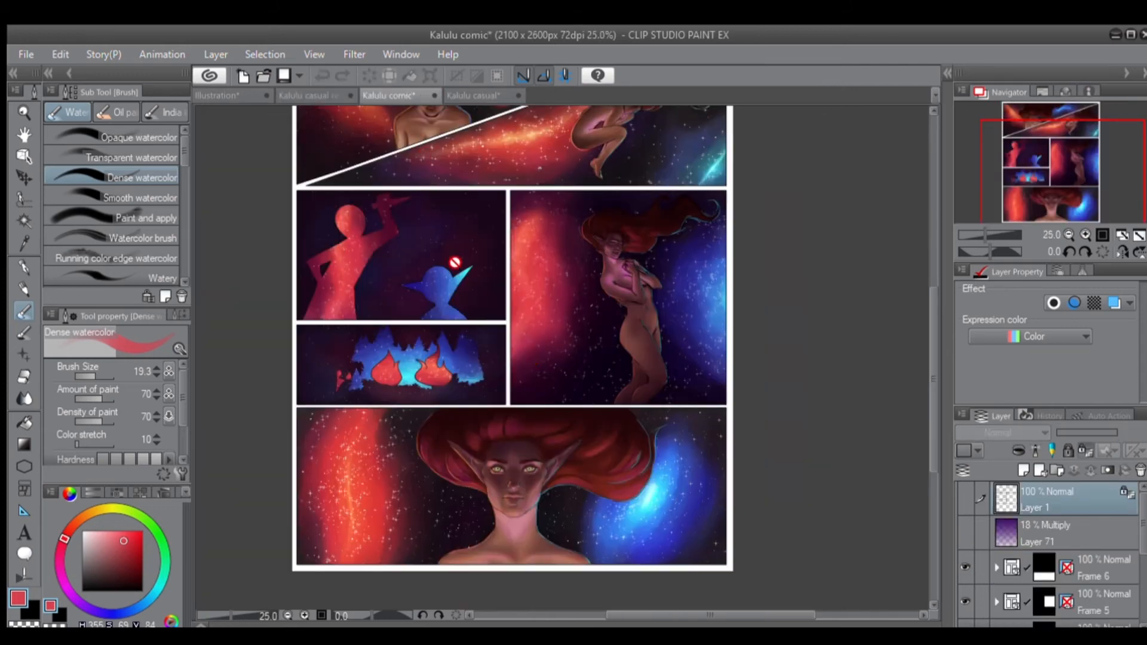
left_click_drag(679, 328, 697, 257)
scroll(689, 445, "up", 2)
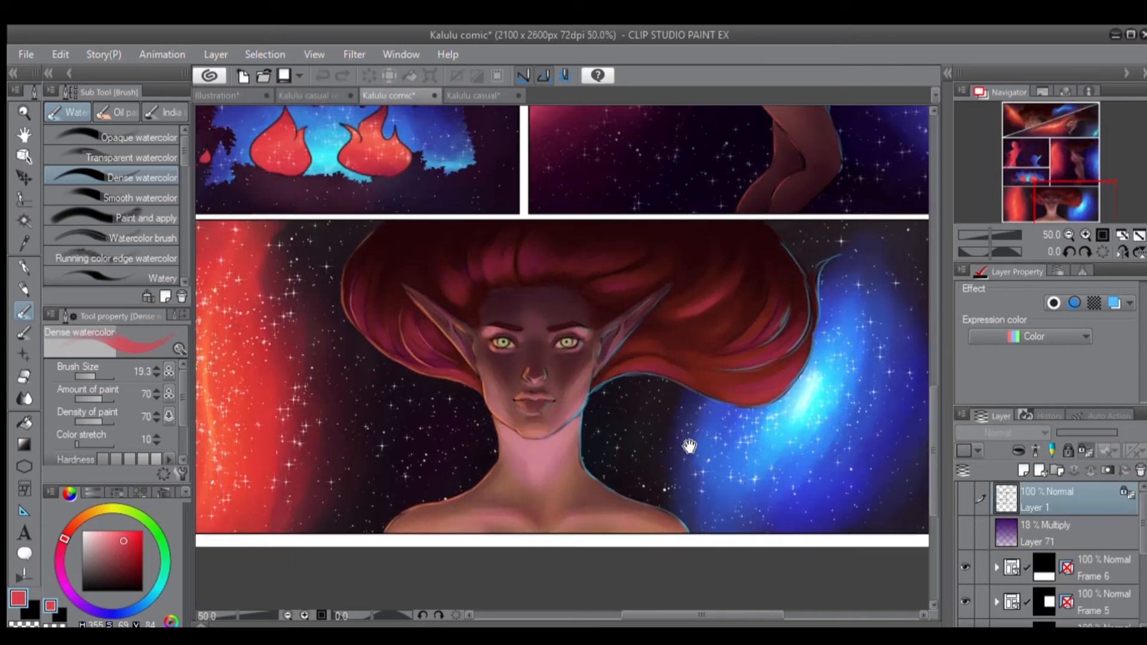
left_click_drag(689, 445, 729, 457)
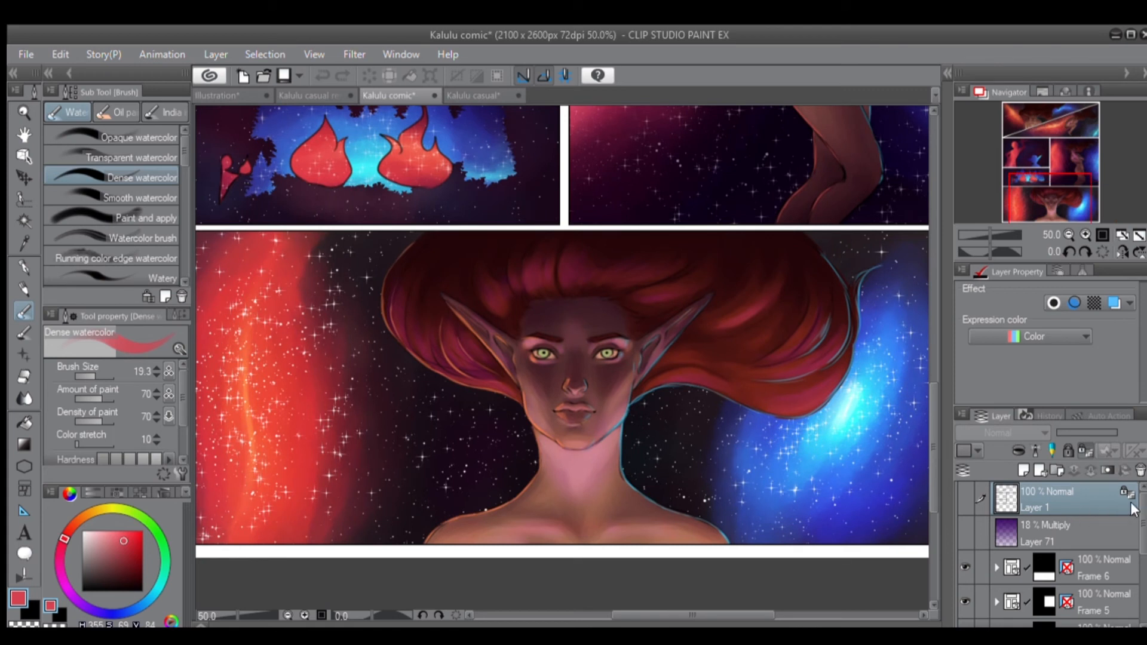
Expand Frame 6 and its Folder 5, and toggle Folder 6's visibility to compare the portrait with and without its colours.
scroll(1097, 538, "down", 5)
scroll(1046, 550, "up", 3)
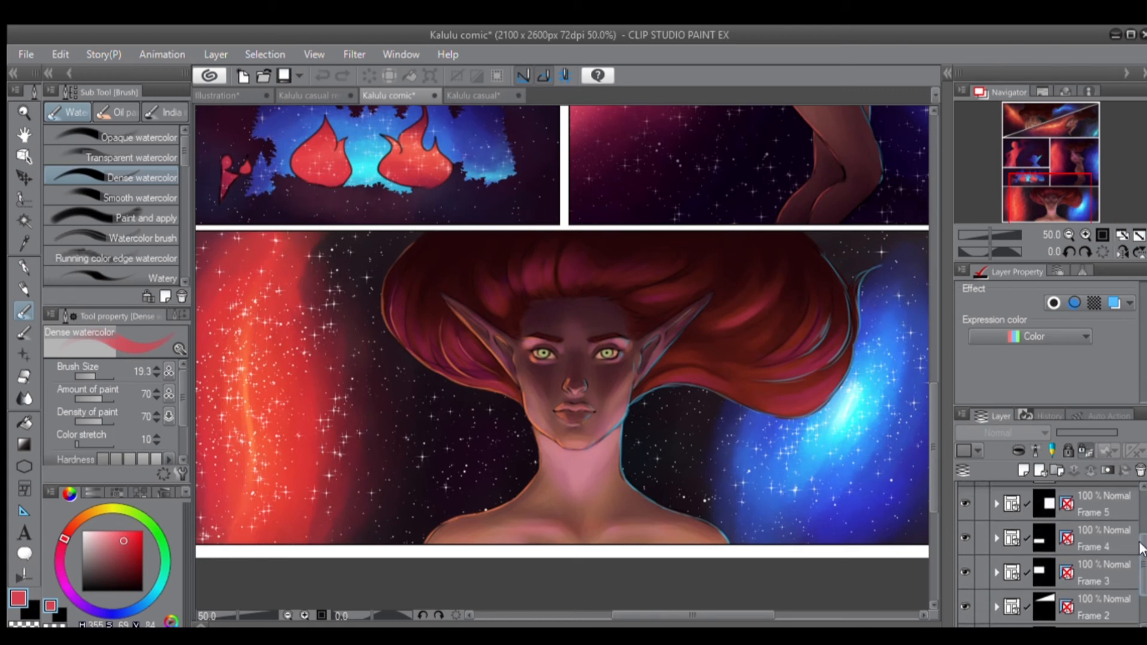
left_click(996, 511)
scroll(1105, 538, "down", 3)
left_click(1008, 530)
left_click(960, 525)
left_click(960, 527)
left_click(959, 524)
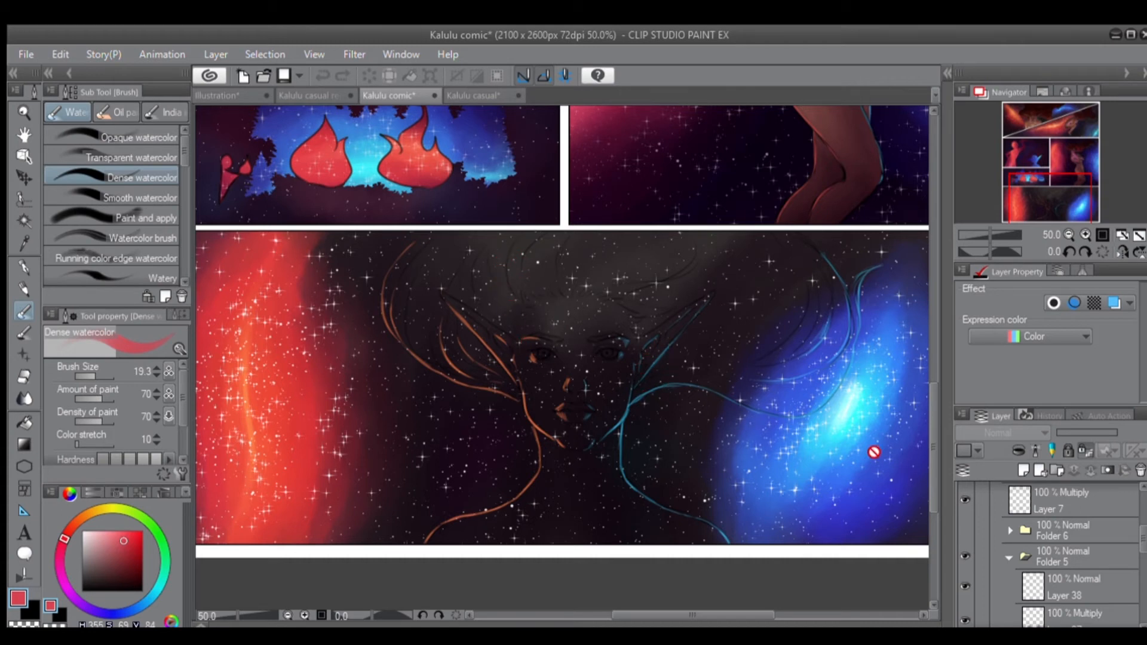
left_click(959, 525)
Collapse Folder 5, toggle Folder 6's visibility over the bottom portrait, and expand Folder 6 to list its layers.
scroll(1127, 535, "down", 2)
left_click(1004, 526)
left_click(958, 522)
left_click(960, 523)
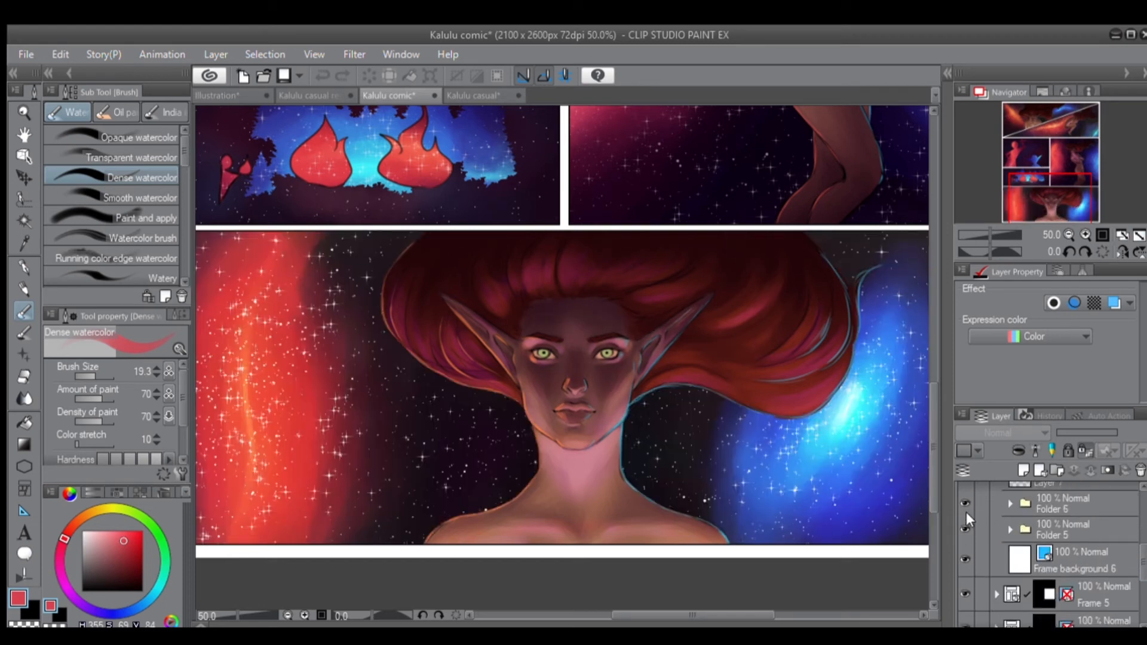
left_click(965, 504)
left_click(1003, 502)
left_click(1004, 500)
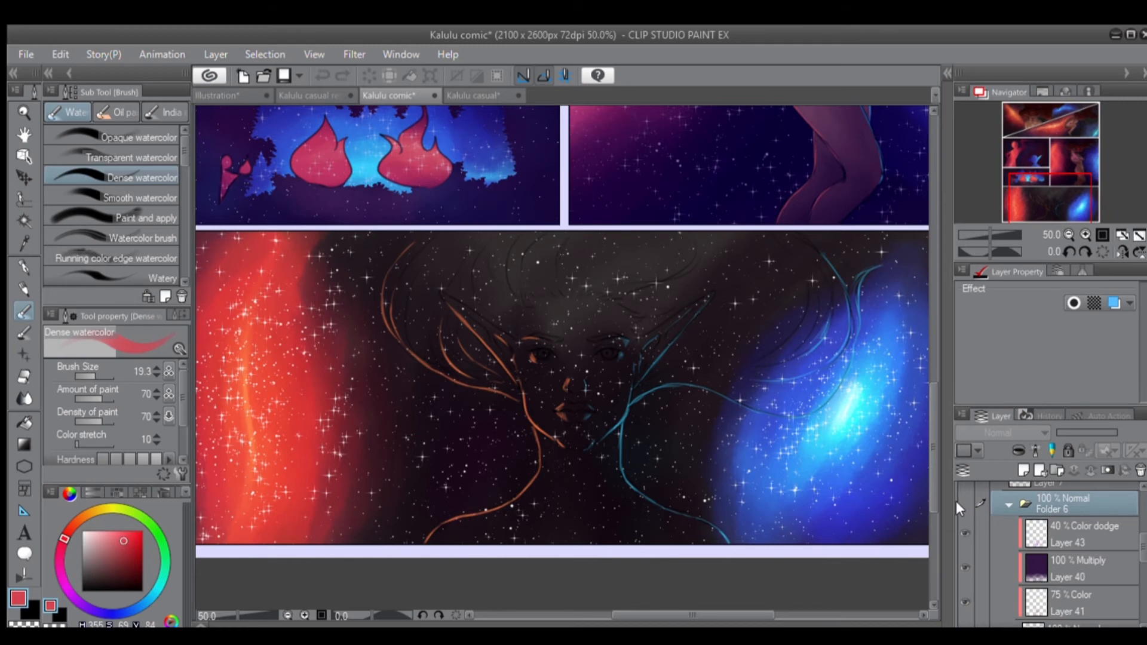
left_click(961, 502)
Hide the effect layers in Folder 6 to examine the portrait's flat colours, and preview Color Layer 41 and Multiply Layer 40 separately.
left_click_drag(1136, 538, 1135, 549)
left_click(964, 505)
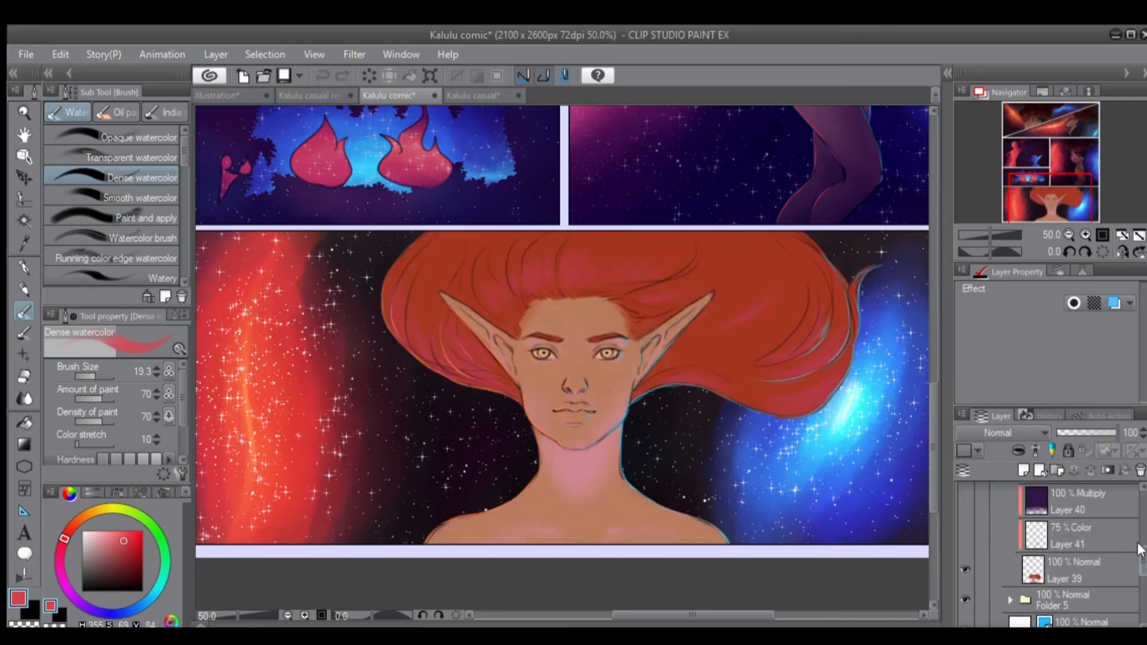
scroll(963, 519, "up", 2)
left_click(964, 527)
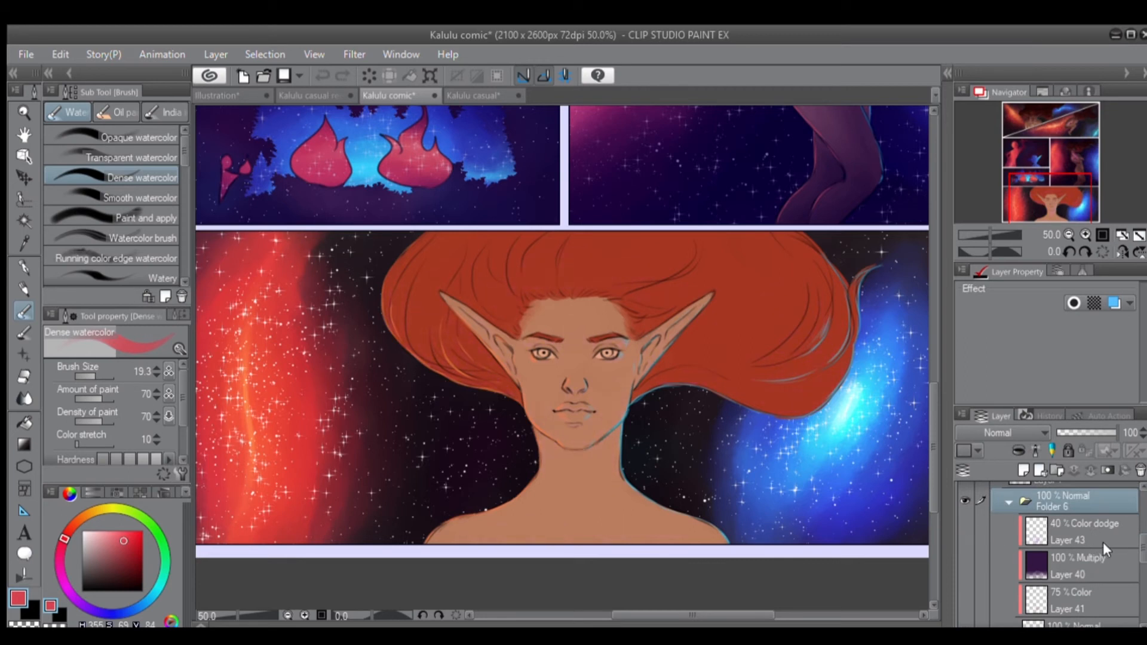
left_click_drag(1142, 540, 1124, 541)
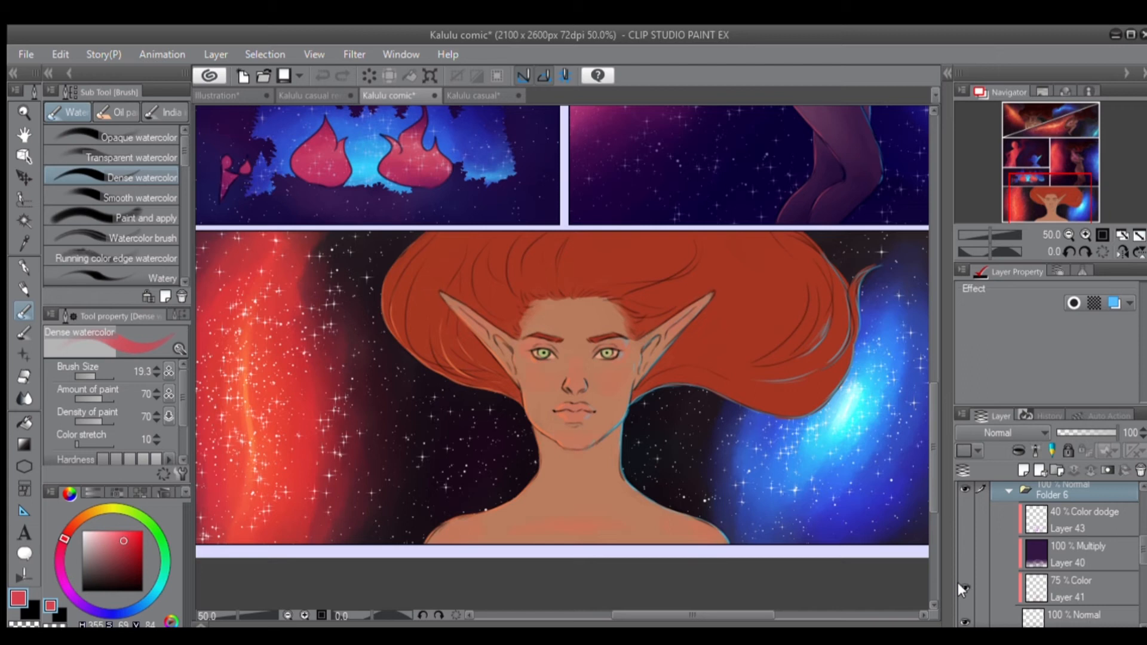
left_click(960, 543)
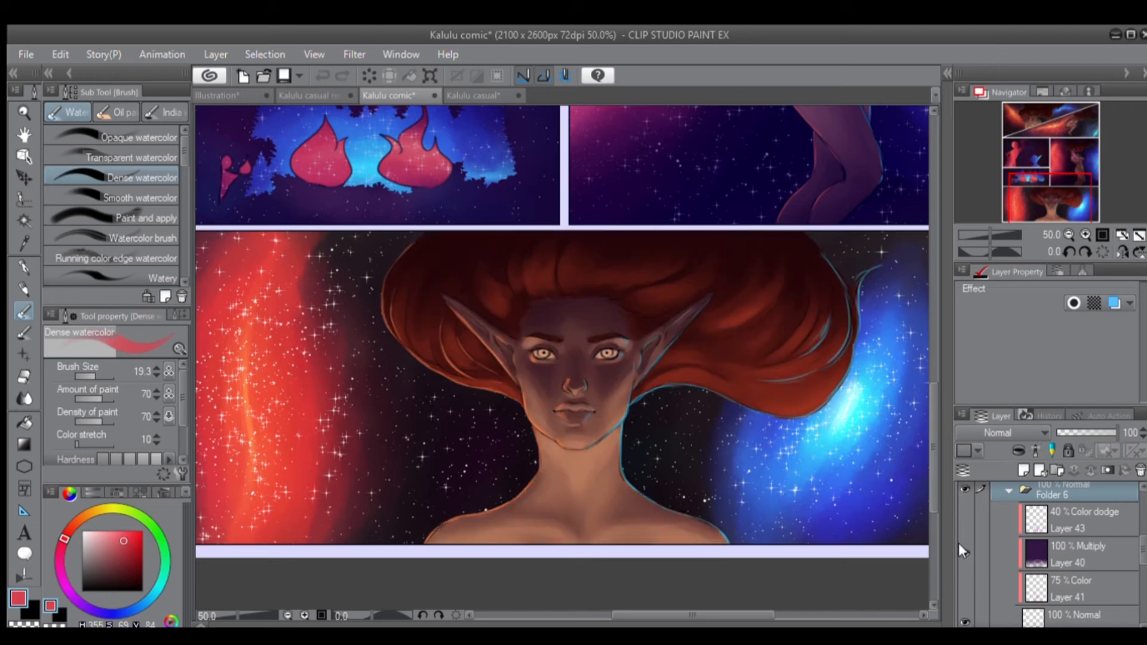
Toggle Multiply Layer 40 repeatedly to compare the portrait with and without its shading, leaving the layer shown.
left_click(956, 551)
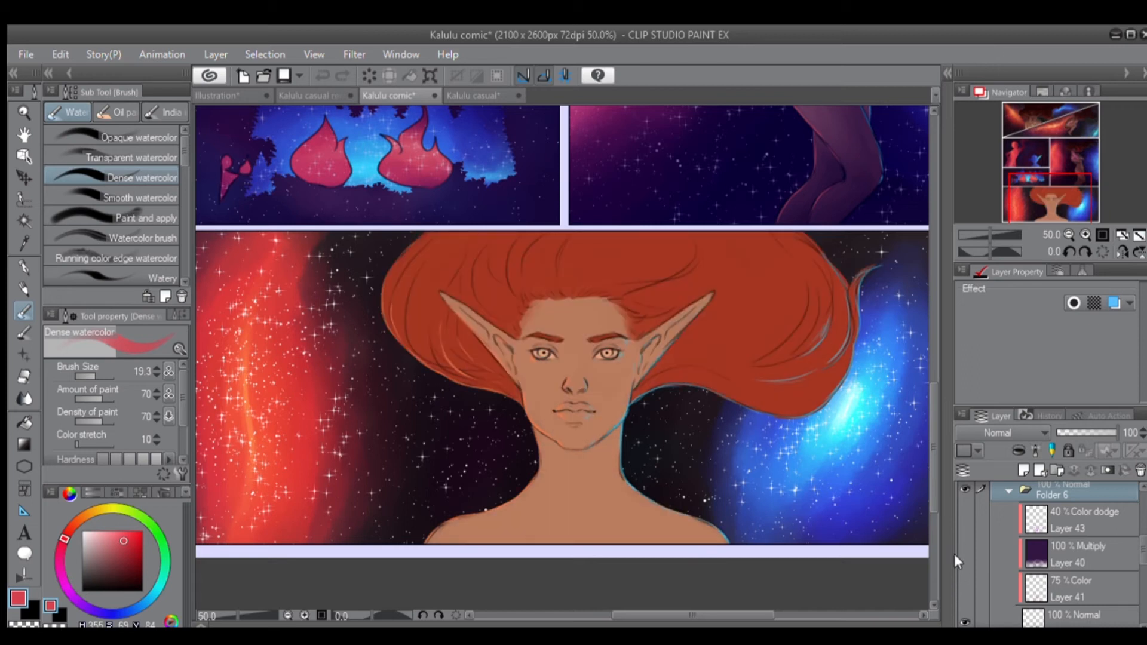
left_click(957, 553)
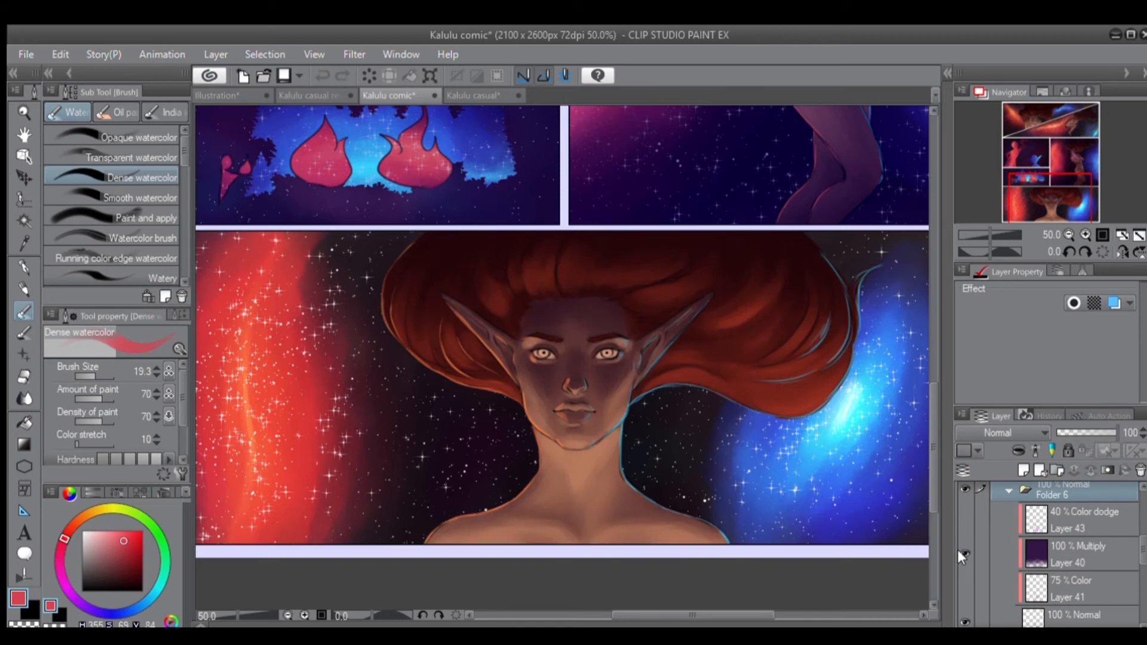
left_click(959, 545)
left_click(960, 555)
left_click(959, 550)
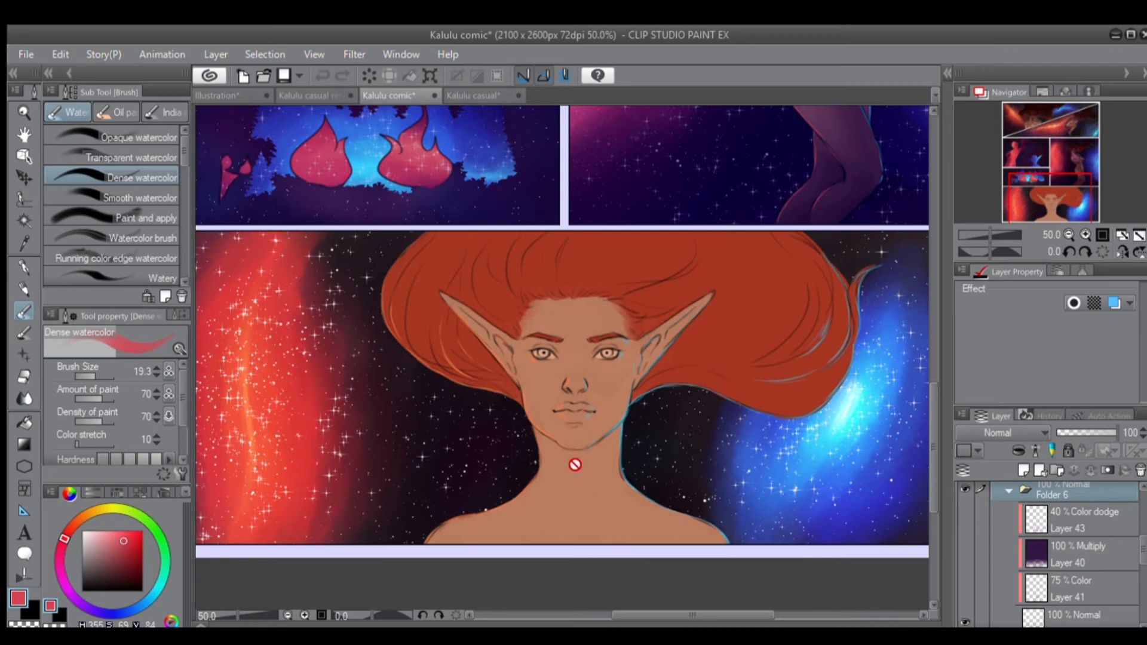
left_click(965, 555)
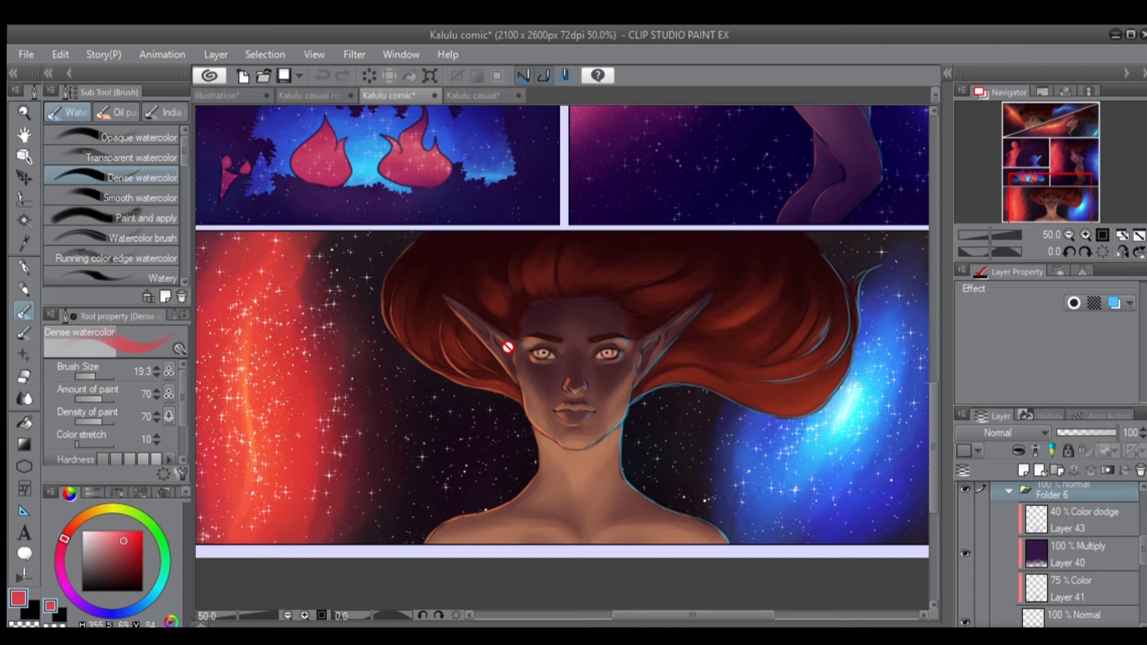
Choose the Opaque watercolor brush, select the transparent colour, and return to the red drawing colour.
left_click(94, 132)
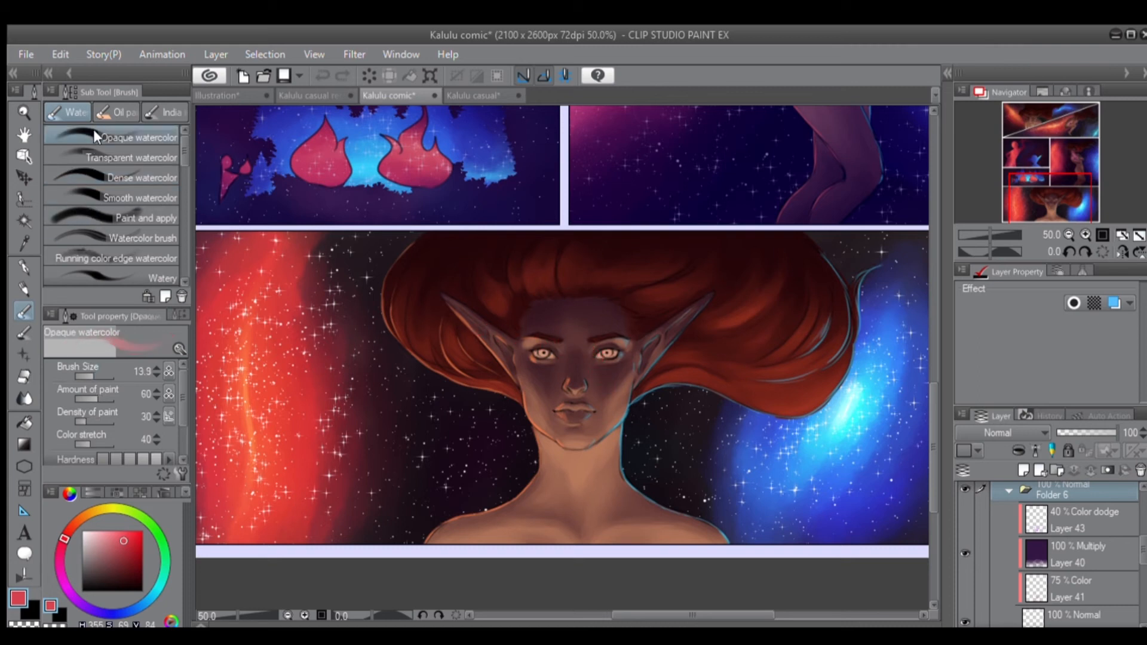
left_click(27, 626)
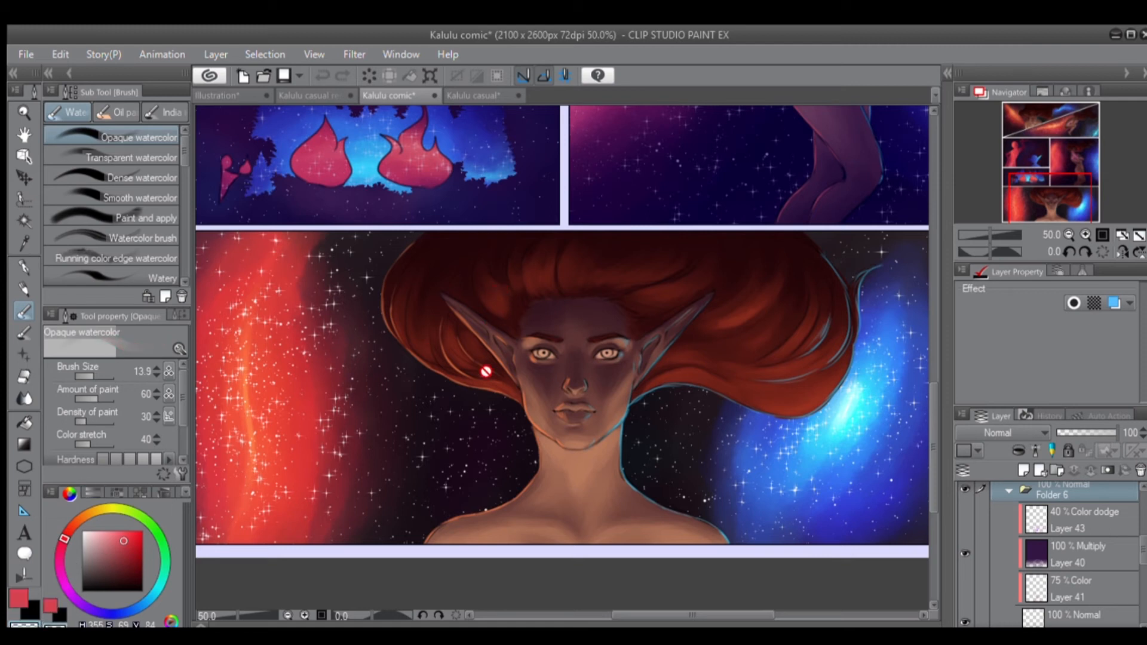
left_click(46, 605)
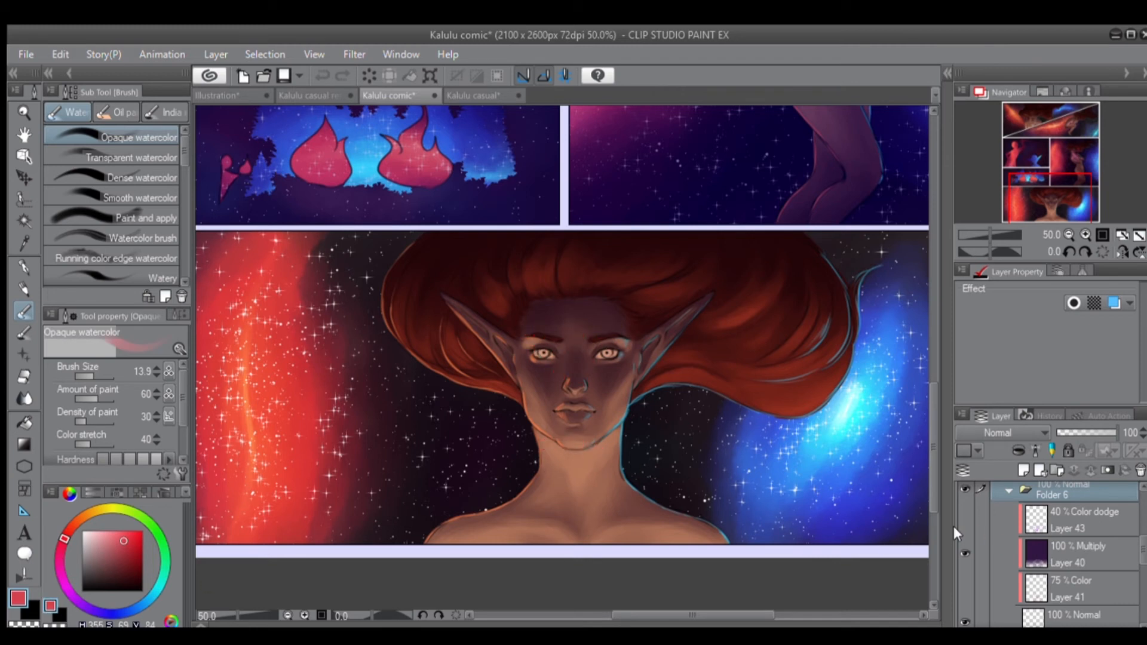
Toggle Multiply Layer 40 off and on, and show Color Layer 41 on the portrait.
left_click(959, 550)
left_click(963, 553)
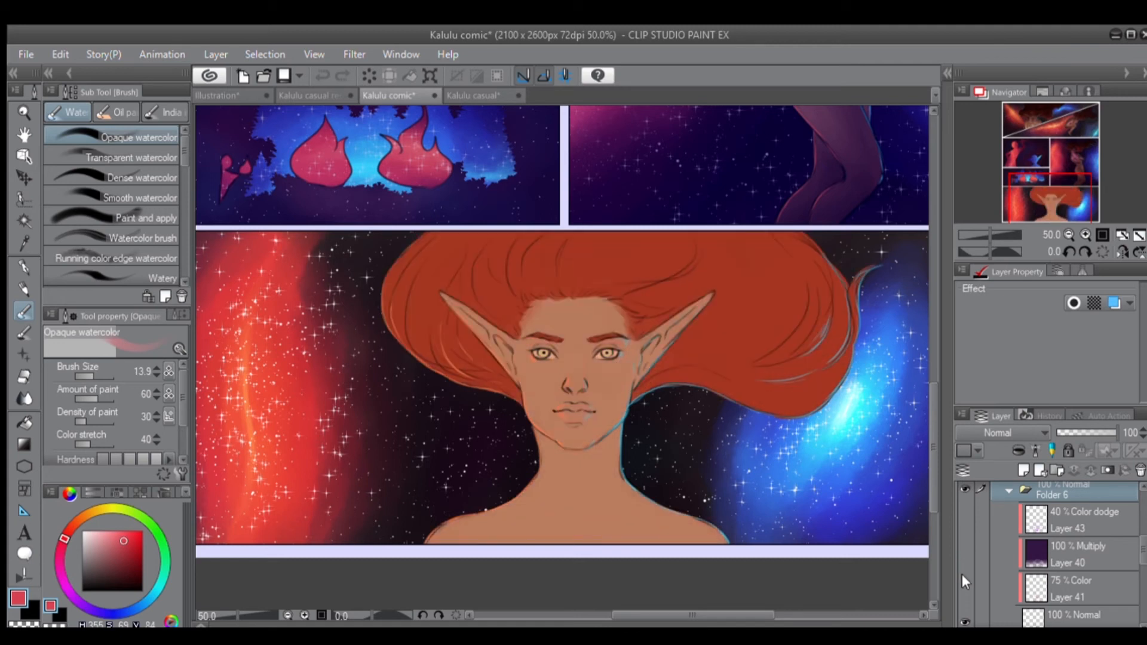
left_click(962, 551)
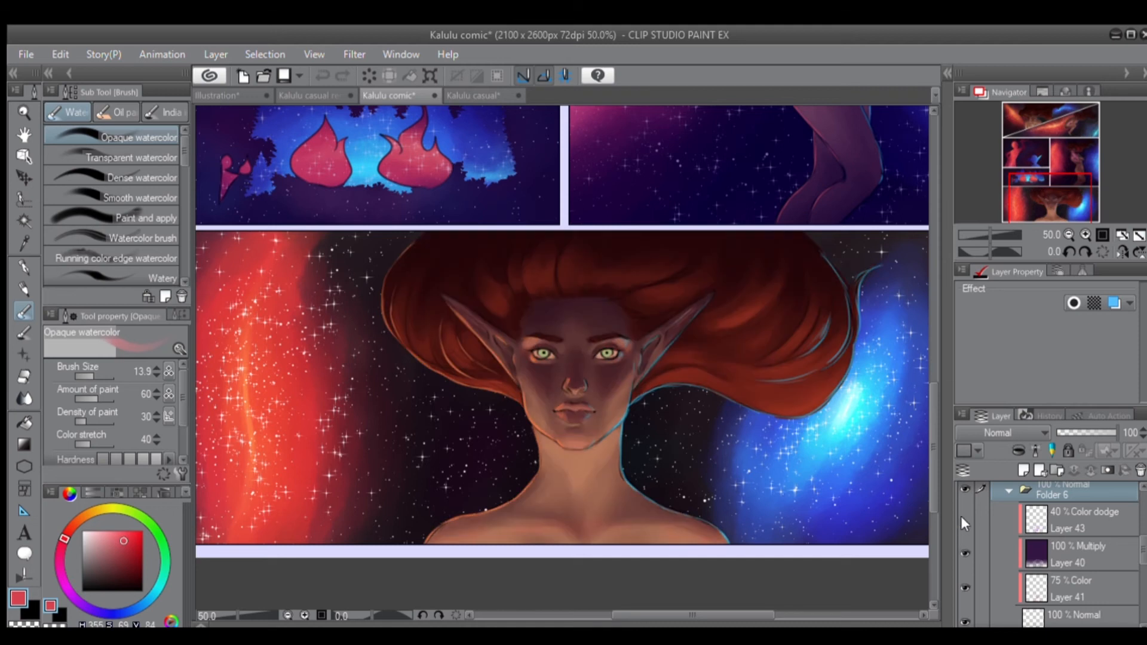
Toggle Color dodge Layer 43 repeatedly to compare the glow on the hair and neck, leaving the layer shown.
left_click(959, 516)
left_click(958, 513)
left_click(958, 511)
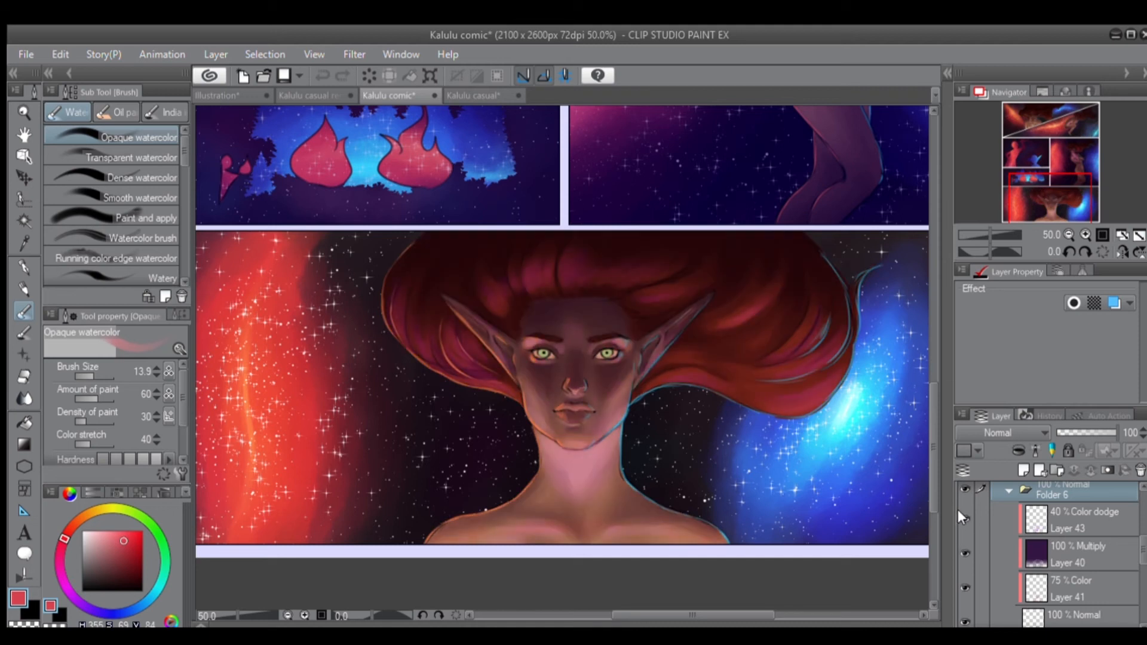
left_click(958, 510)
left_click(958, 511)
left_click(958, 512)
left_click(958, 512)
Examine the whole comic page at 25% zoom, from the diagonal upper panels to the bottom portrait.
scroll(896, 505, "down", 2)
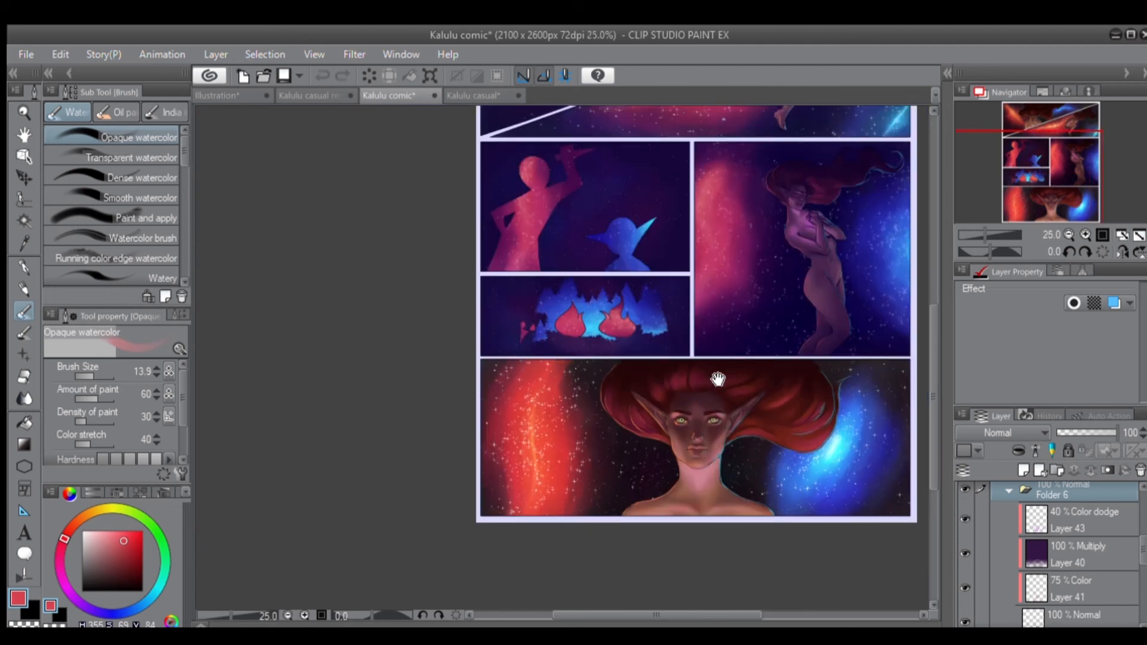
left_click_drag(714, 379, 604, 476)
left_click_drag(635, 375, 624, 443)
left_click_drag(606, 301, 605, 287)
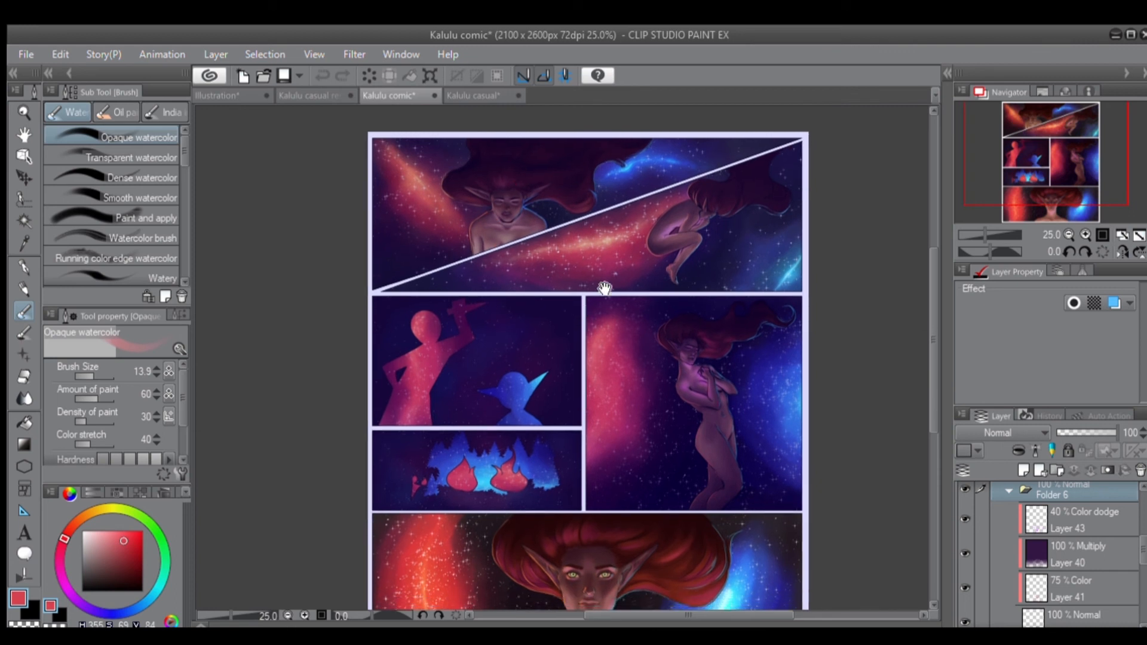
left_click_drag(754, 514, 758, 462)
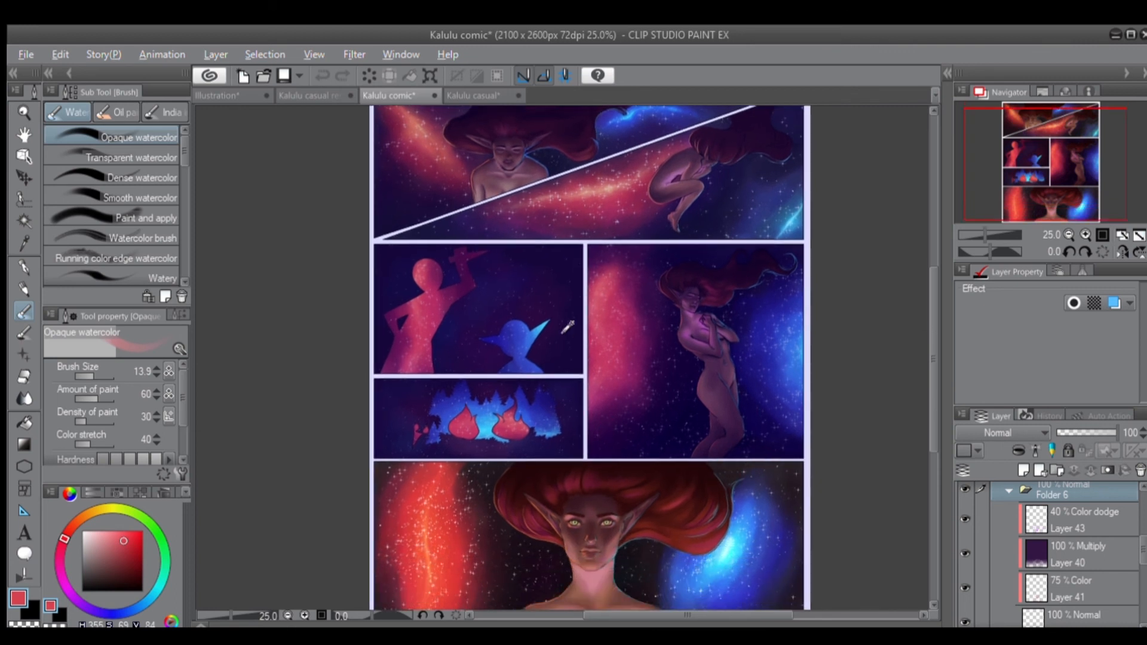
left_click_drag(566, 328, 628, 361)
Review the Illustration, Kalulu comic and Kalulu casual documents in turn, ending on Kalulu casual rendered.
left_click(321, 97)
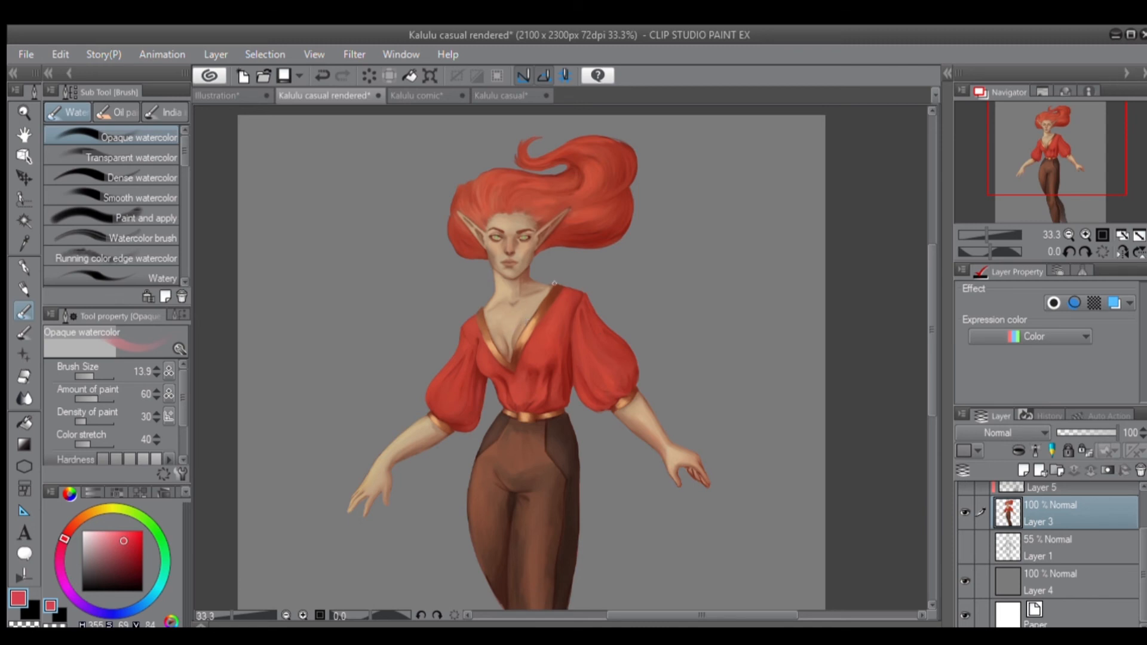
left_click(420, 93)
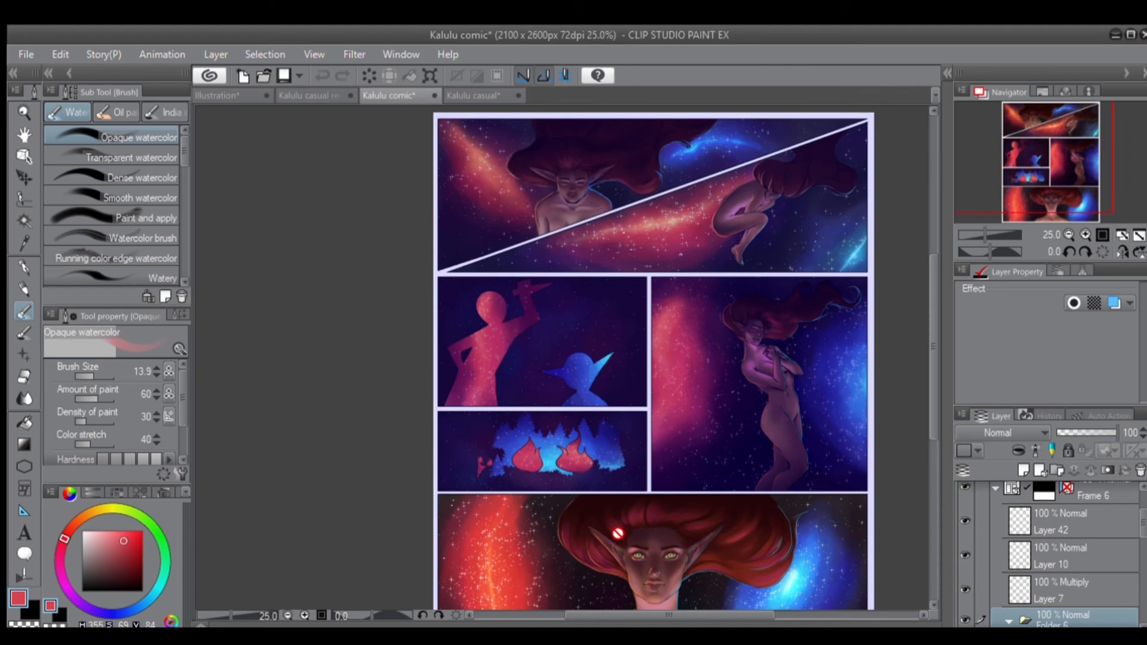
left_click_drag(678, 553, 599, 403)
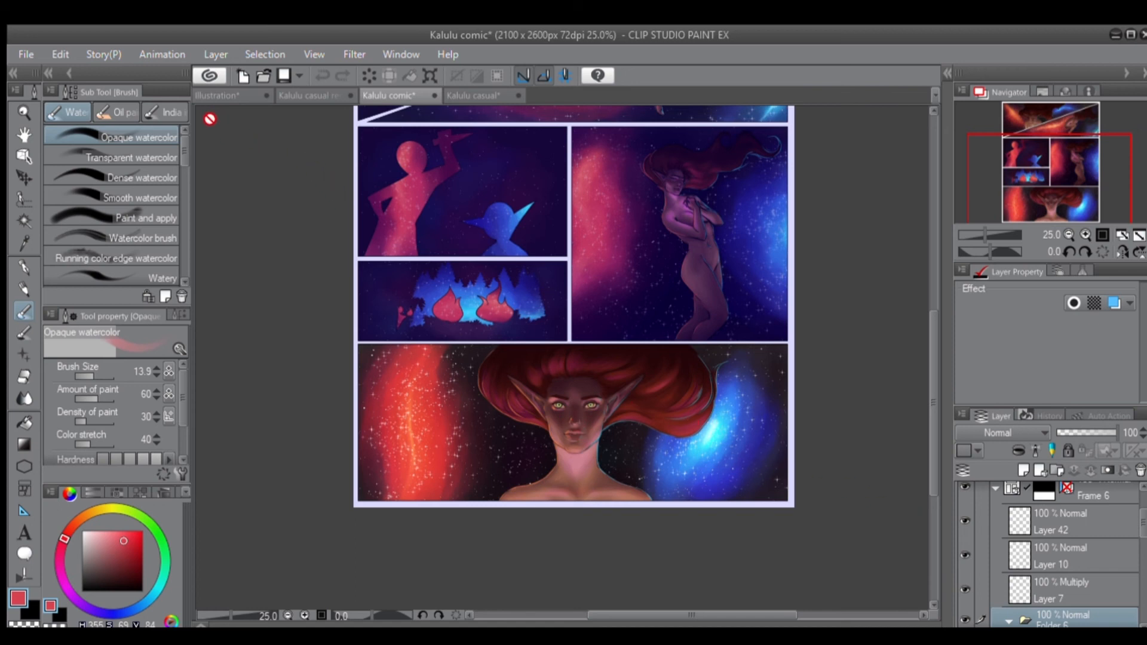
left_click(225, 94)
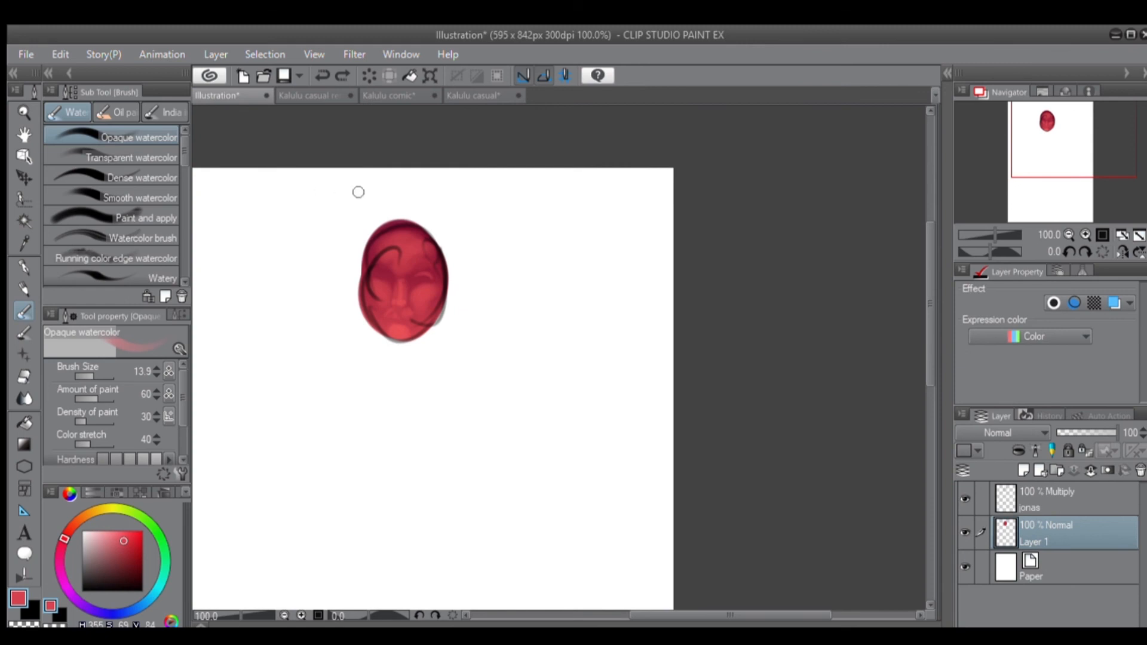
left_click(314, 94)
left_click(391, 95)
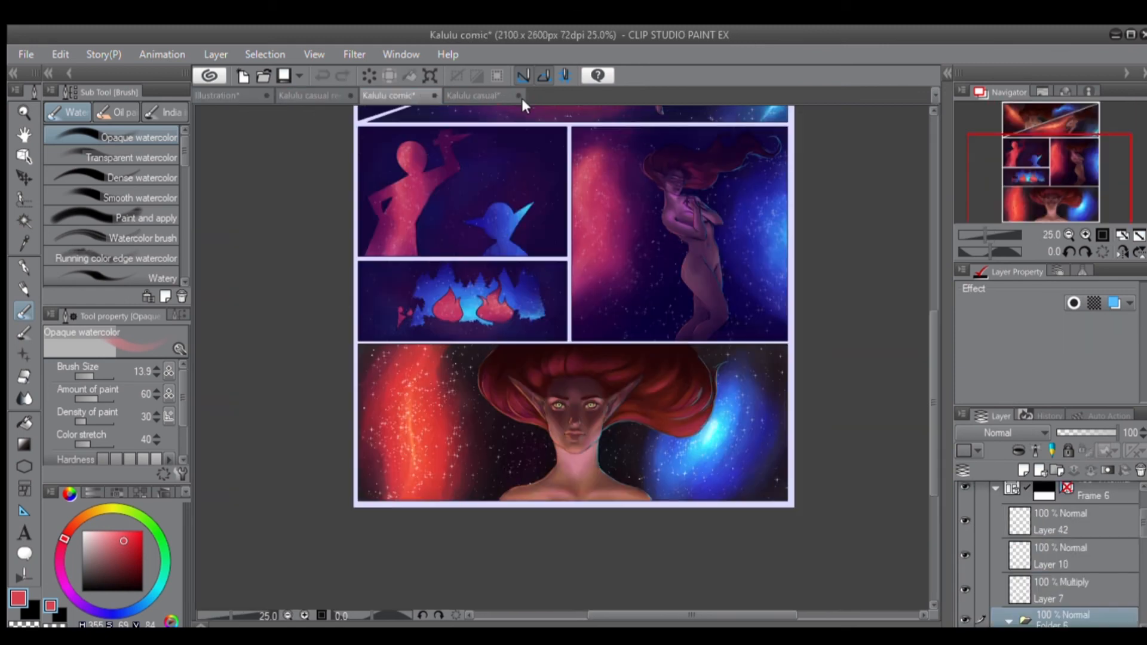
left_click(479, 95)
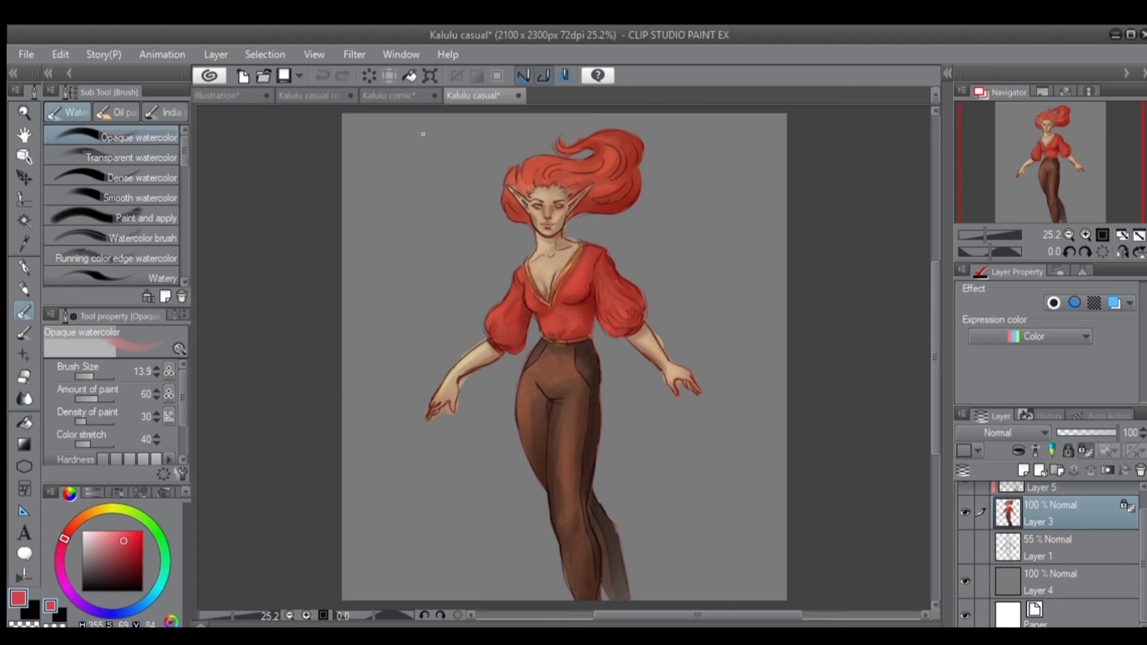
left_click(307, 95)
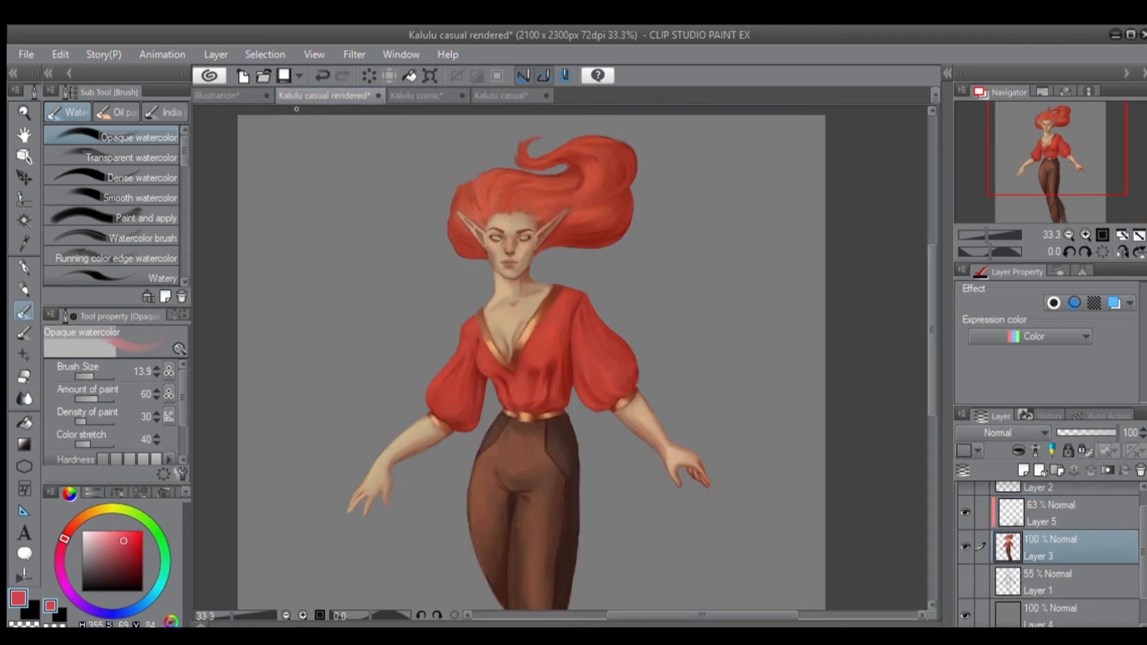